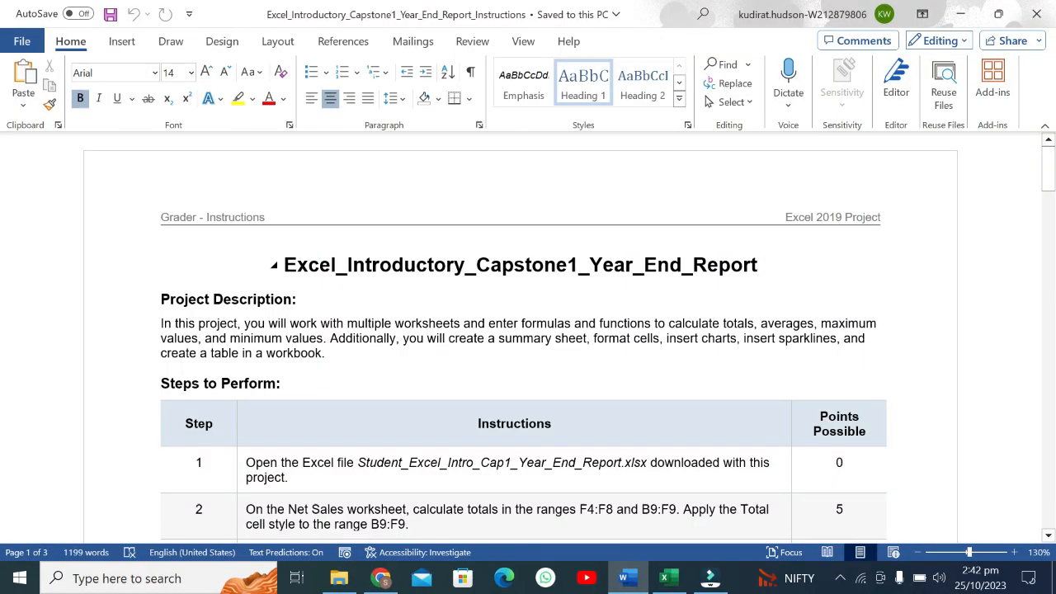
left_click_drag(767, 264, 298, 263)
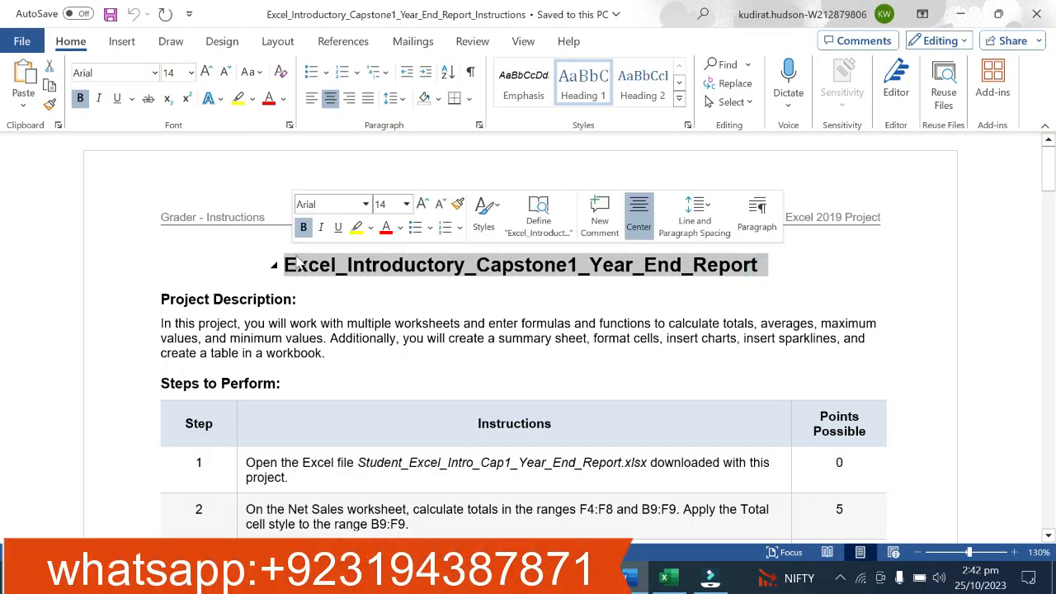
left_click(357, 226)
left_click(406, 296)
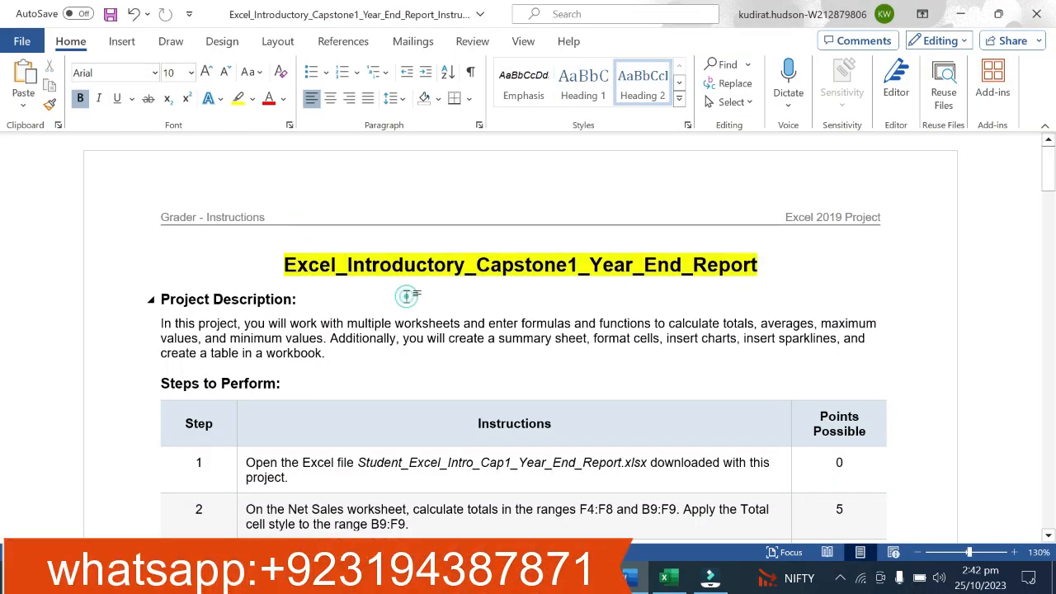
left_click_drag(285, 264, 764, 265)
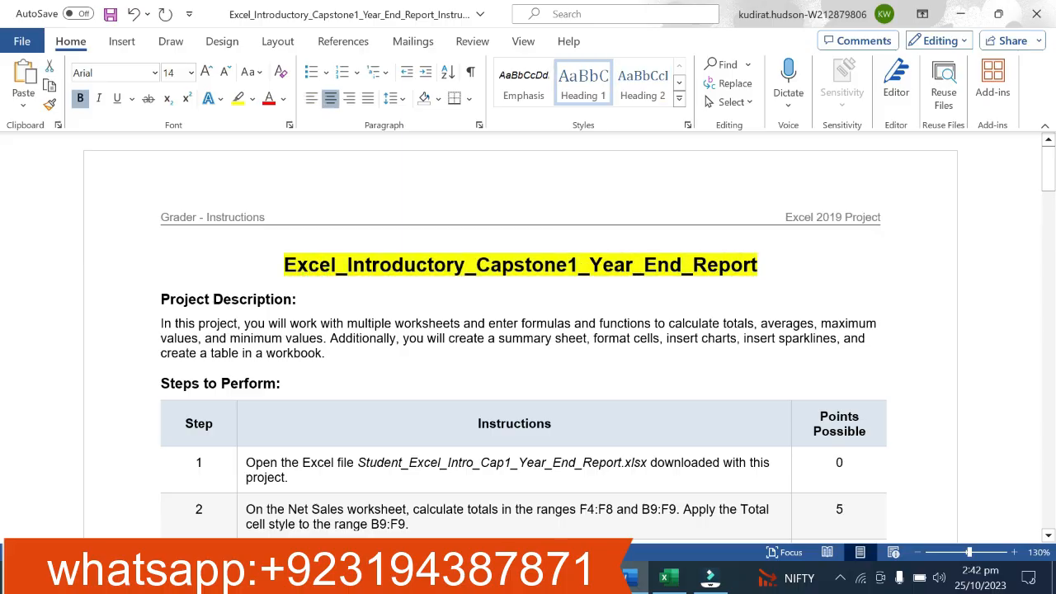
key("ctrl+z")
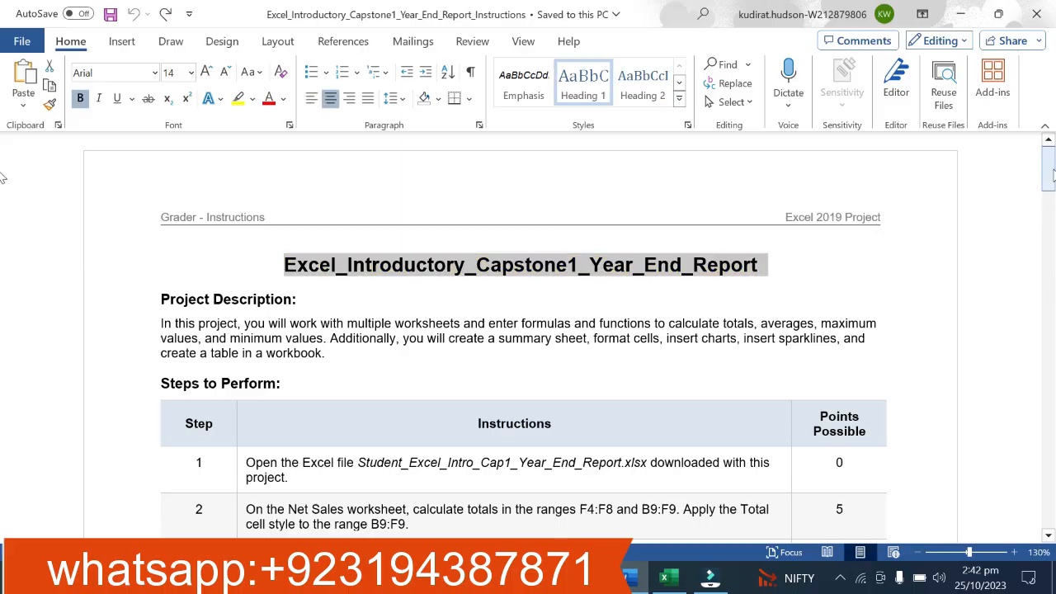
Highlight the full step 2 instruction in the Steps to Perform table in yellow
scroll(446, 213, "down", 5)
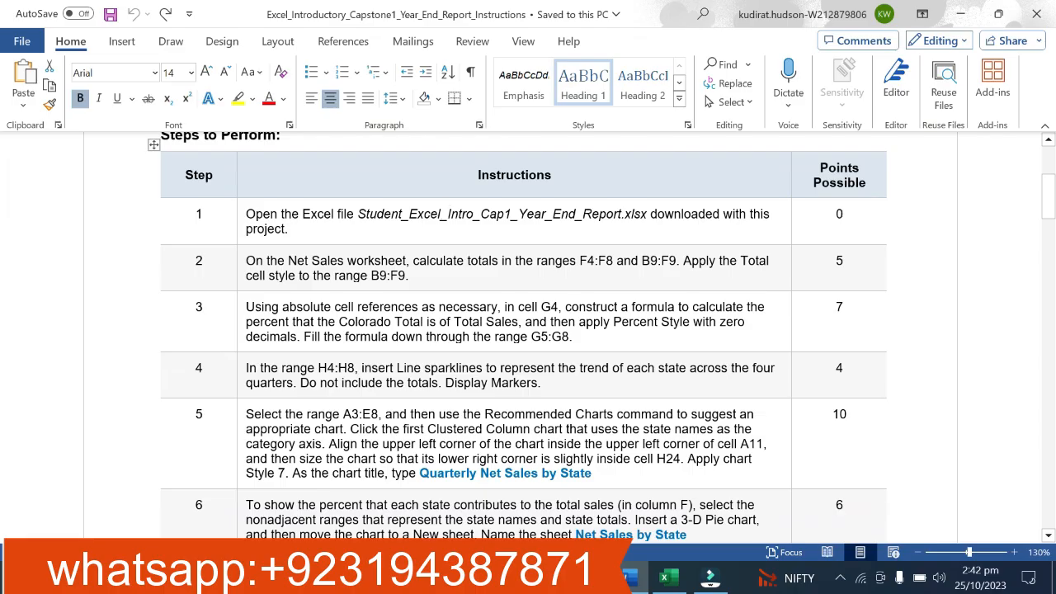
left_click_drag(245, 261, 408, 275)
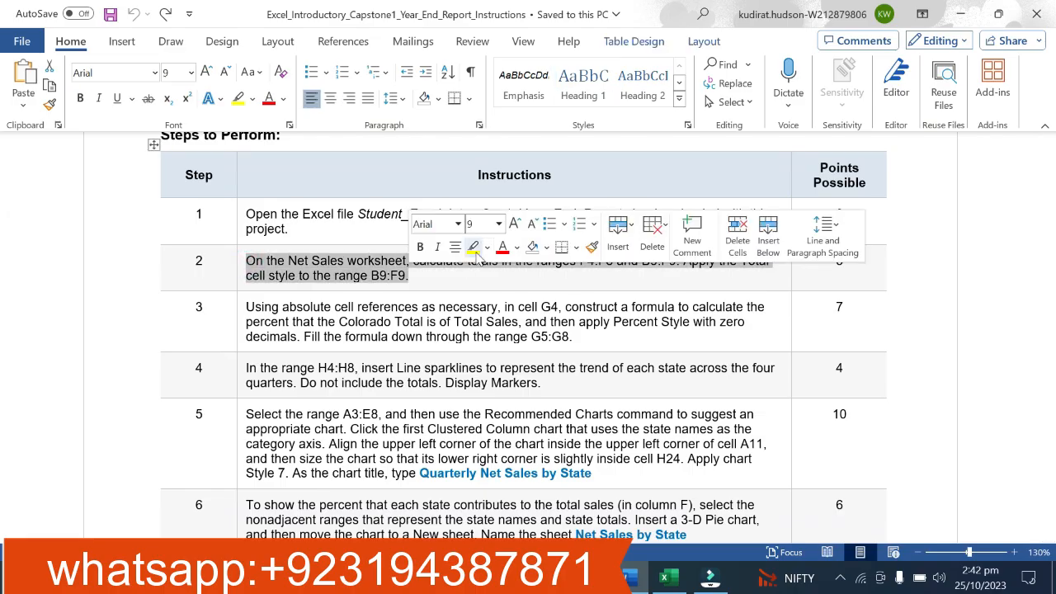
left_click(471, 245)
left_click(507, 286)
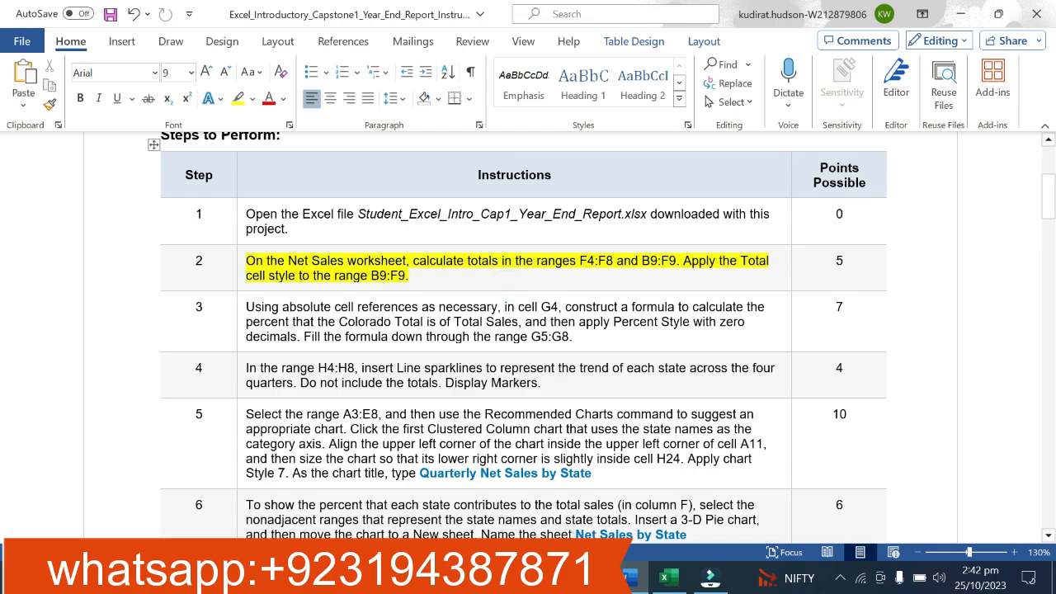
double_click(820, 264)
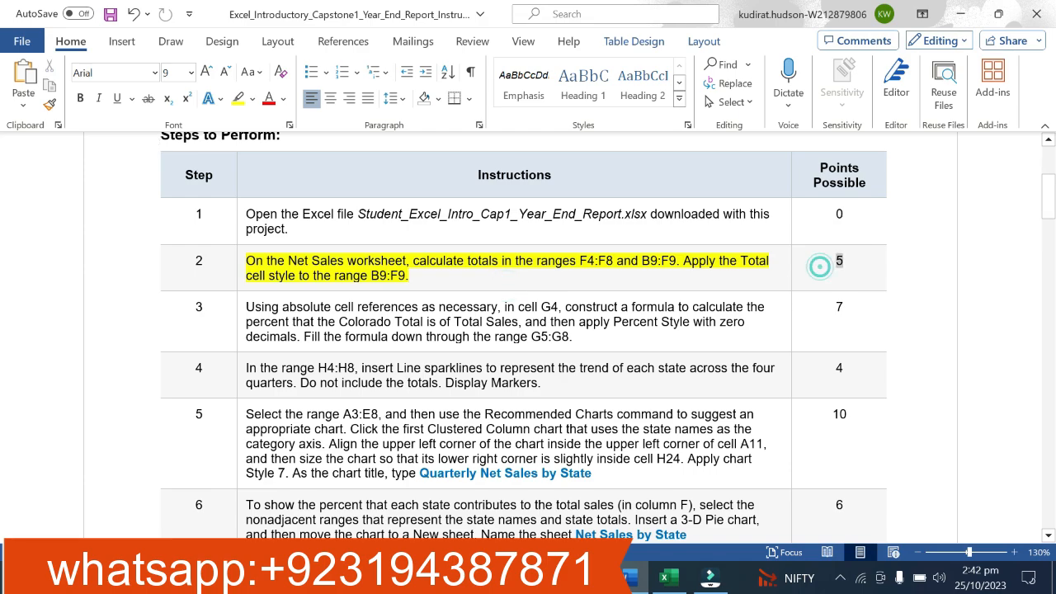
left_click(511, 217)
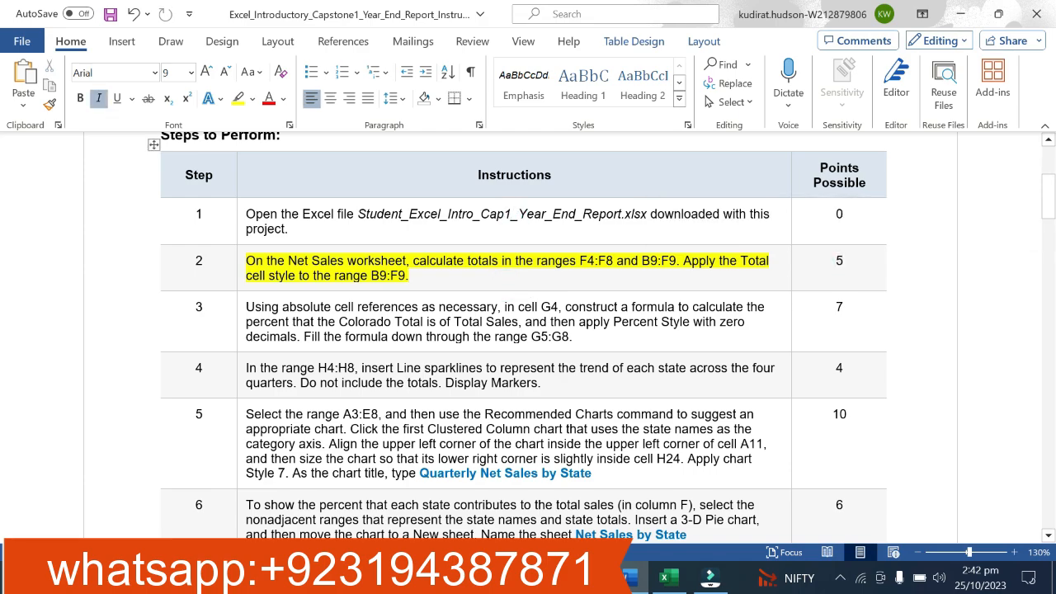
Review the first part of instruction step 2 and locate the range F4:F8 on the Net Sales worksheet in Excel
left_click_drag(246, 262, 612, 271)
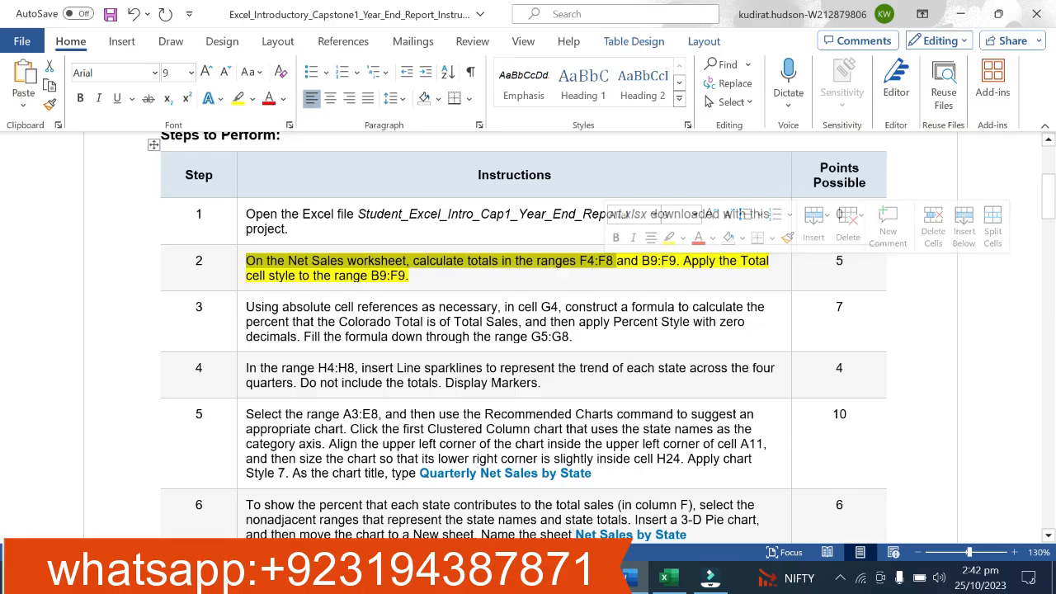
left_click(664, 578)
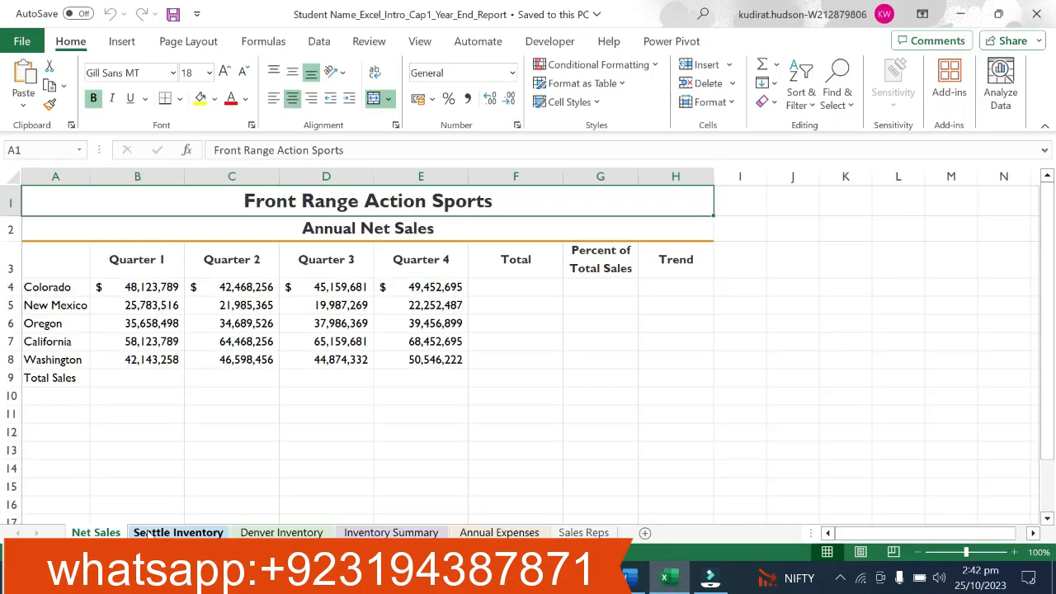
left_click(505, 289)
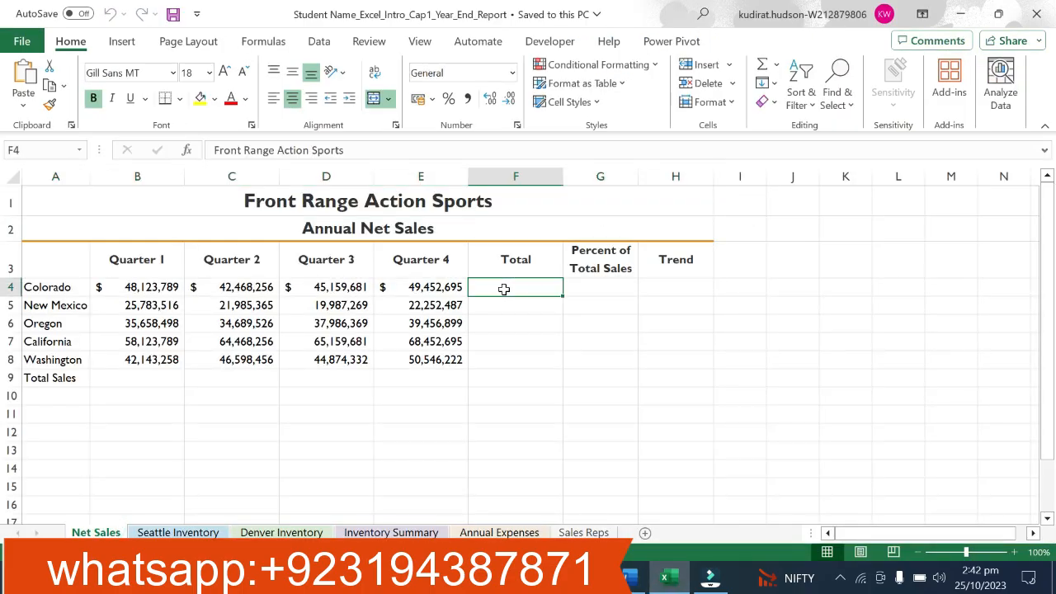
left_click_drag(504, 289, 511, 342)
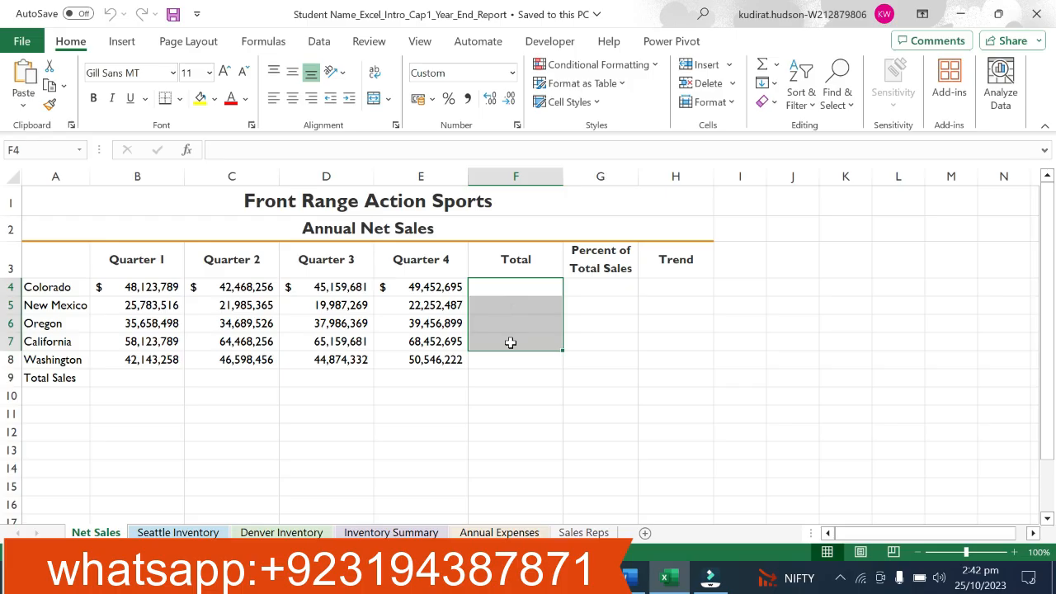
left_click(511, 356)
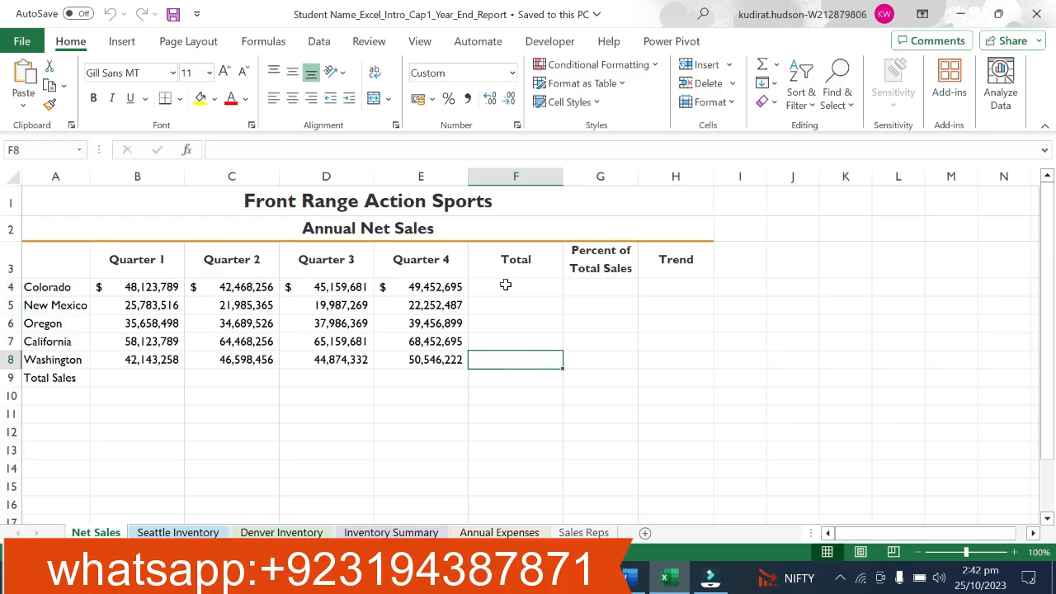
left_click_drag(504, 283, 505, 361)
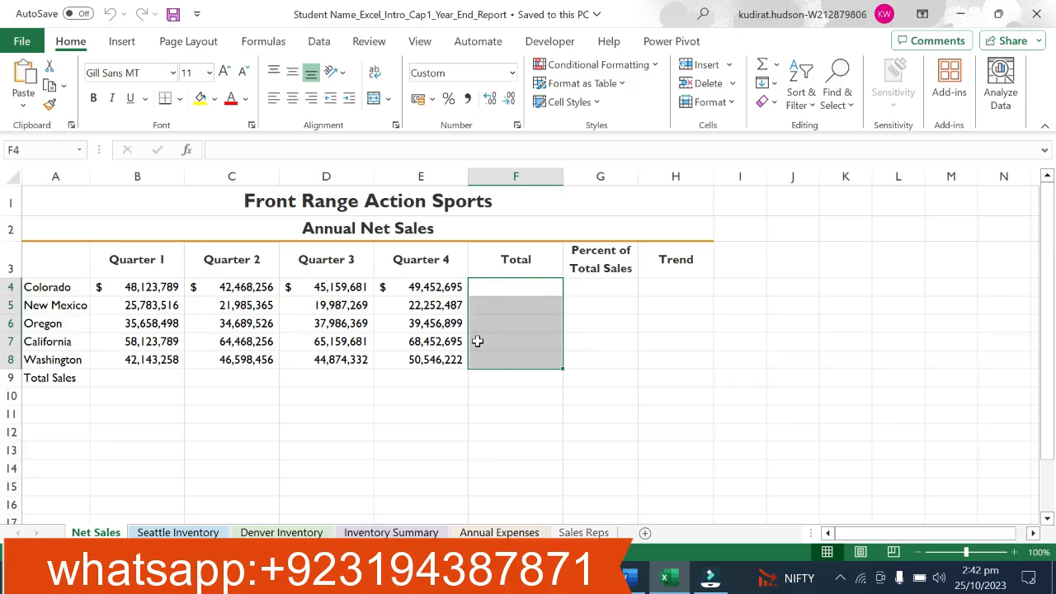
left_click(633, 578)
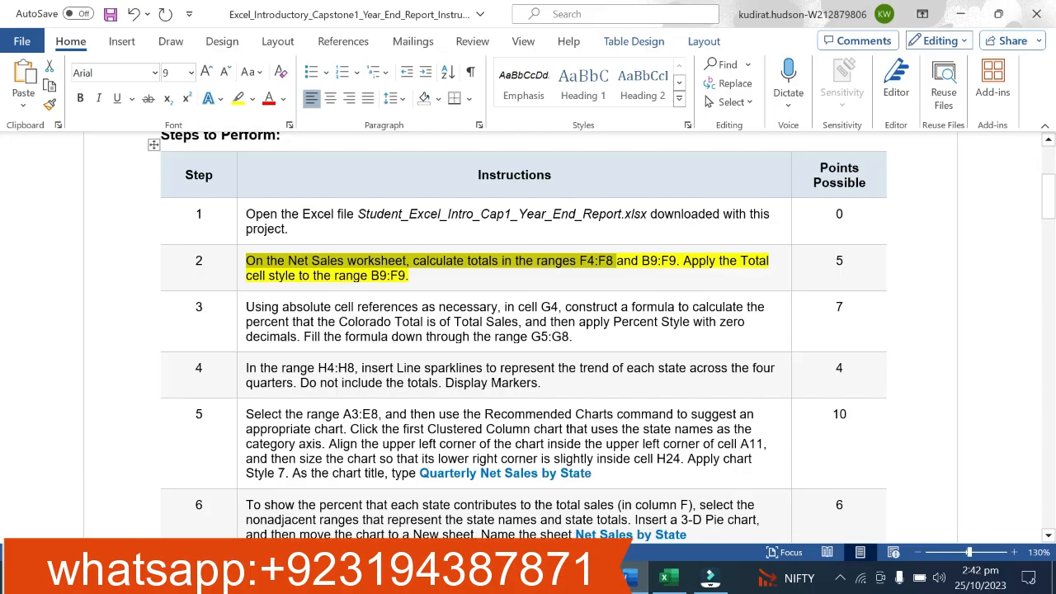
left_click(664, 578)
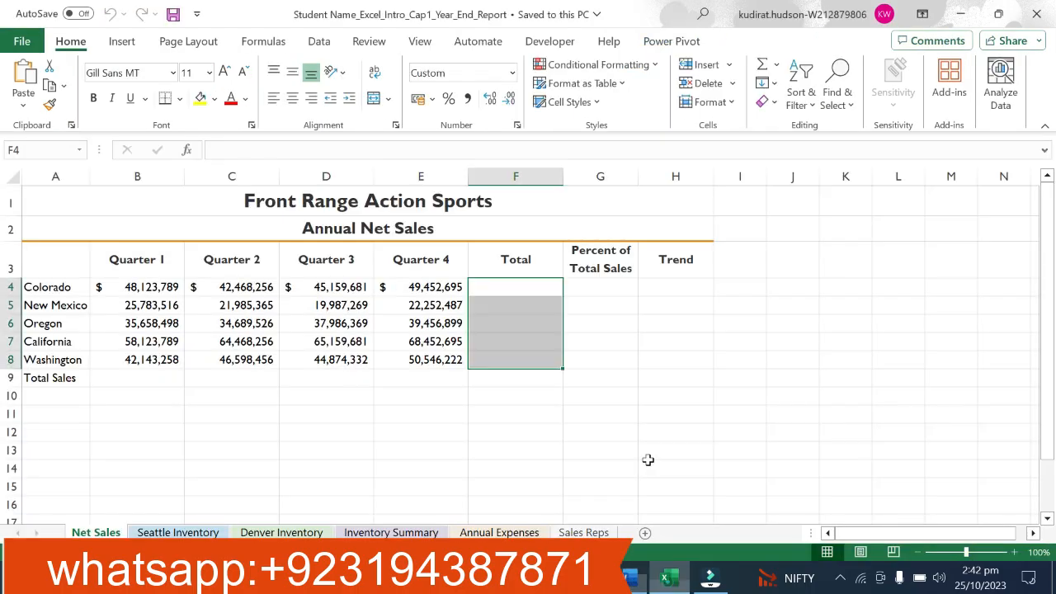
Enter =SUM(B4:E4) in cell F4 to total Colorado's quarterly sales and fill the formula down through F8
left_click(504, 286)
type("=sum")
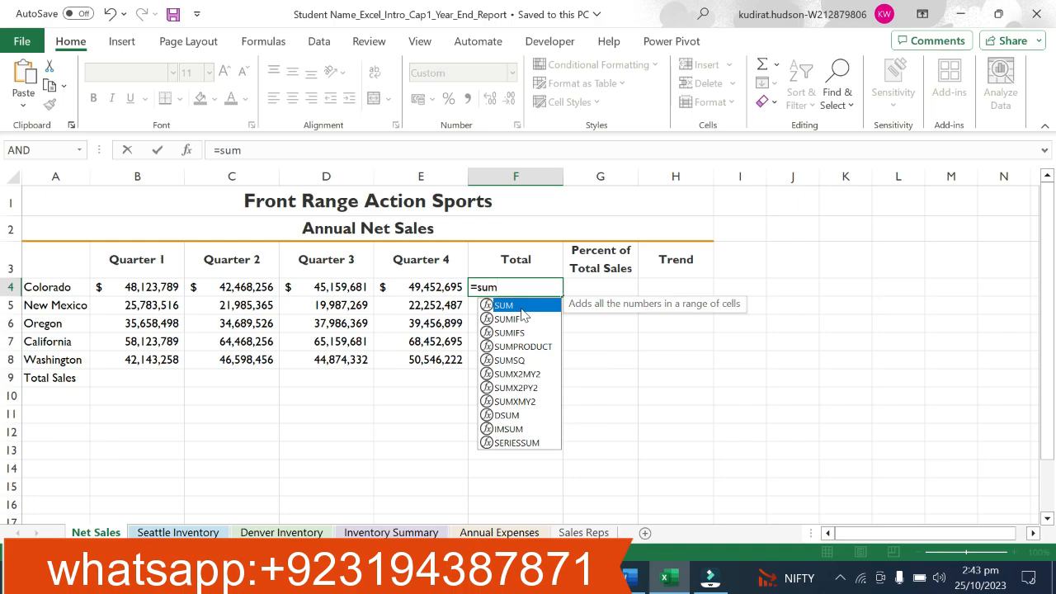
double_click(521, 310)
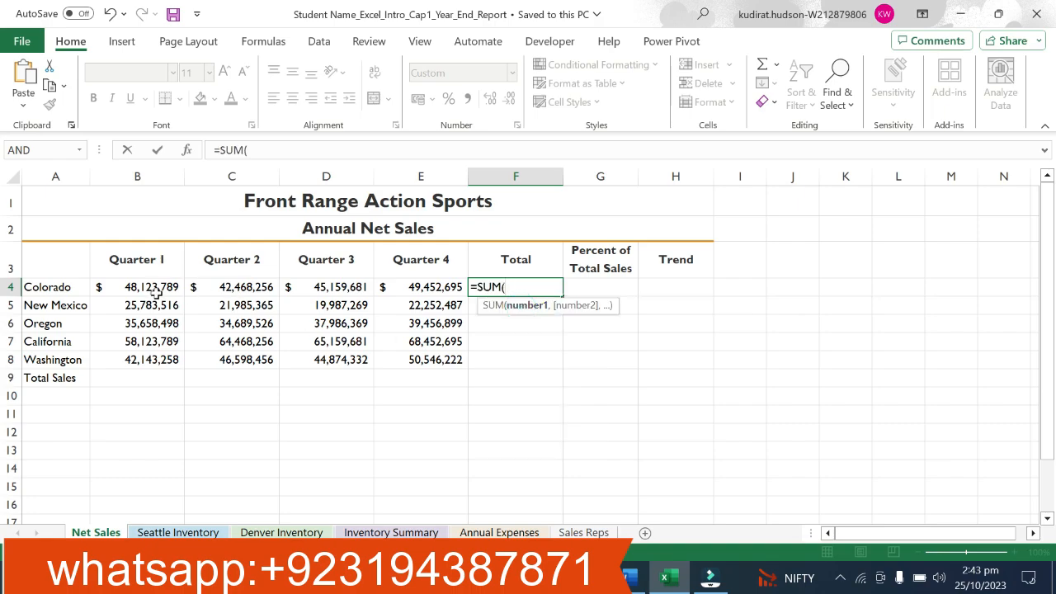
left_click_drag(155, 290, 429, 284)
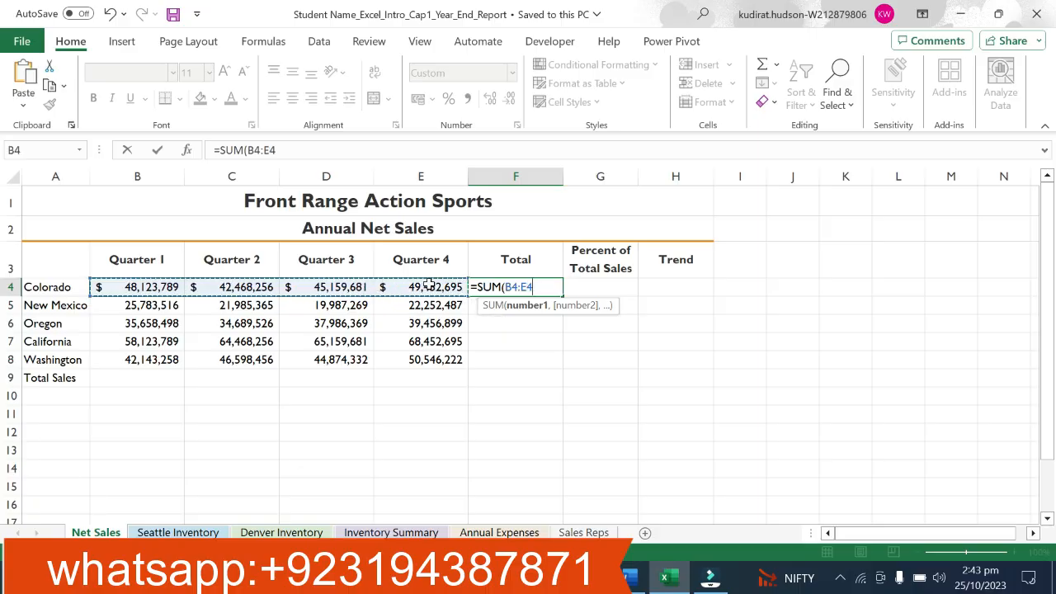
key("Return")
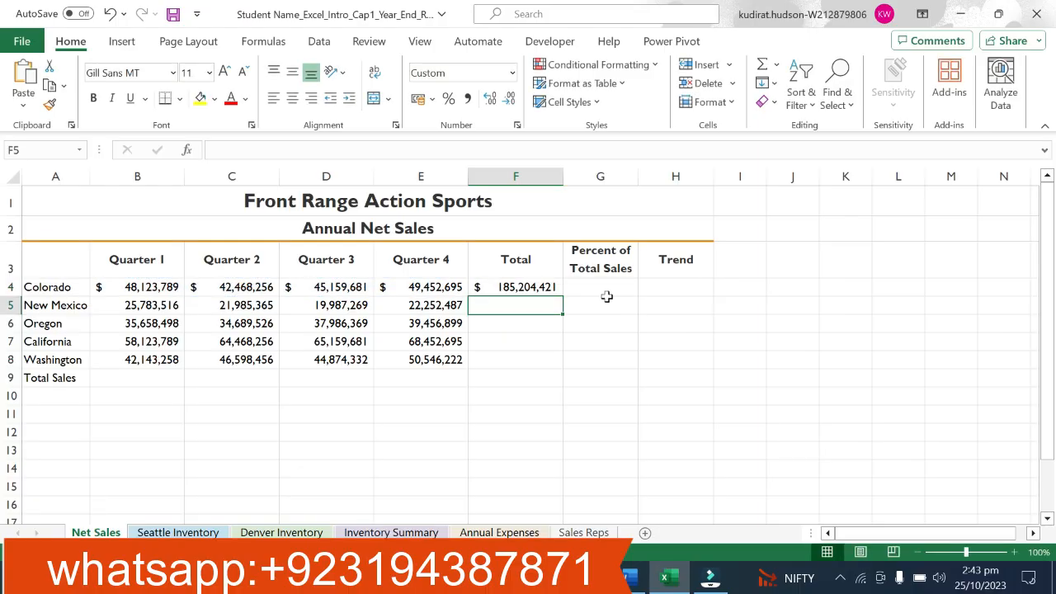
left_click(545, 283)
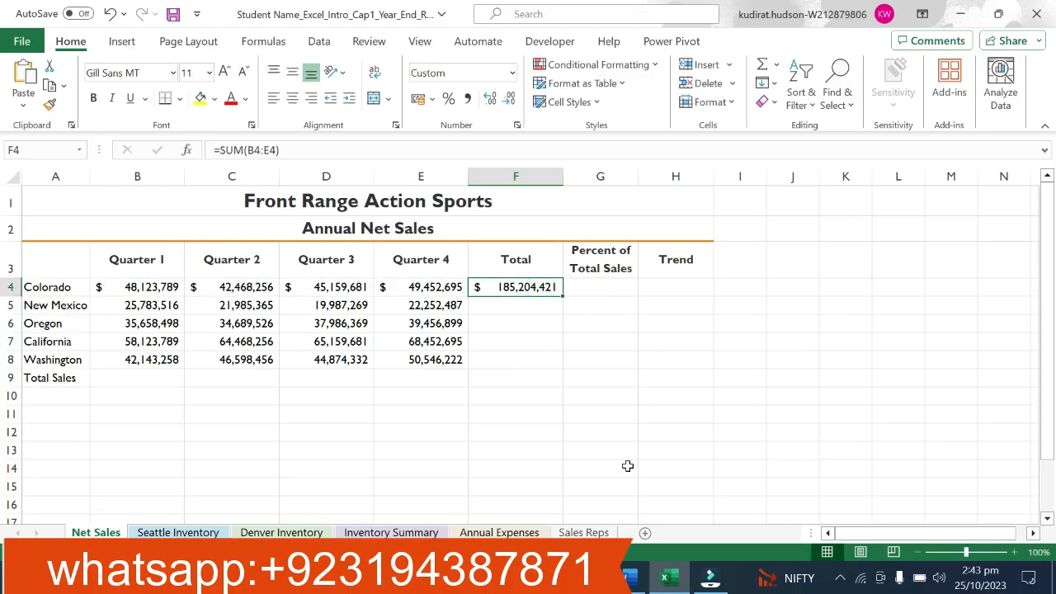
left_click_drag(563, 294, 557, 361)
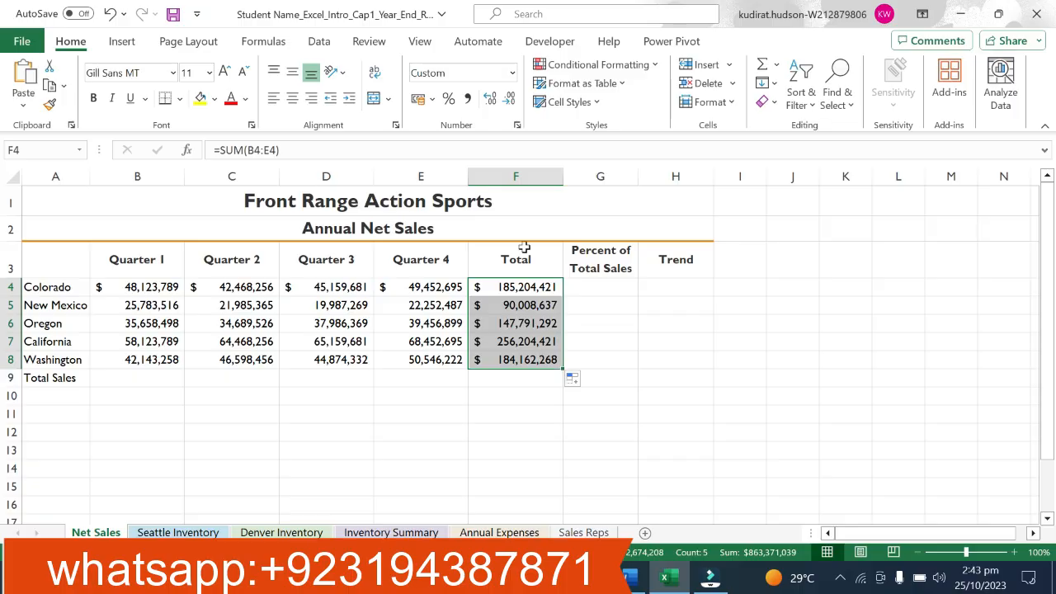
Check the filled SUM formulas of the other states in F5:F8
left_click(511, 305)
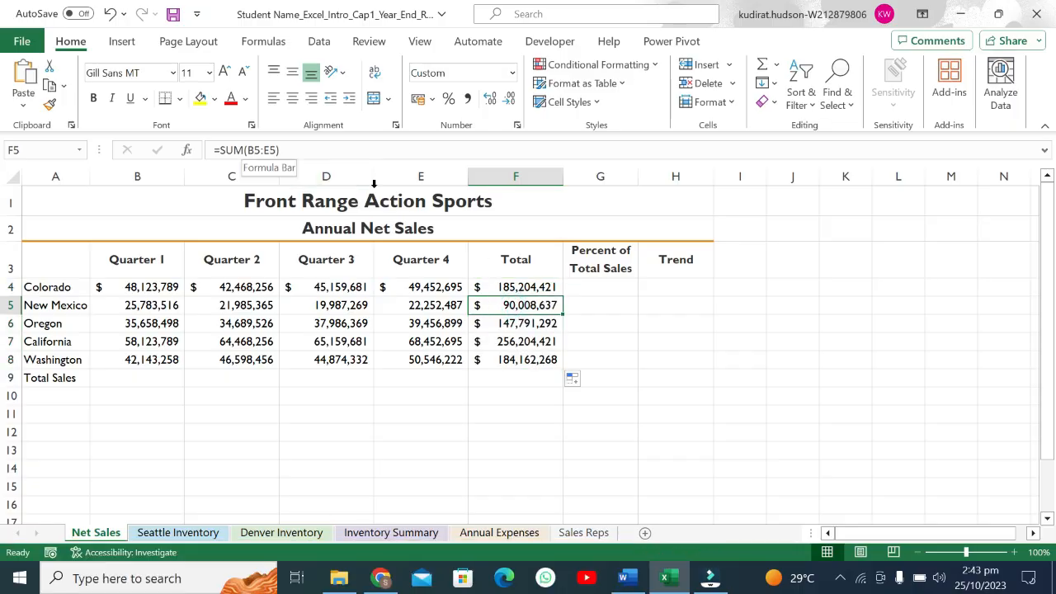
left_click(503, 322)
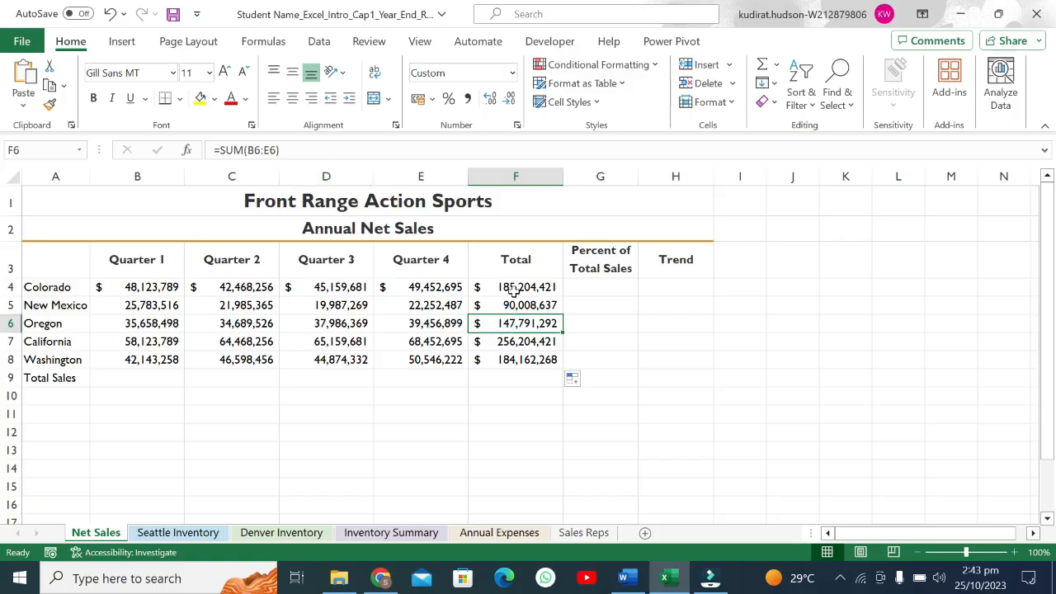
left_click(525, 340)
left_click(524, 361)
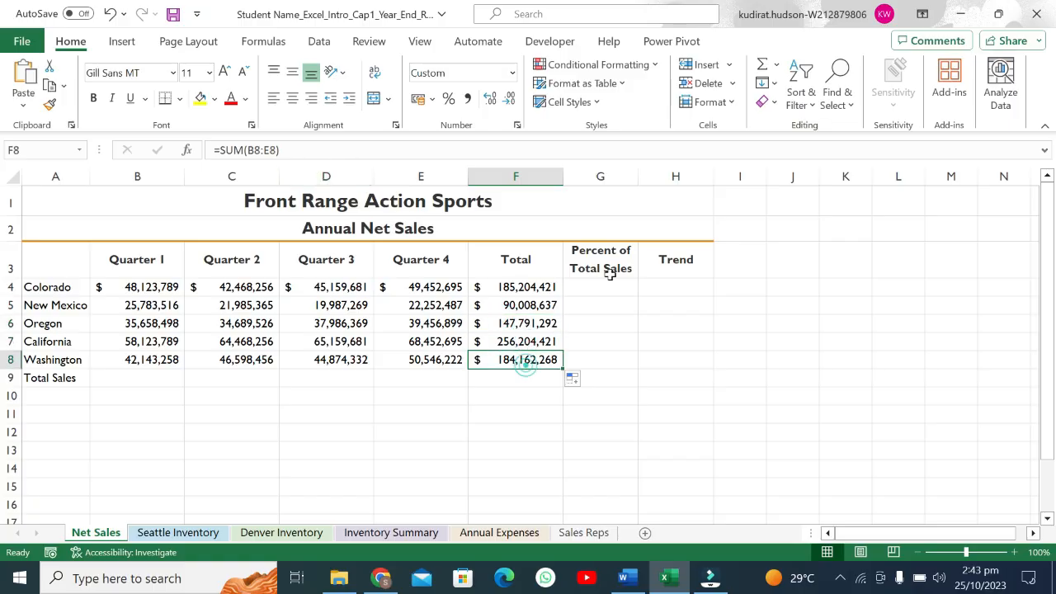
Check the second totals range of step 2 in the Word instructions and locate B9:F9 on the Net Sales worksheet in Excel
left_click(626, 578)
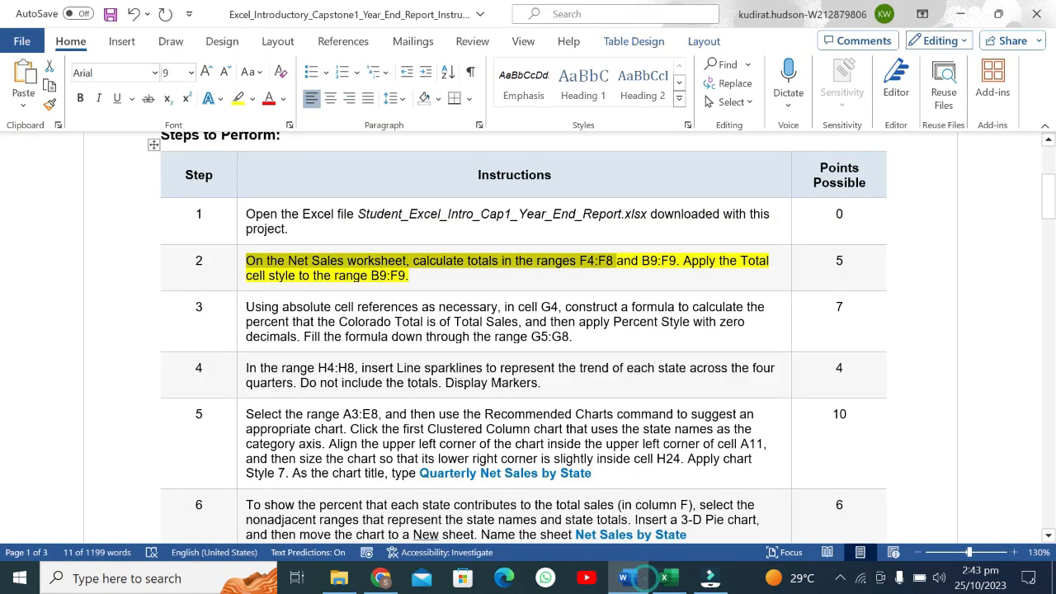
left_click(639, 258)
double_click(645, 258)
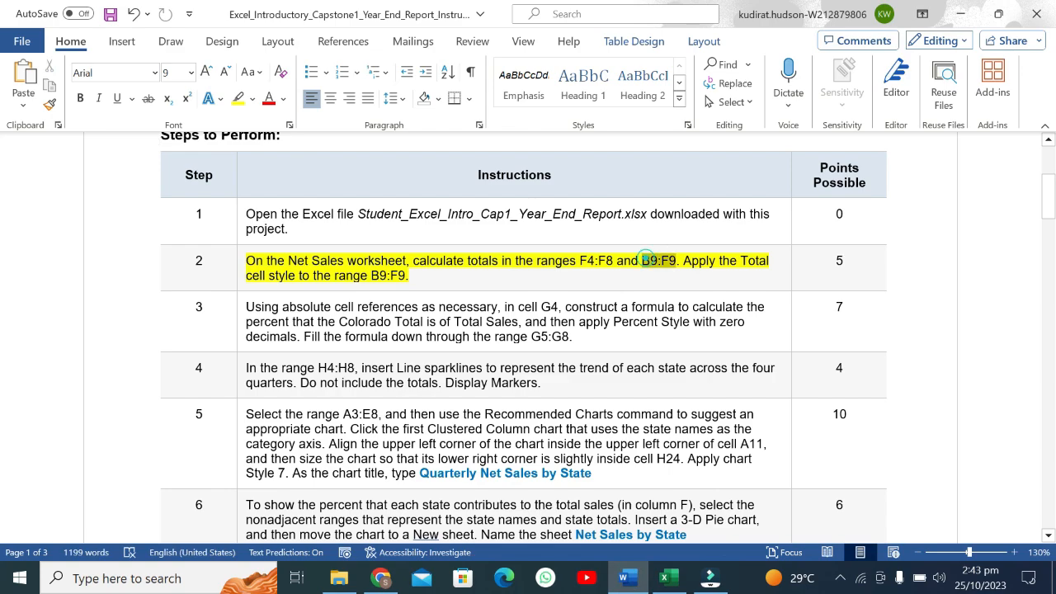
left_click(669, 579)
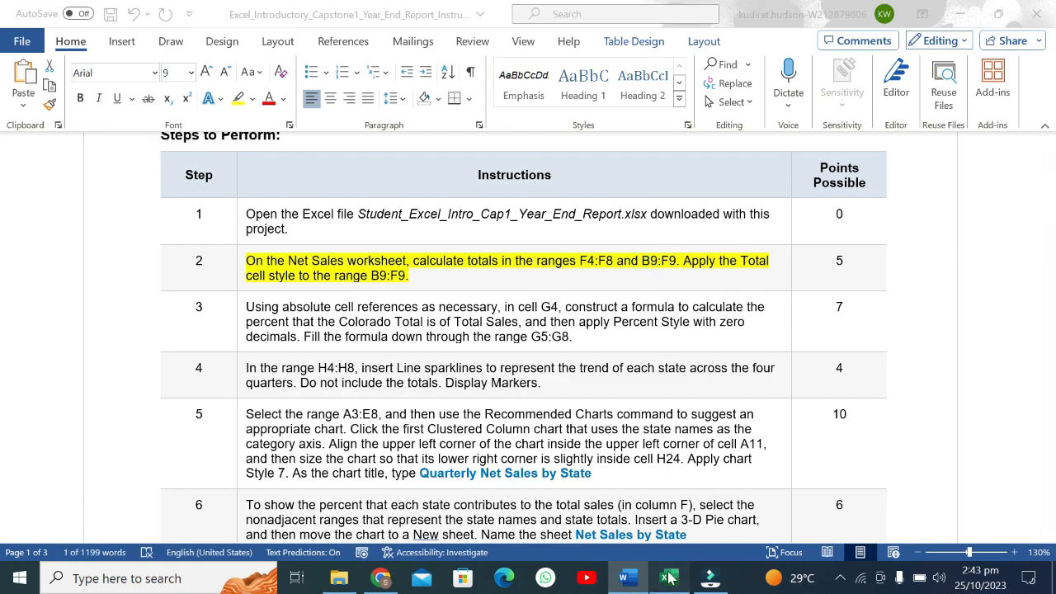
left_click_drag(143, 378, 509, 380)
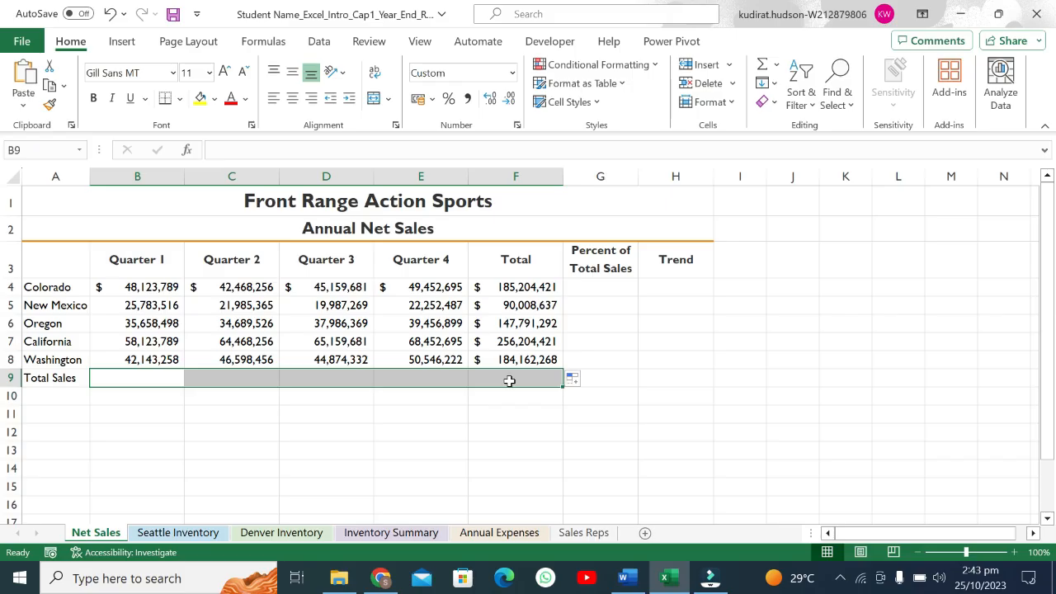
Enter =SUM(B4:B8) in cell B9 to total the Quarter 1 sales of all states
left_click(166, 376)
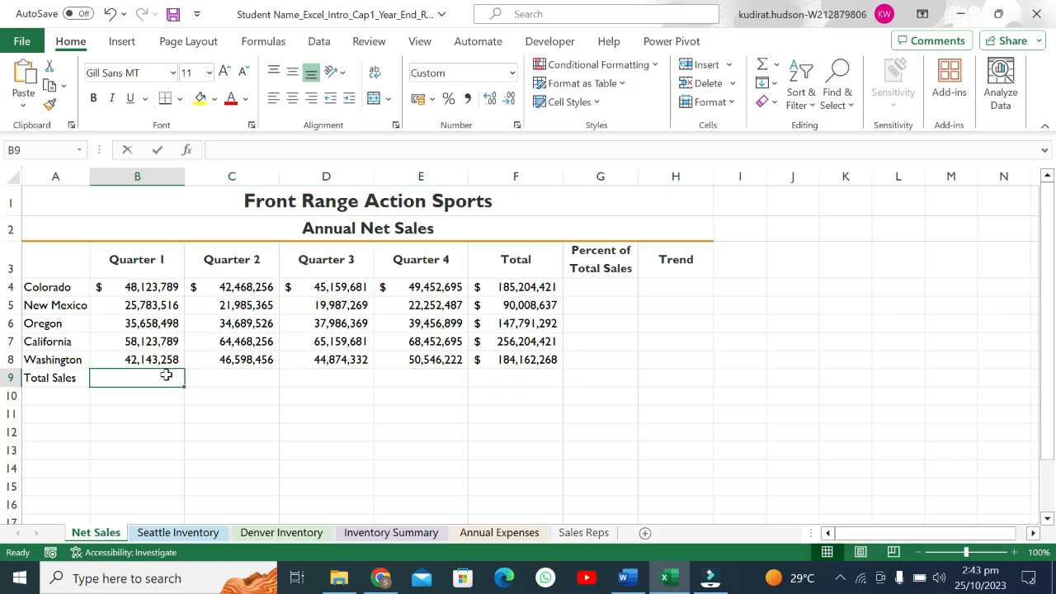
type("=sum")
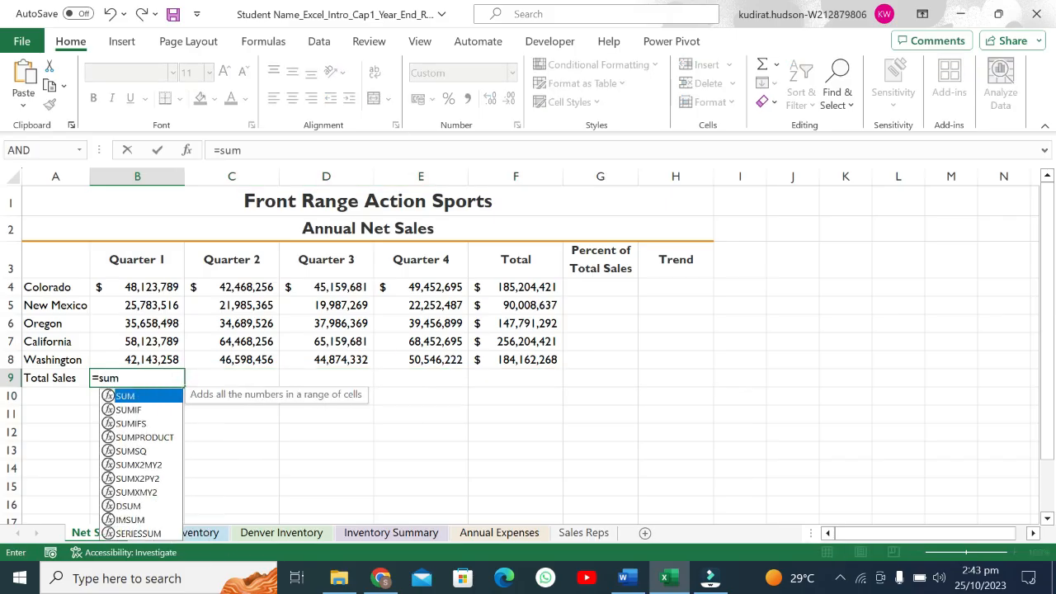
double_click(159, 398)
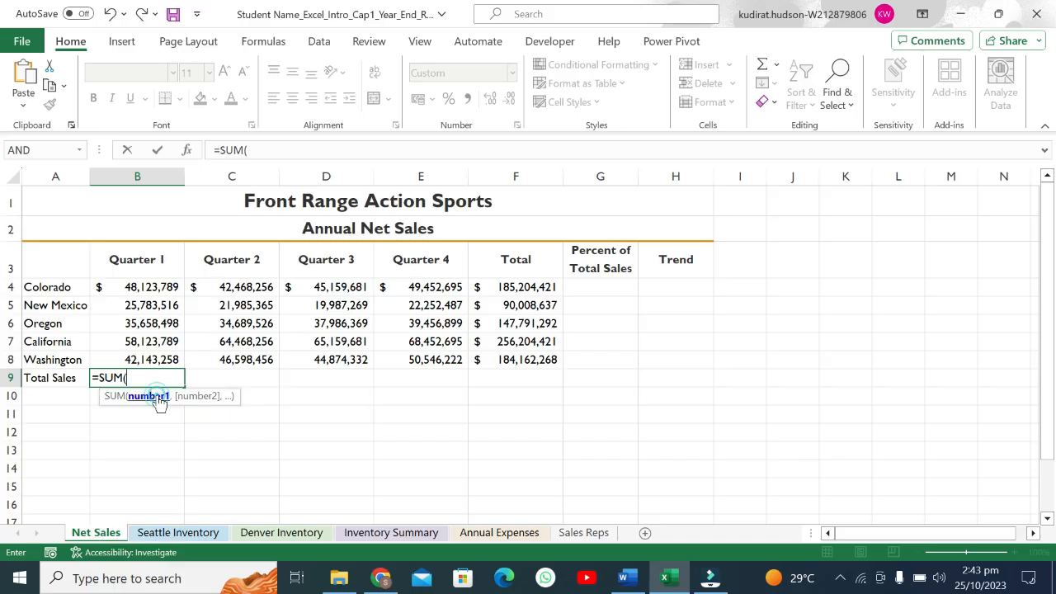
left_click_drag(152, 289, 161, 357)
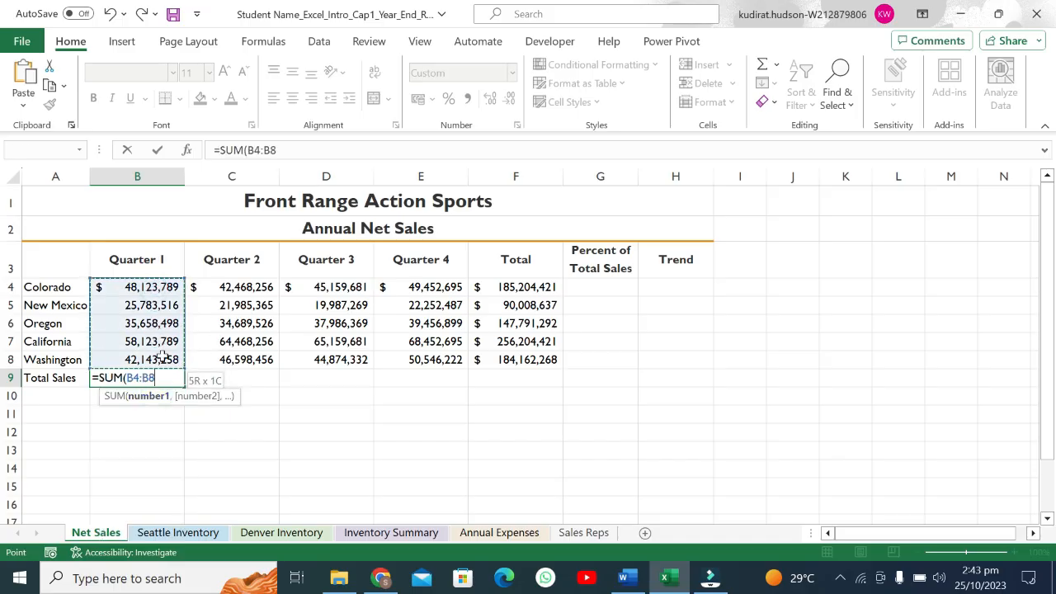
key("Return")
left_click(180, 378)
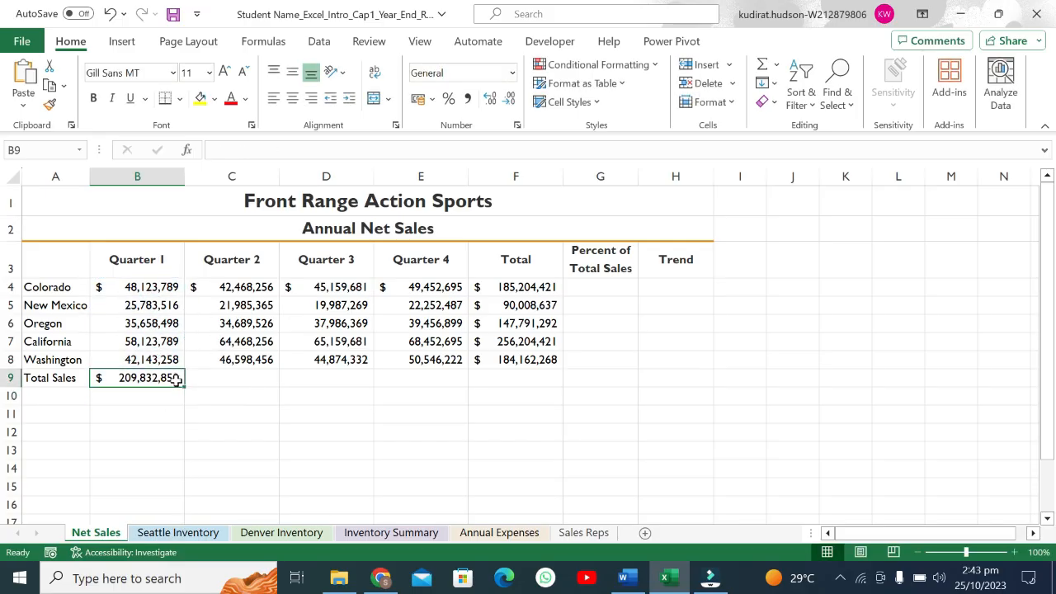
Fill the Quarter 1 total formula in B9 across through F9 to total every quarter and the Total column
left_click_drag(184, 386, 528, 392)
left_click(514, 259)
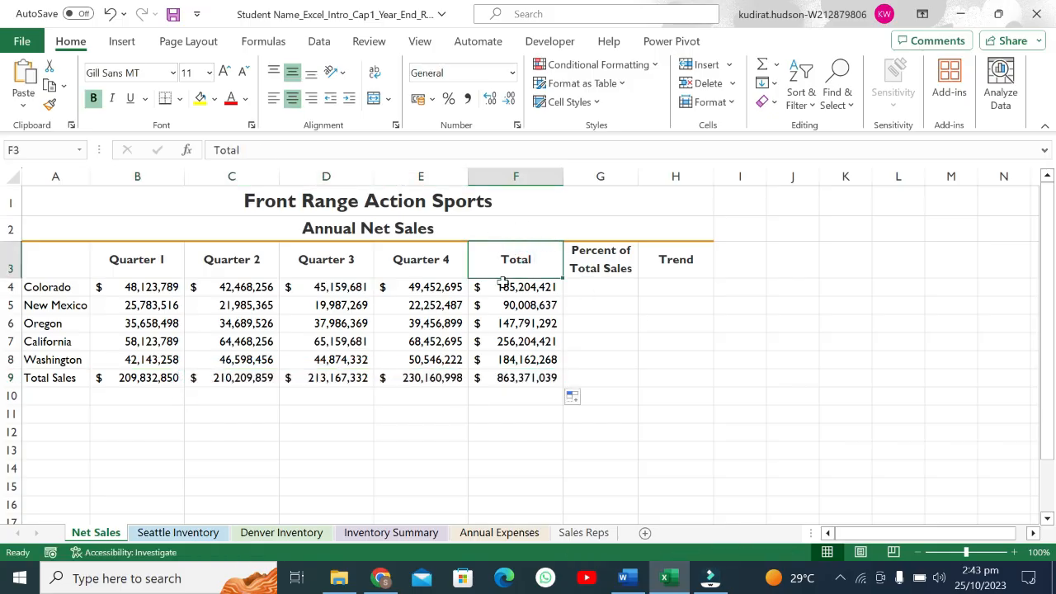
Enter the note "total mean" in cell H14 and set its font size to 16
left_click(650, 462)
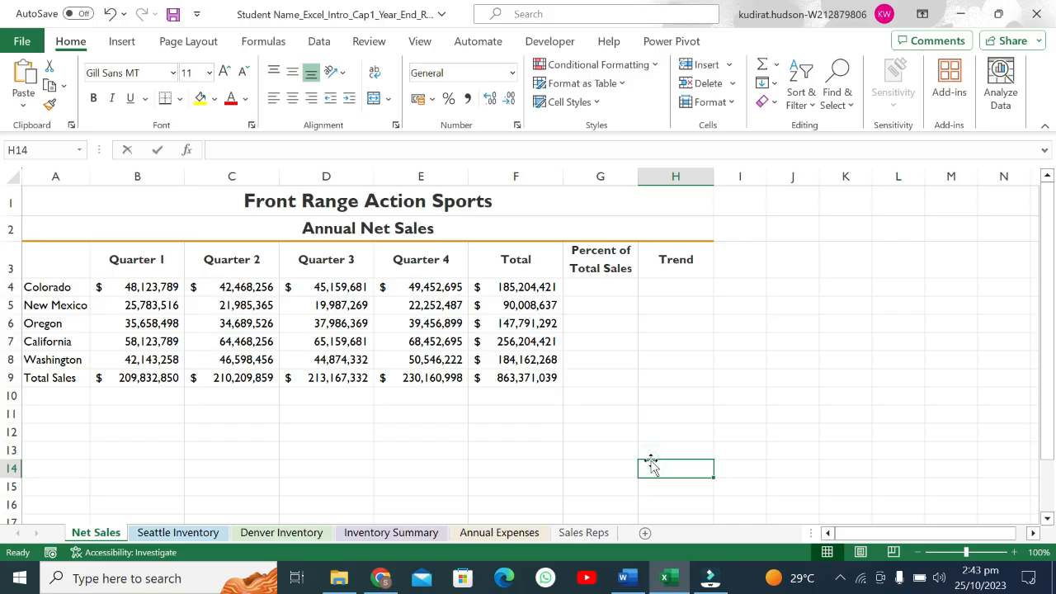
type("total mean")
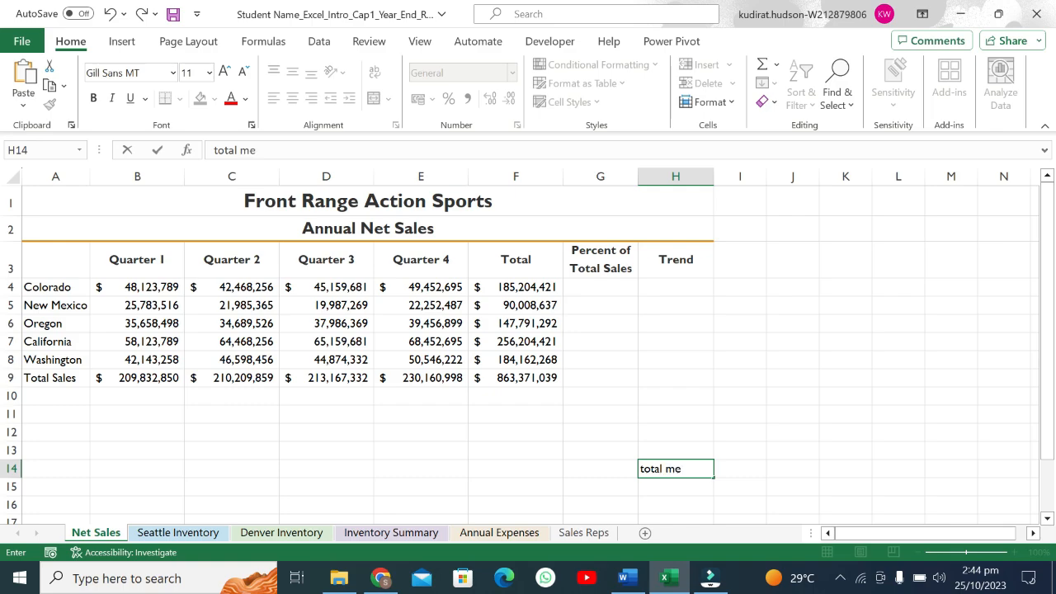
left_click(736, 479)
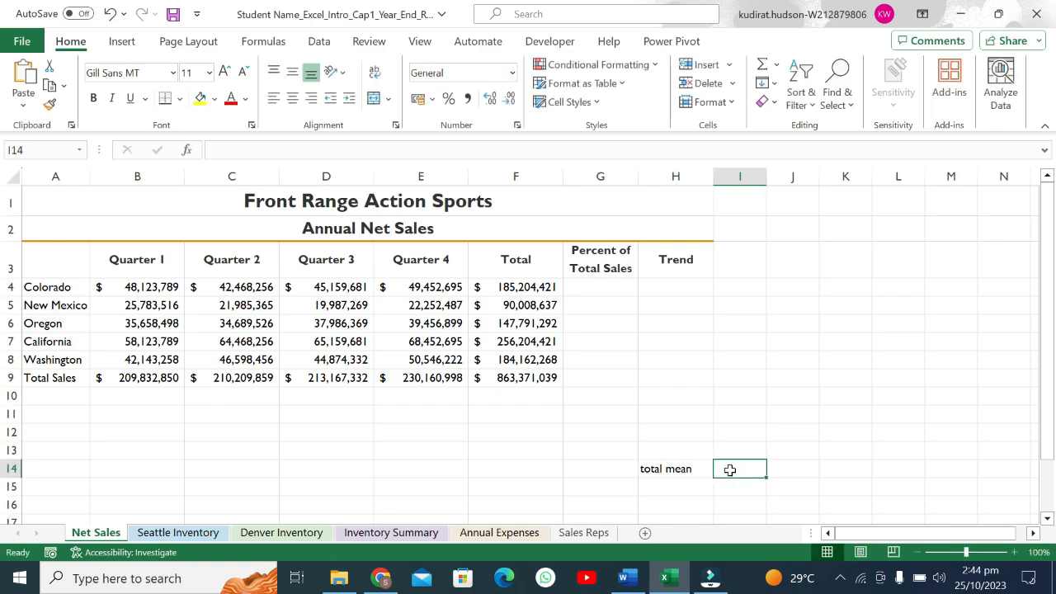
left_click(677, 474)
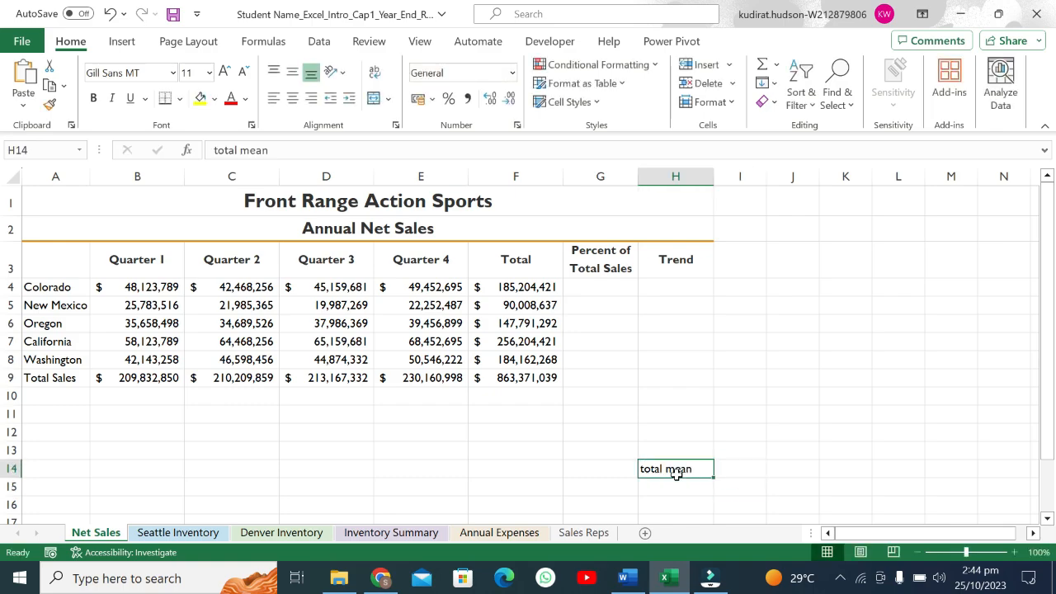
left_click(210, 74)
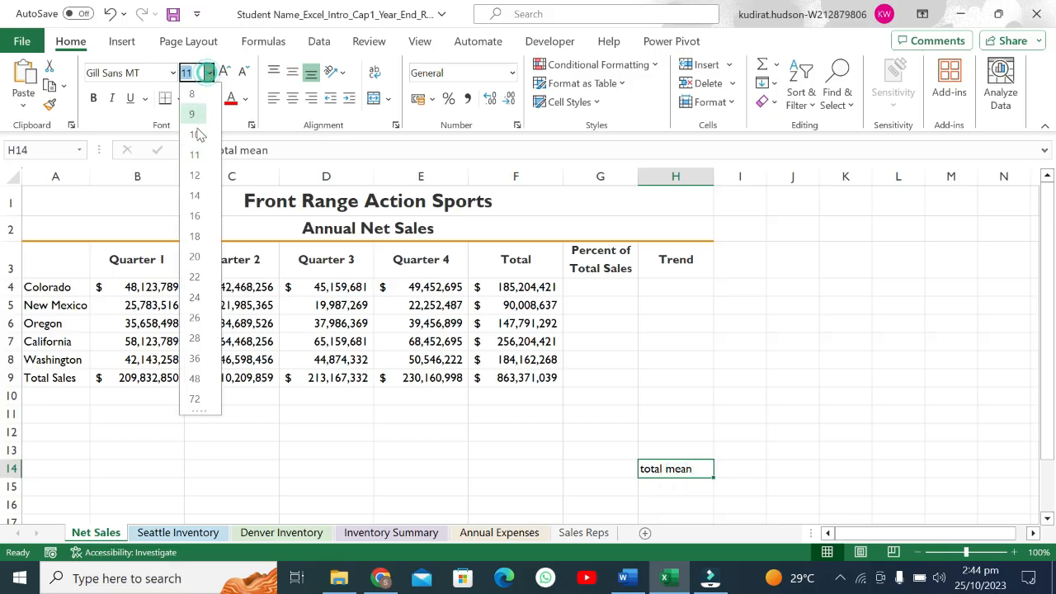
left_click(195, 227)
Enter the note "sum" in cell J14 and try to enlarge its text with font sizes 22 and 28
left_click(769, 475)
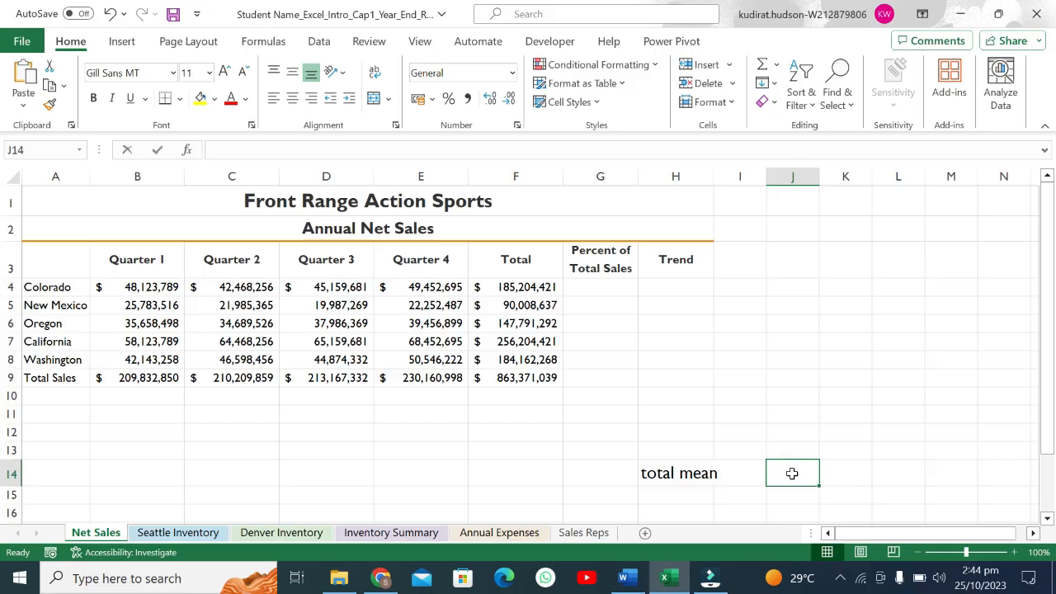
type("su")
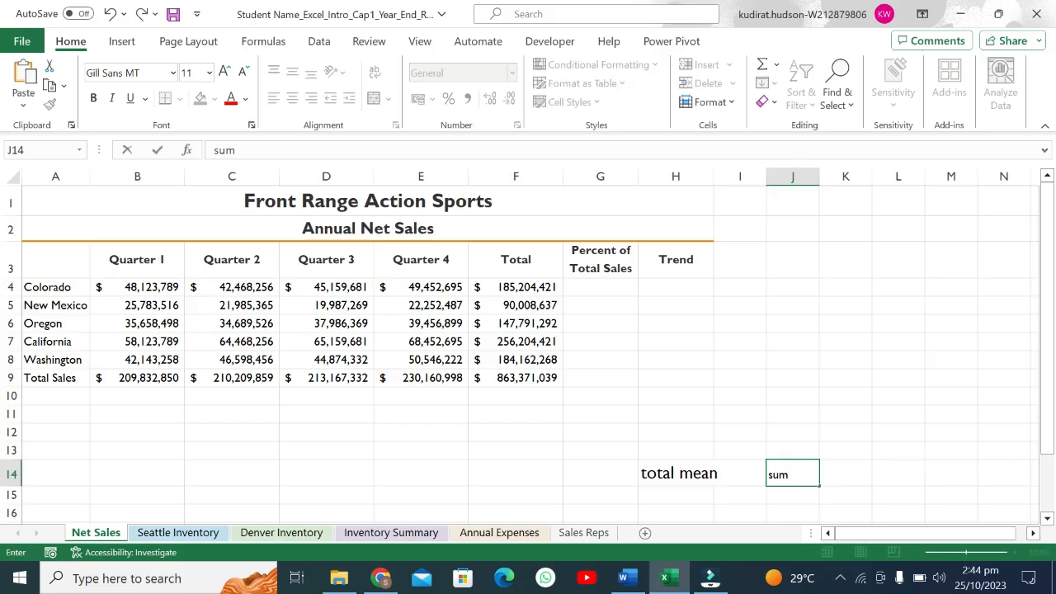
type("m")
left_click(210, 73)
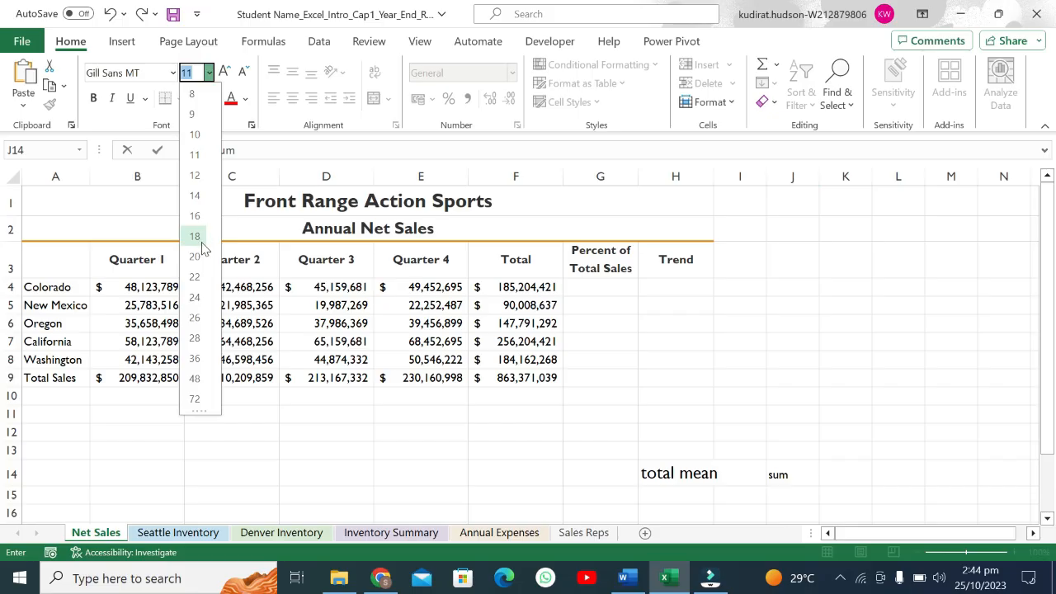
left_click(194, 276)
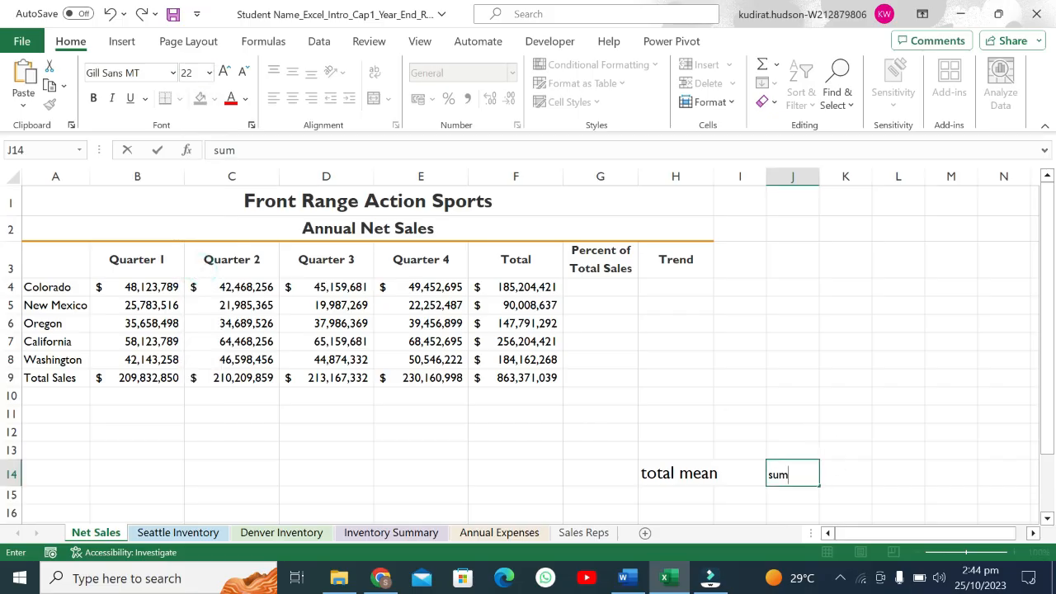
left_click(784, 474)
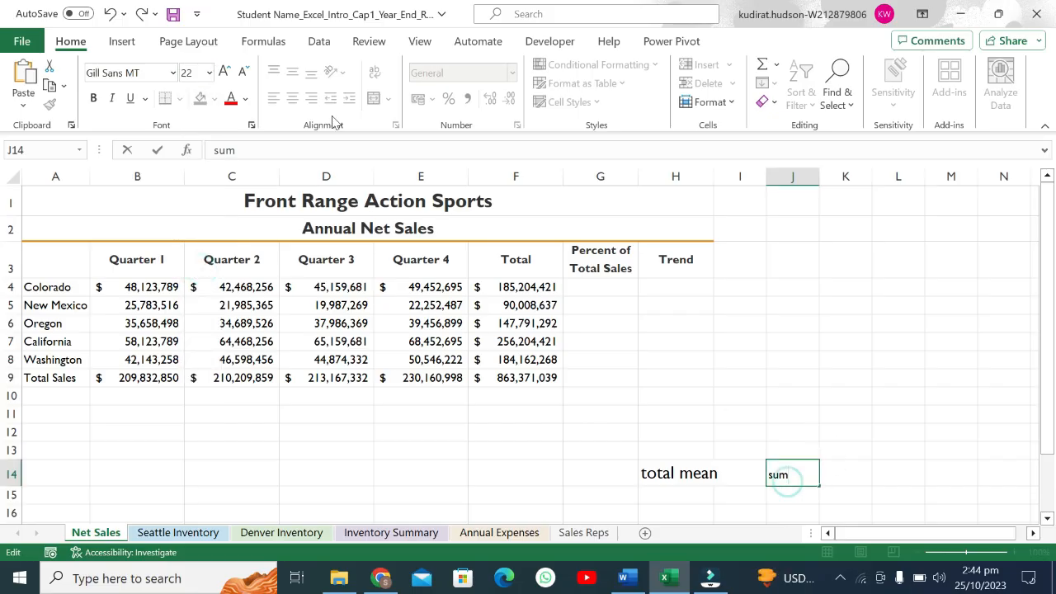
left_click(209, 72)
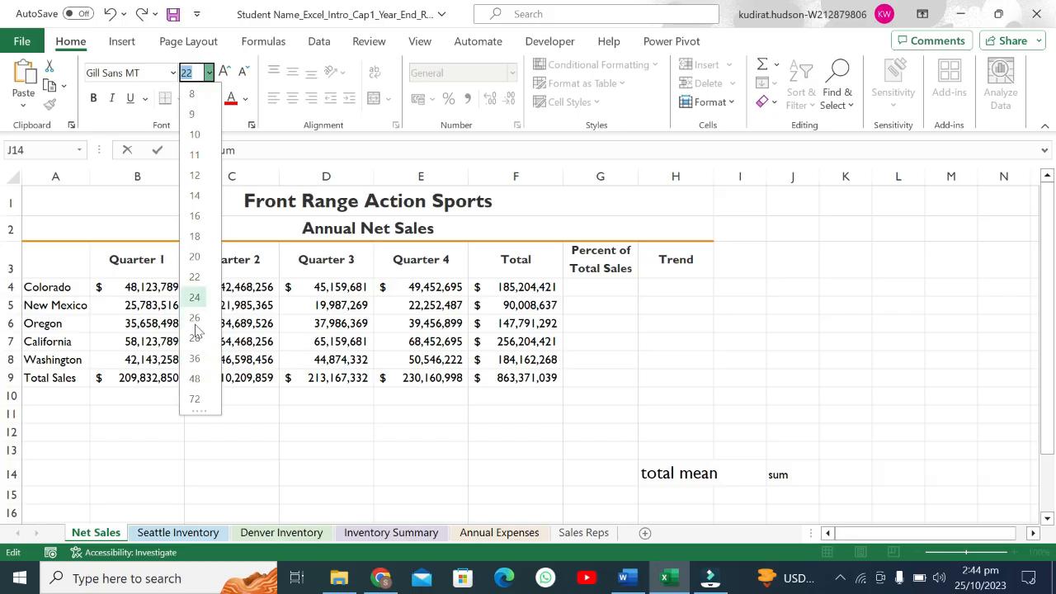
left_click(195, 338)
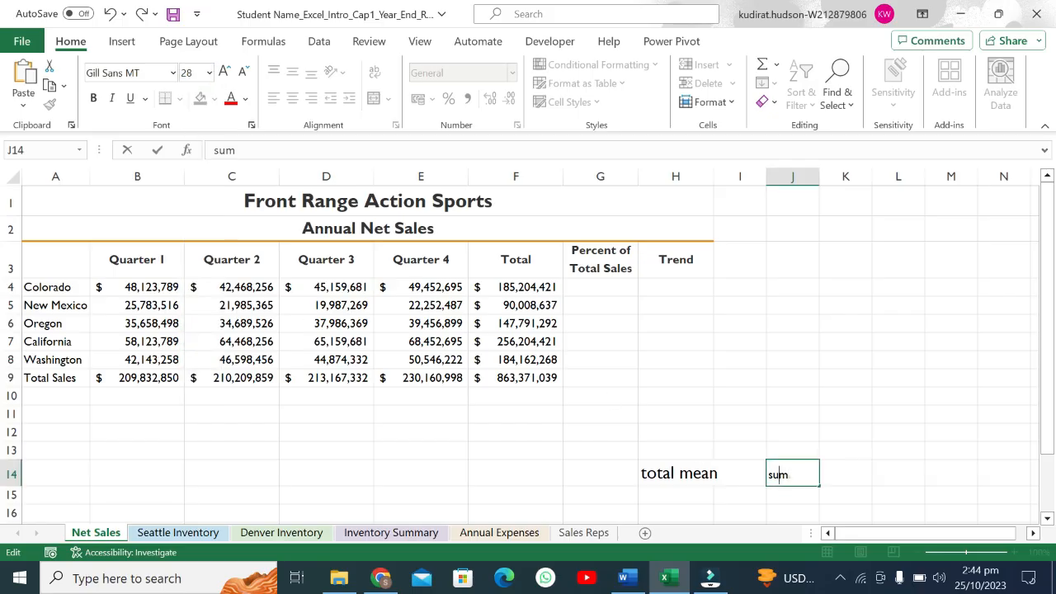
double_click(778, 474)
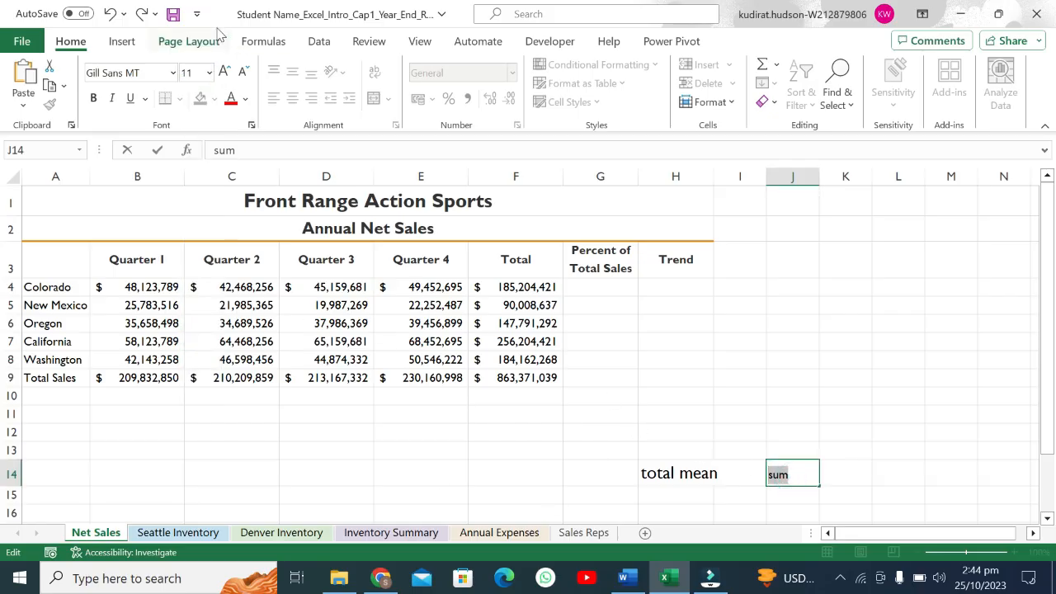
left_click(209, 72)
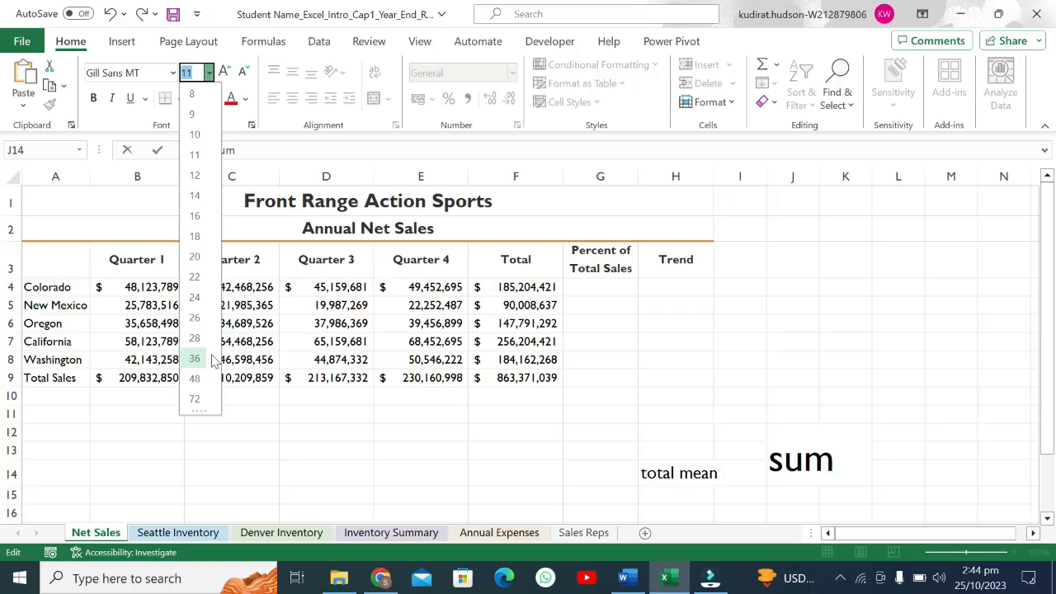
Clear the "sum" and "total mean" notes from cells J14 and H14
key("Escape")
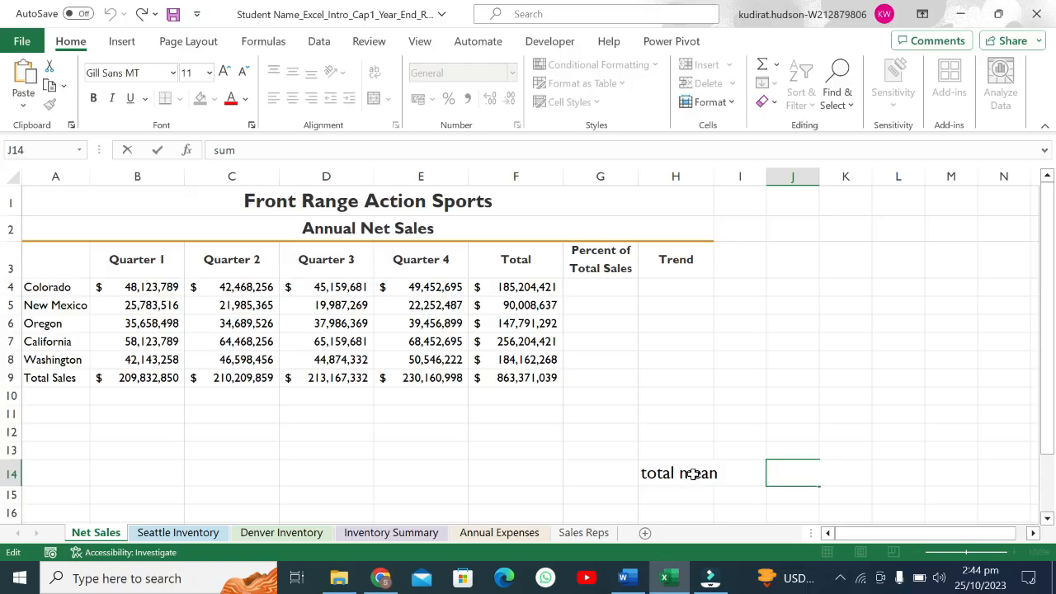
left_click(693, 474)
key("BackSpace")
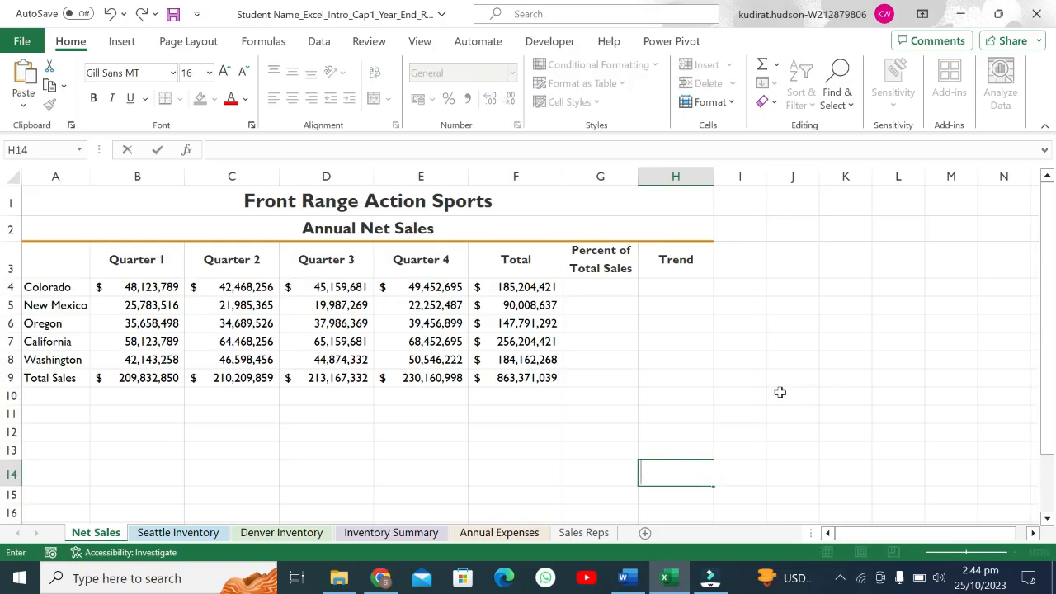
left_click(780, 393)
Review the totals in column F against Colorado's quarterly sales in row 4
left_click(535, 251)
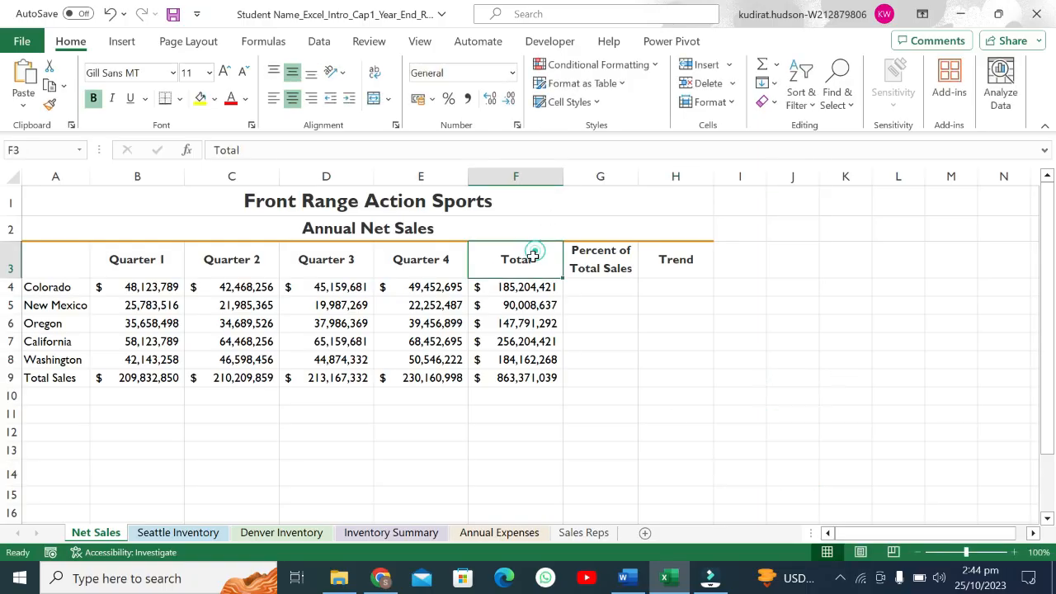
left_click_drag(536, 290, 543, 379)
left_click_drag(151, 286, 410, 288)
left_click(541, 287)
left_click_drag(540, 287, 544, 378)
Review the quarterly totals in row 9 against the state sales in B4:B8 and C4:C8
left_click_drag(132, 375, 420, 378)
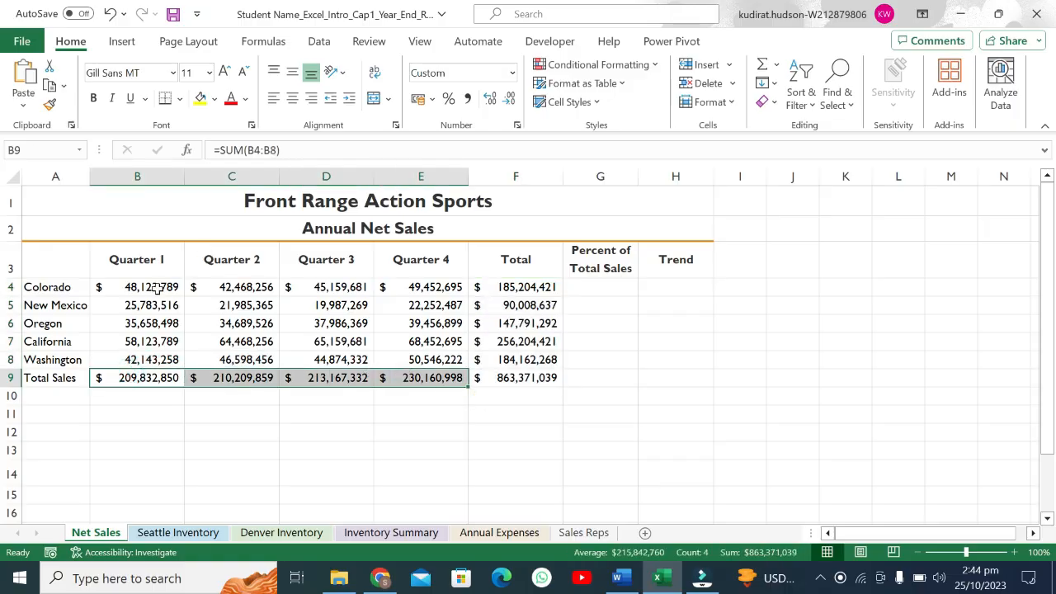
left_click_drag(157, 288, 150, 360)
left_click(149, 377)
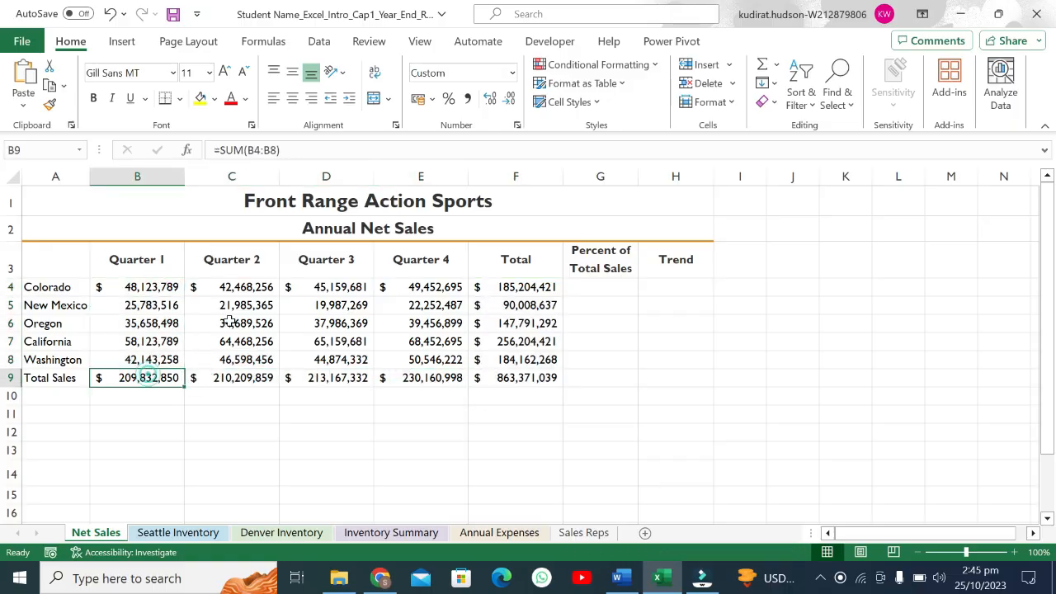
left_click_drag(246, 285, 247, 377)
left_click(248, 377)
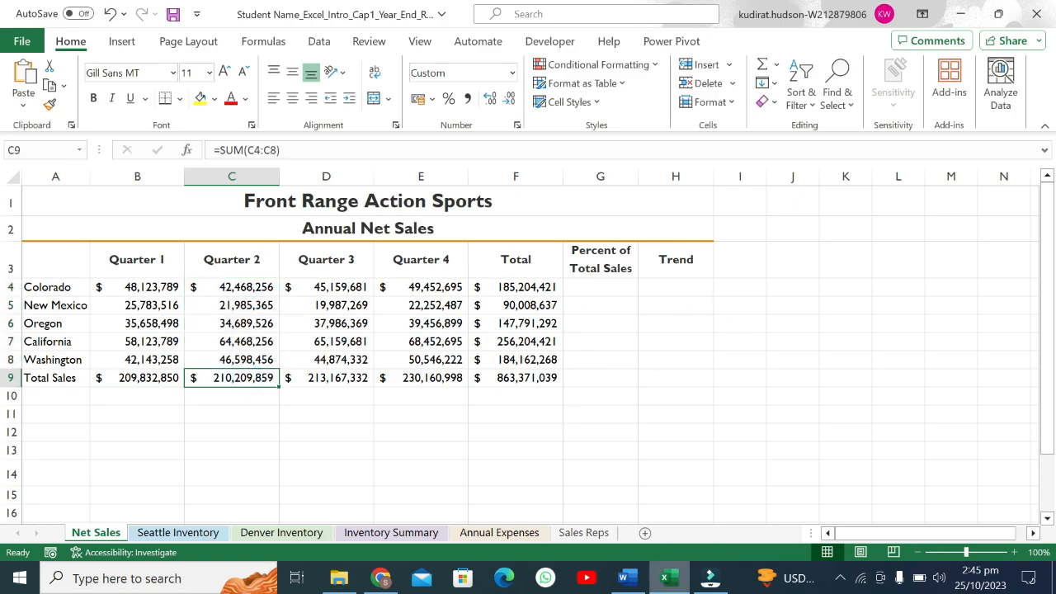
Switch to the Word instructions and check step 2 for the required totals and the cell style for B9:F9
left_click(627, 577)
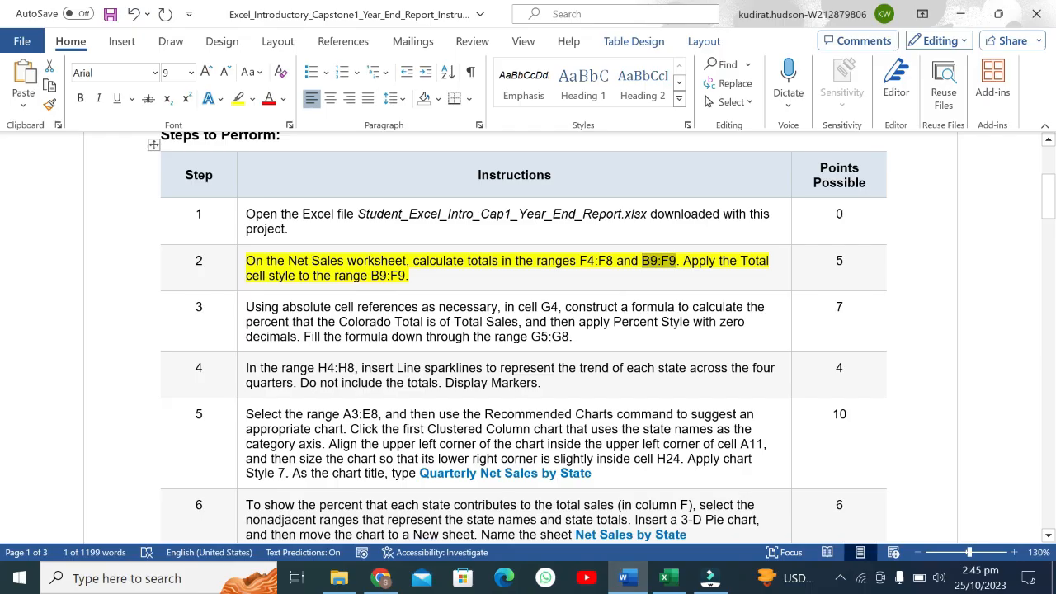
left_click_drag(413, 261, 500, 261)
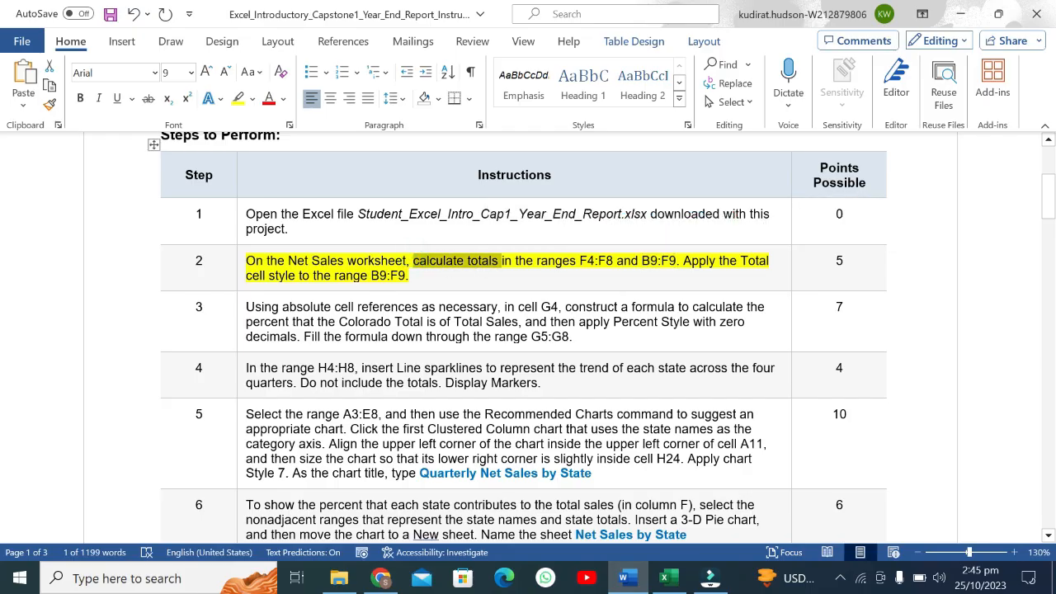
left_click(334, 278)
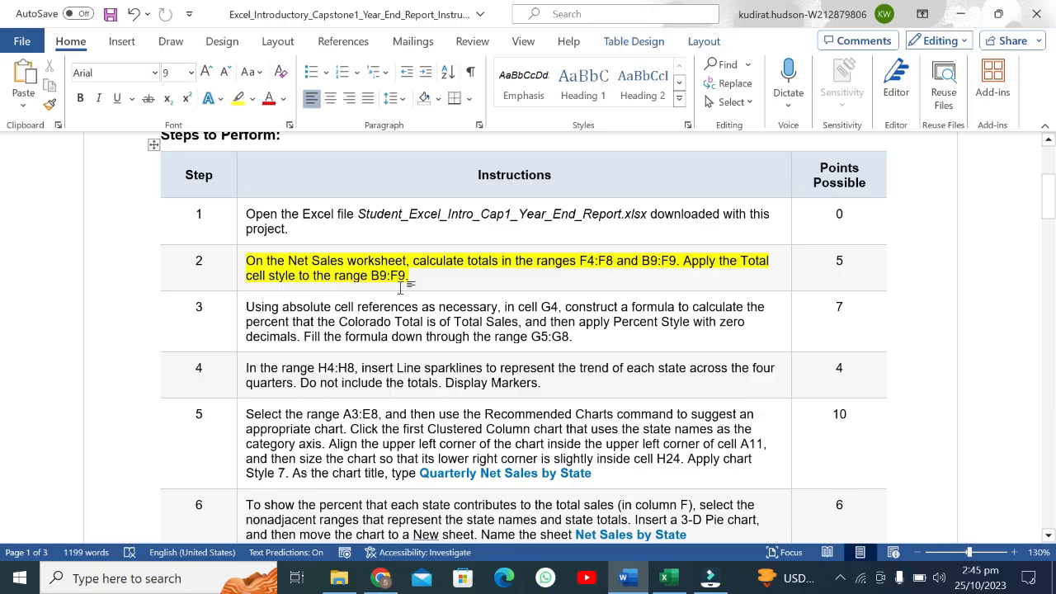
left_click_drag(686, 261, 410, 276)
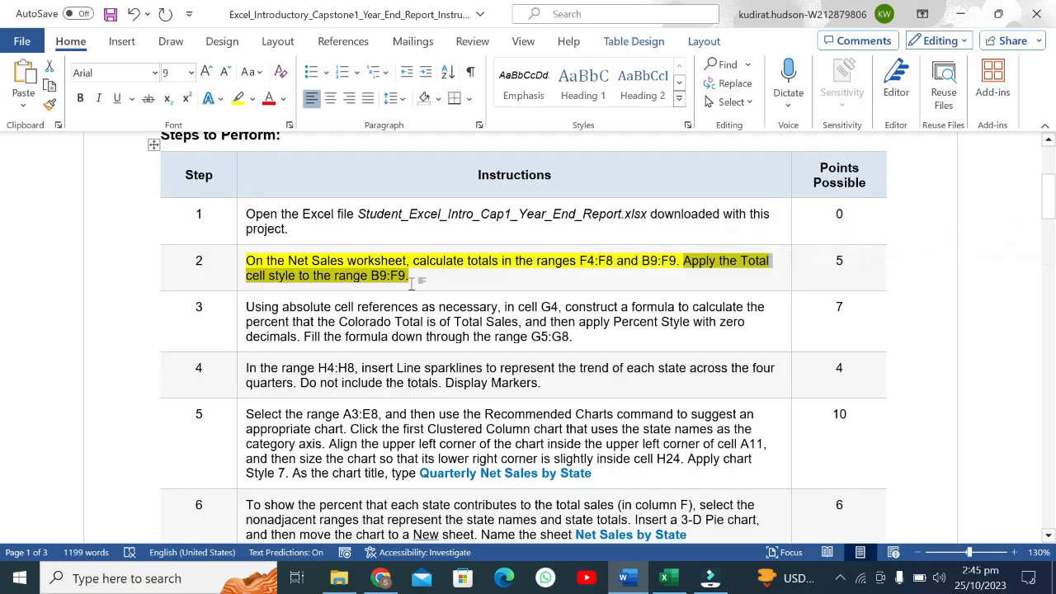
Switch to Excel and apply the Total cell style to the range B9:F9 on the Net Sales worksheet
left_click(664, 578)
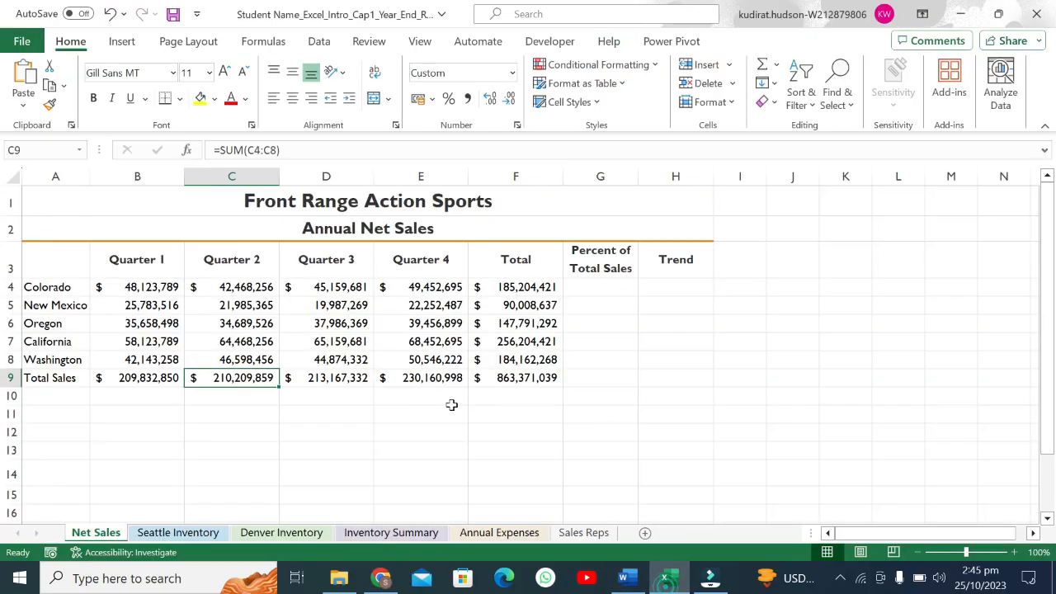
left_click(175, 378)
left_click_drag(195, 377, 508, 376)
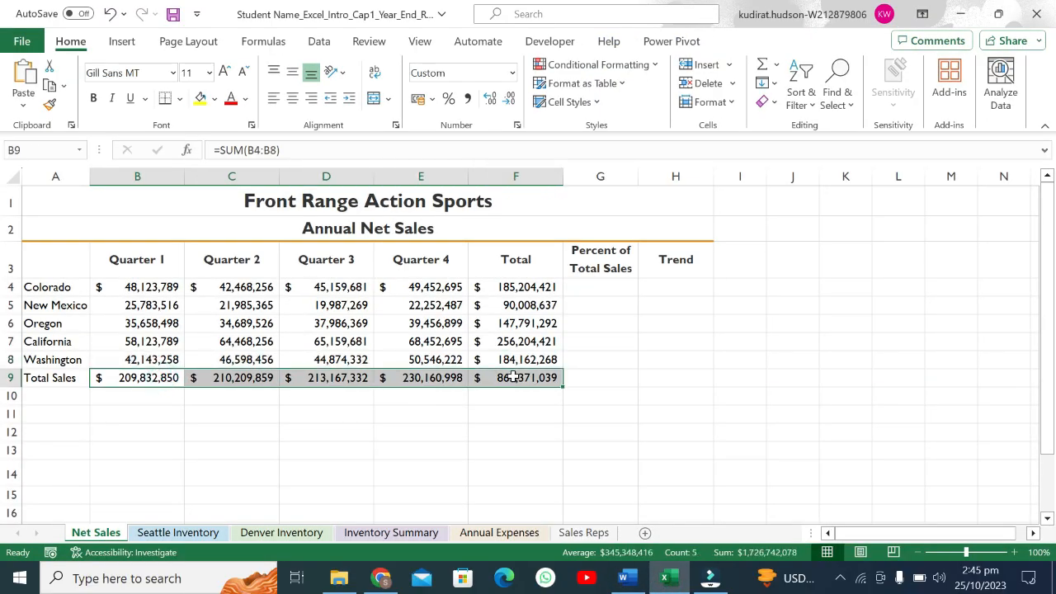
left_click(578, 102)
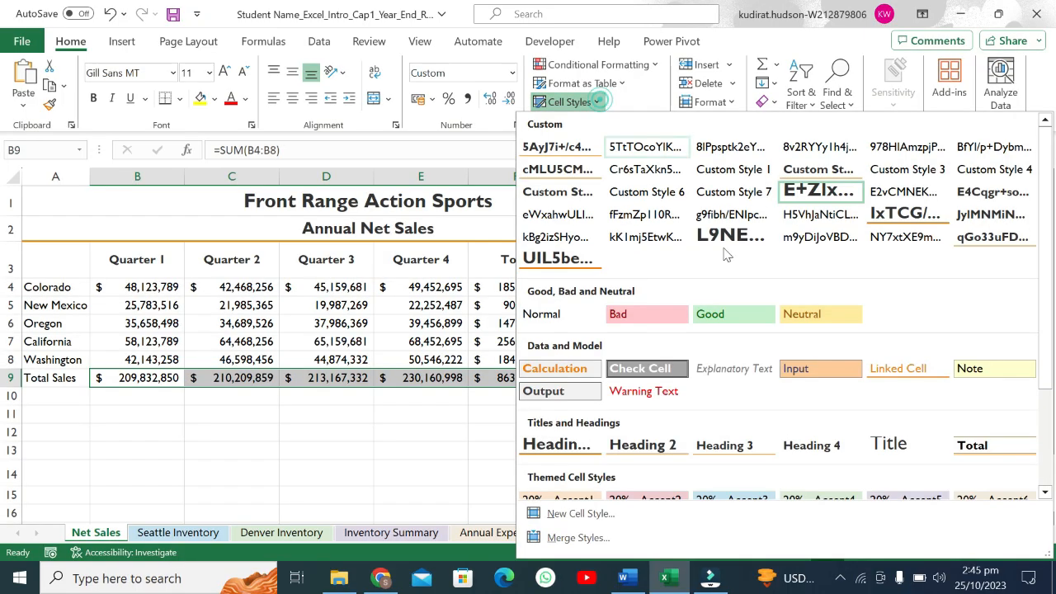
left_click(976, 444)
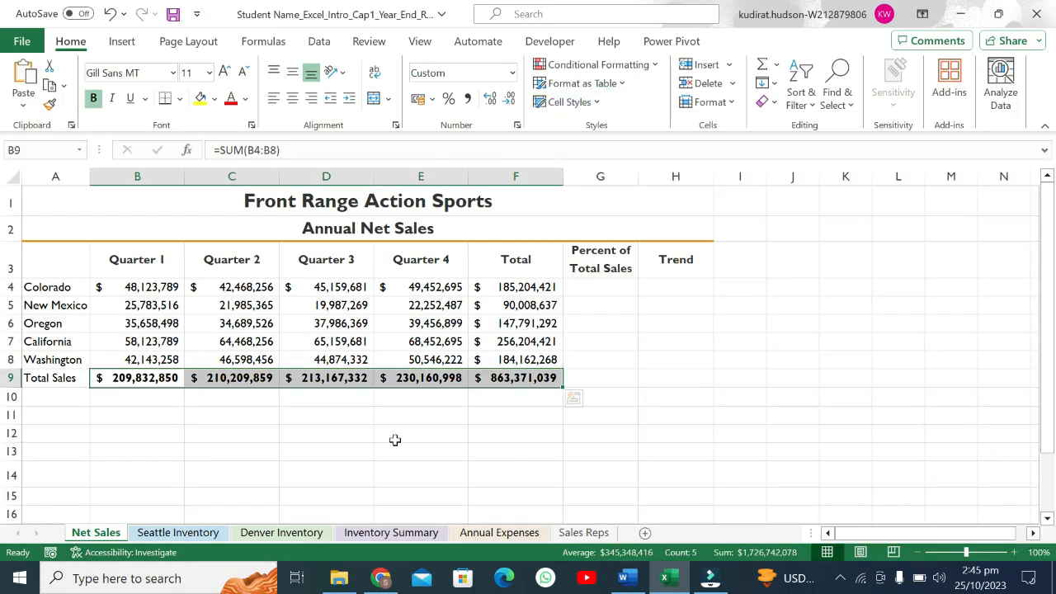
Switch to the Word instructions, remove the highlighting from step 2 and highlight the step 3 instructions in yellow
left_click(624, 582)
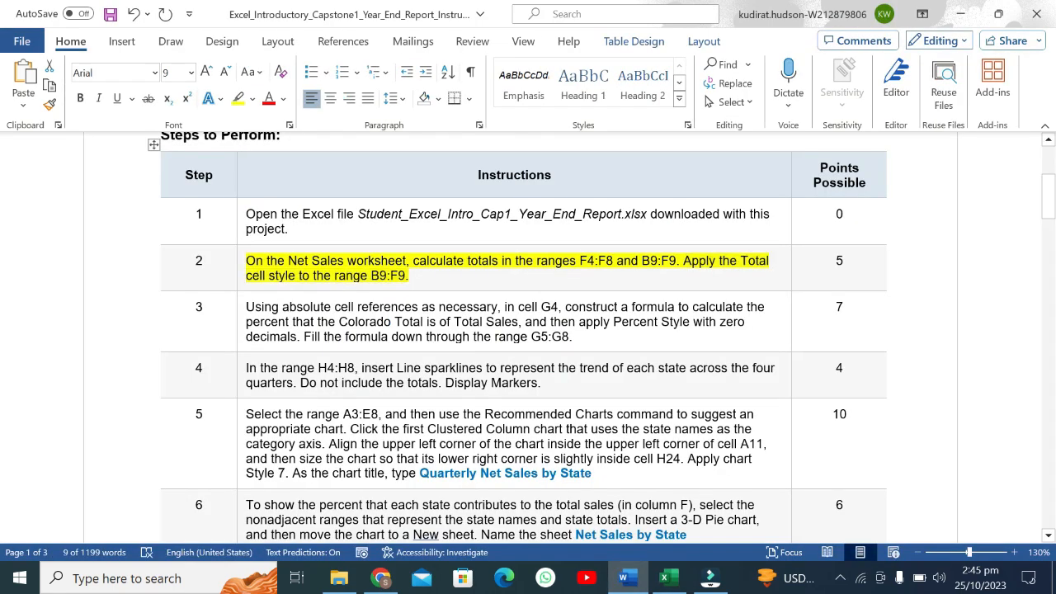
key("ctrl+z")
left_click(236, 325)
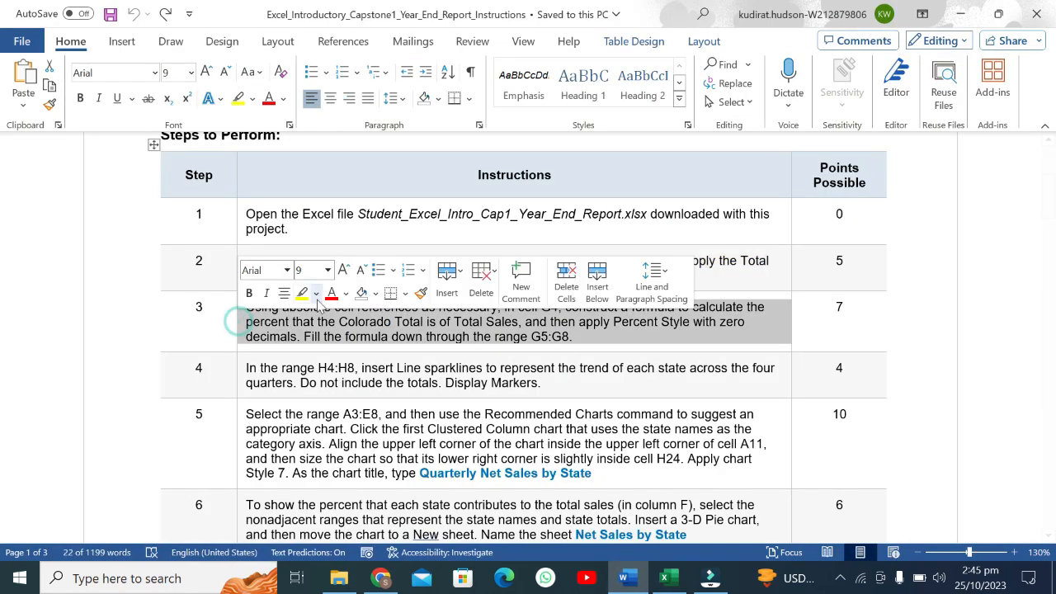
left_click(302, 298)
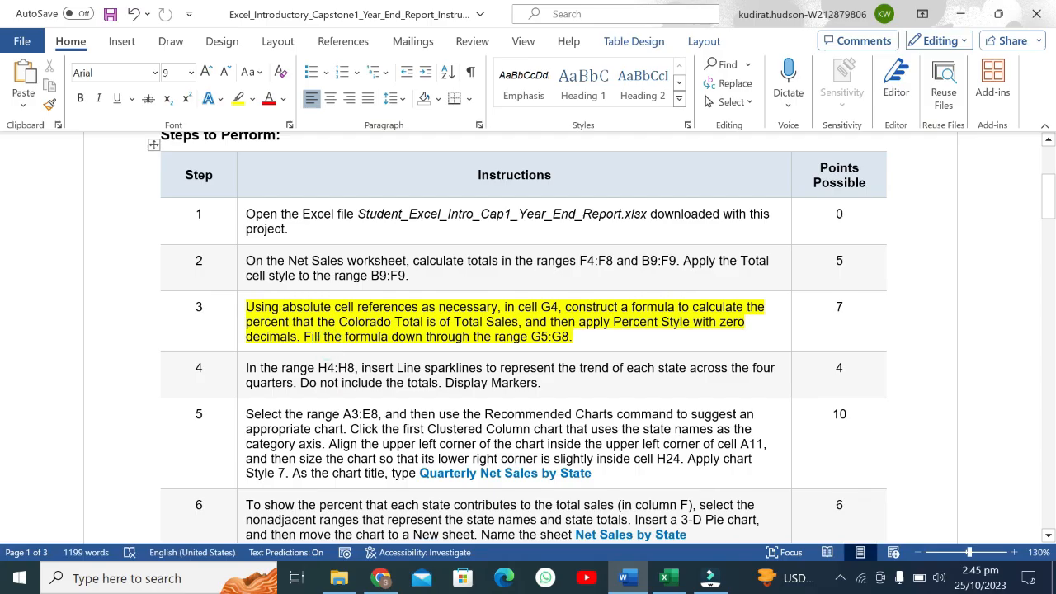
Read step 3's note on absolute cell references and insert a "$" before the step number 3
left_click_drag(246, 307, 420, 309)
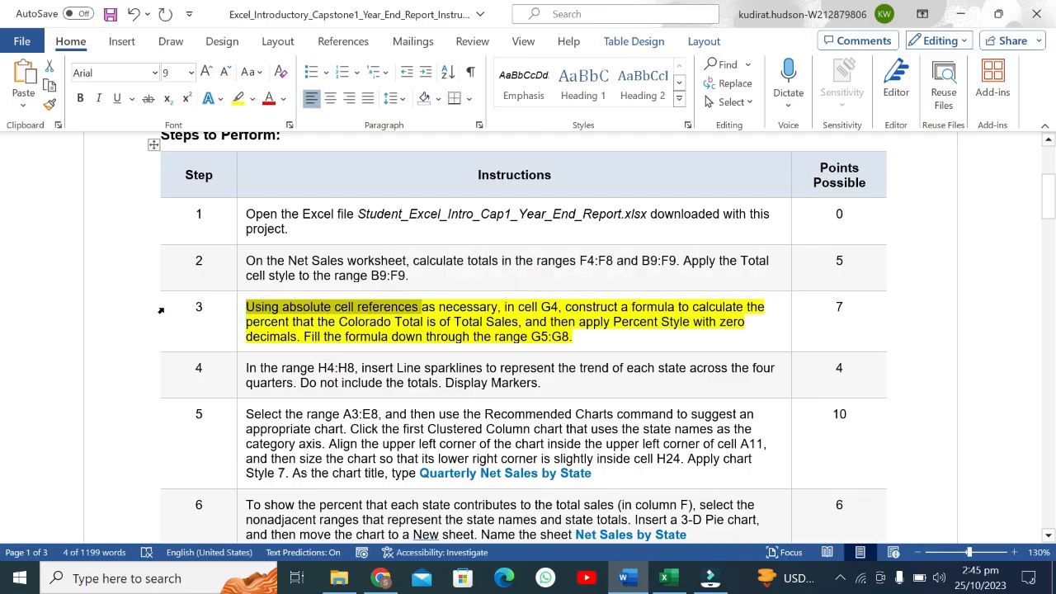
left_click(193, 310)
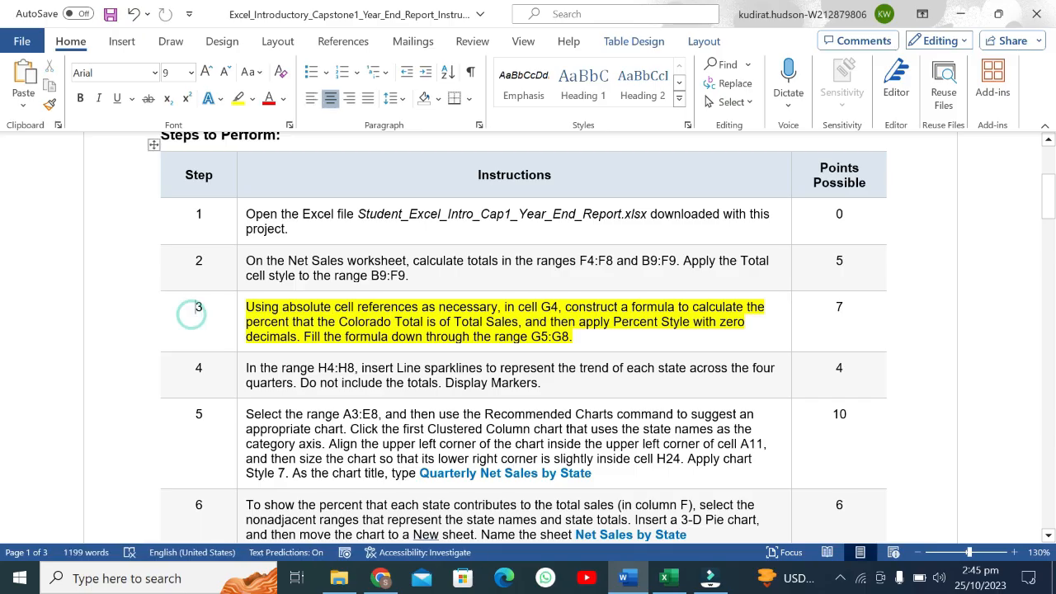
type("$")
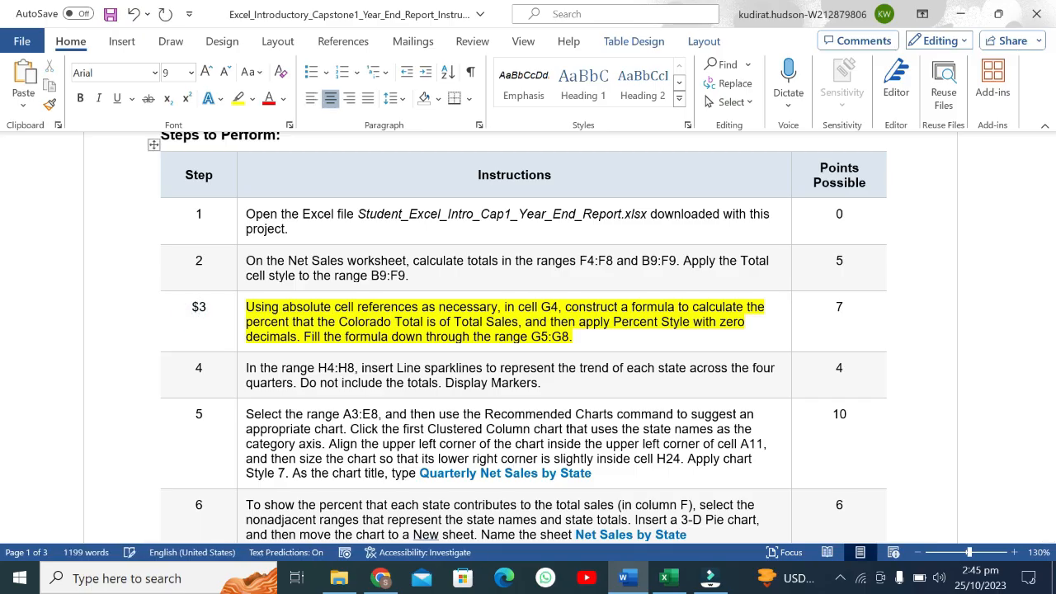
Read step 3's requirements for absolute cell references, the G4 formula, Percent Style and the fill through G5:G8
double_click(195, 307)
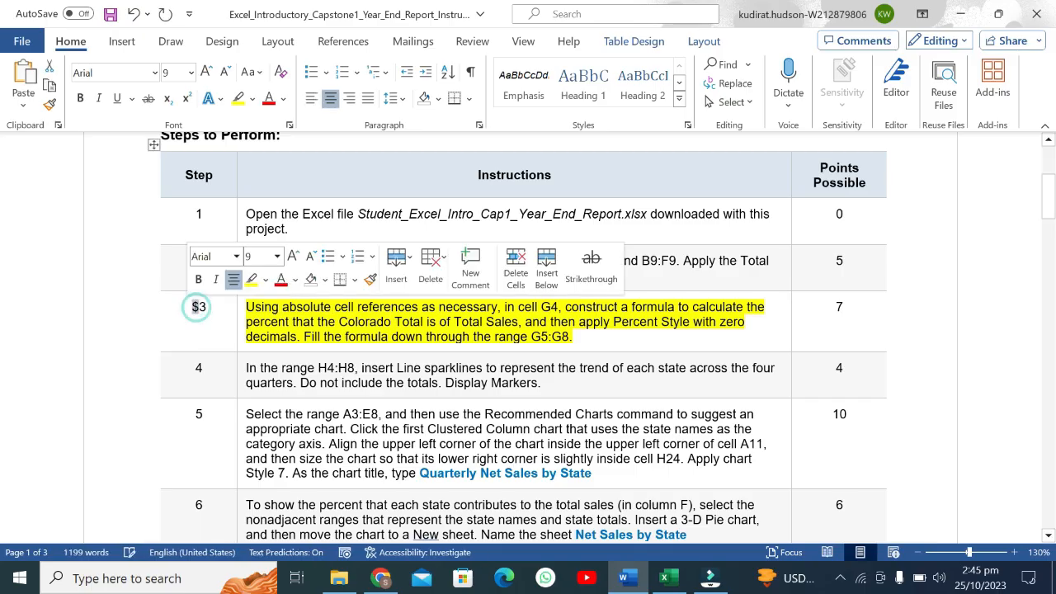
left_click(243, 306)
left_click(247, 307)
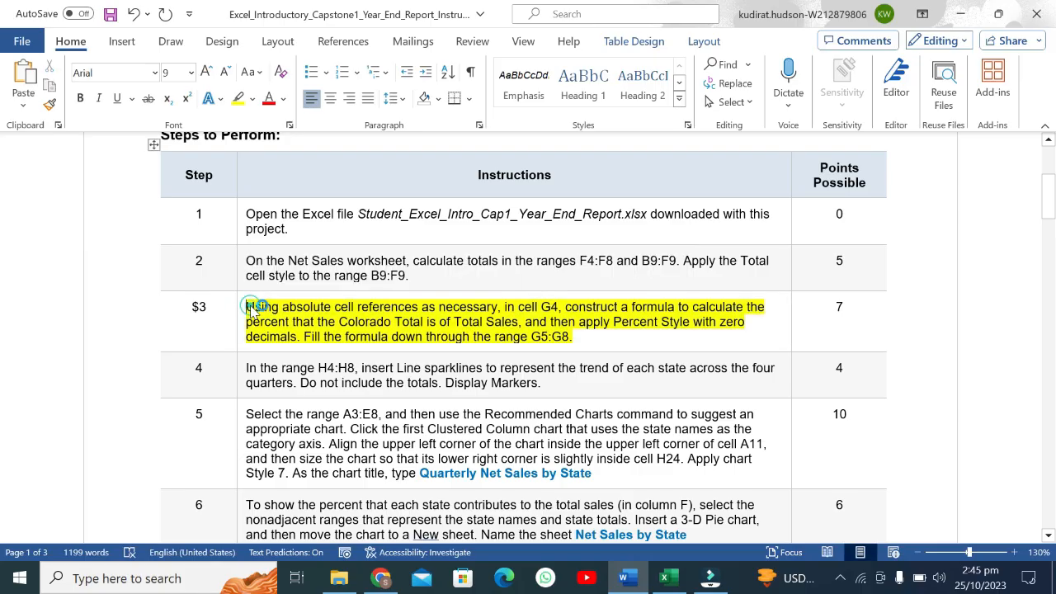
left_click_drag(258, 307, 357, 308)
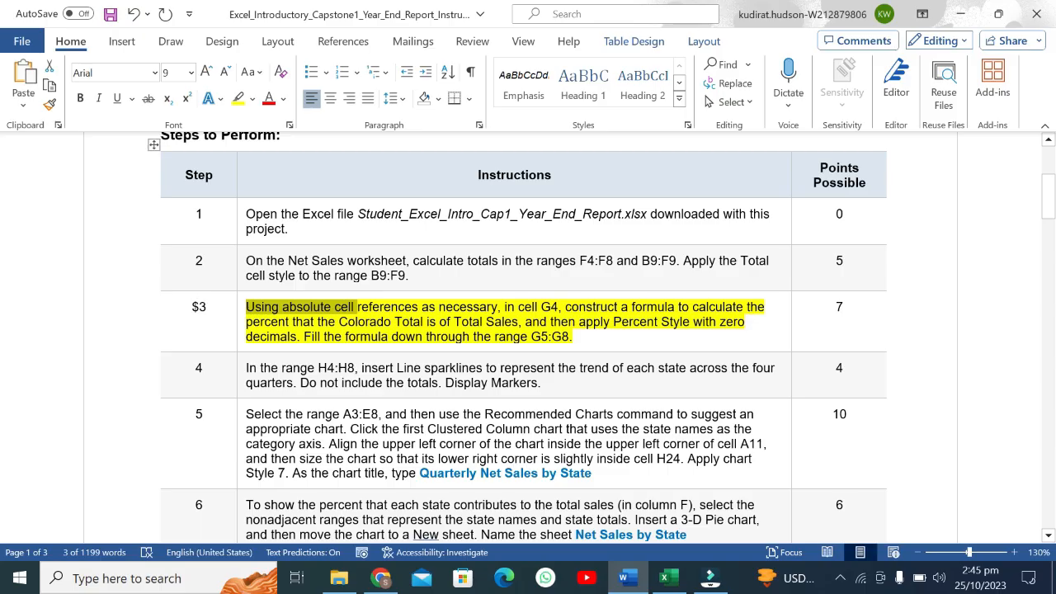
left_click_drag(193, 307, 199, 307)
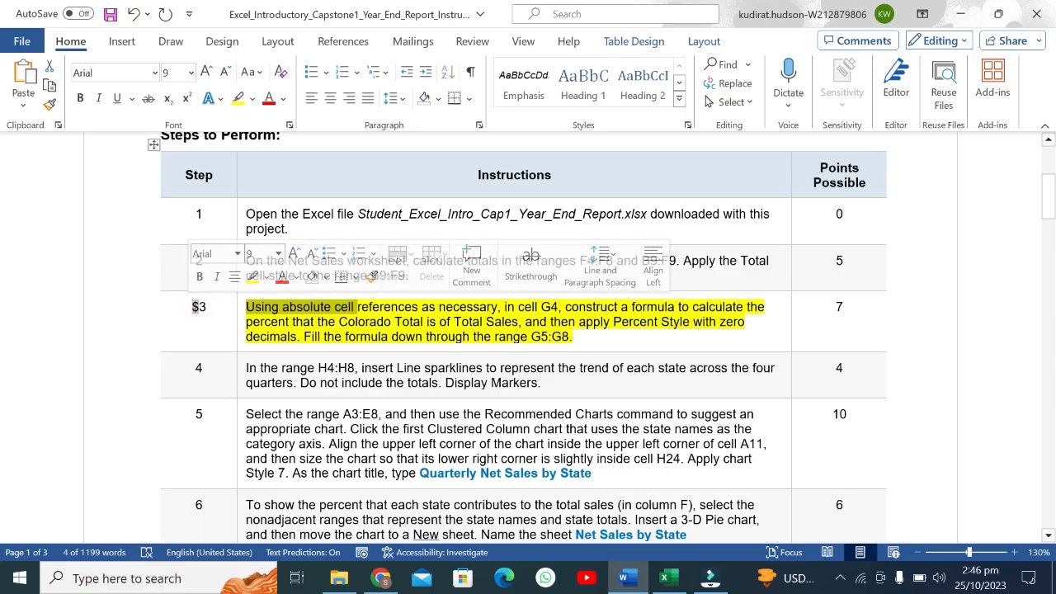
left_click_drag(446, 307, 285, 307)
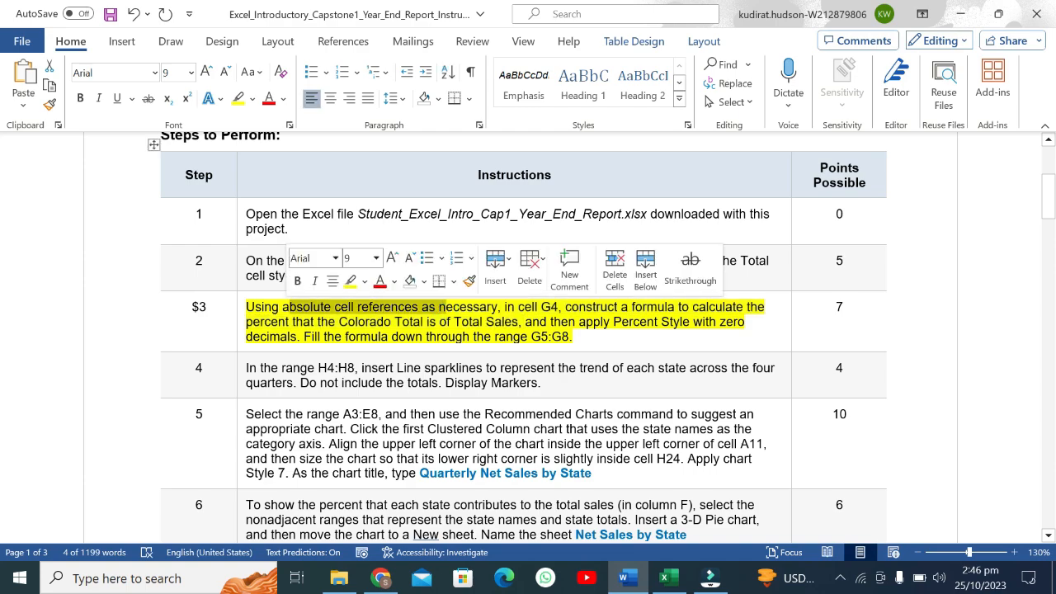
left_click_drag(518, 307, 559, 336)
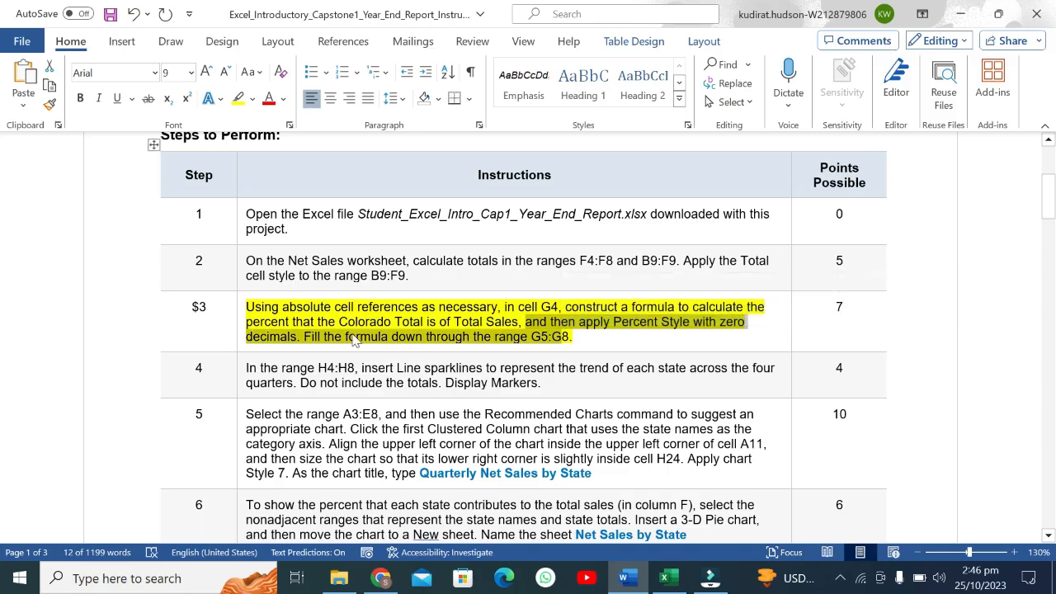
Try bolding the phrase "percent that the Colorado Total" in the step 3 instructions
left_click_drag(246, 322, 422, 323)
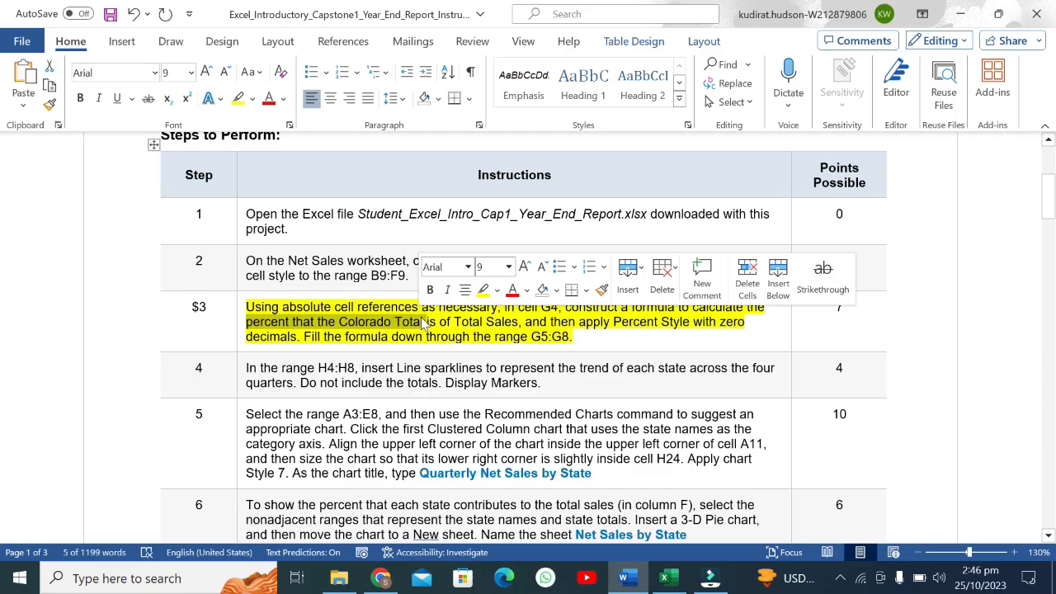
left_click(430, 289)
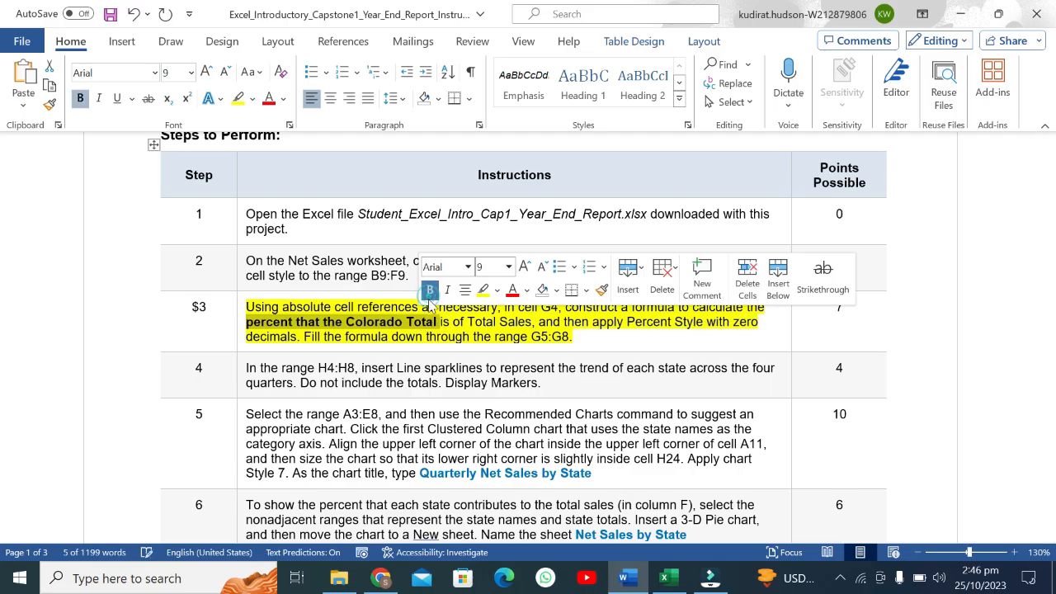
left_click(337, 328)
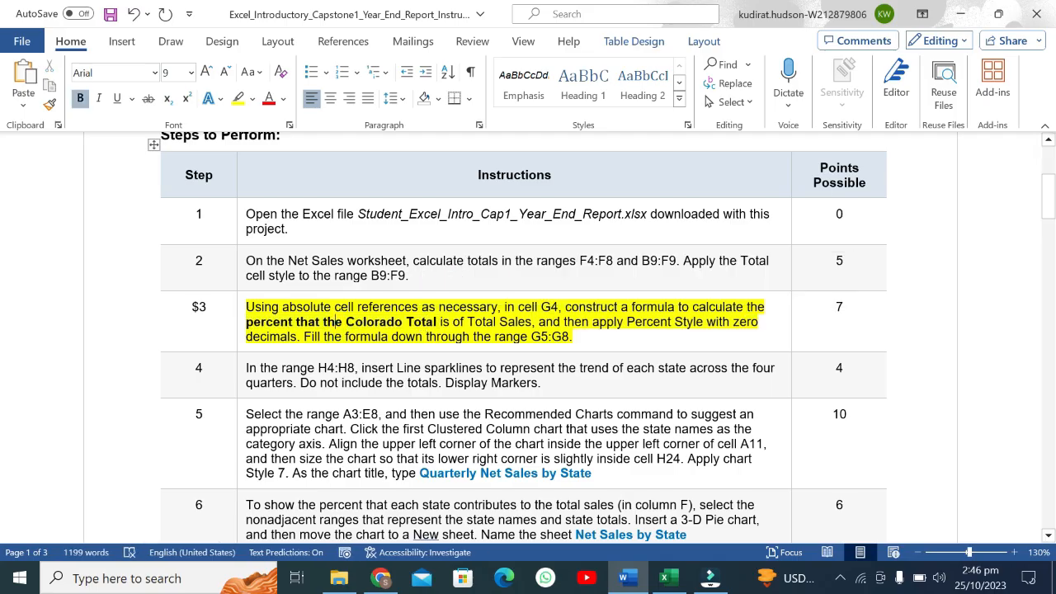
double_click(268, 323)
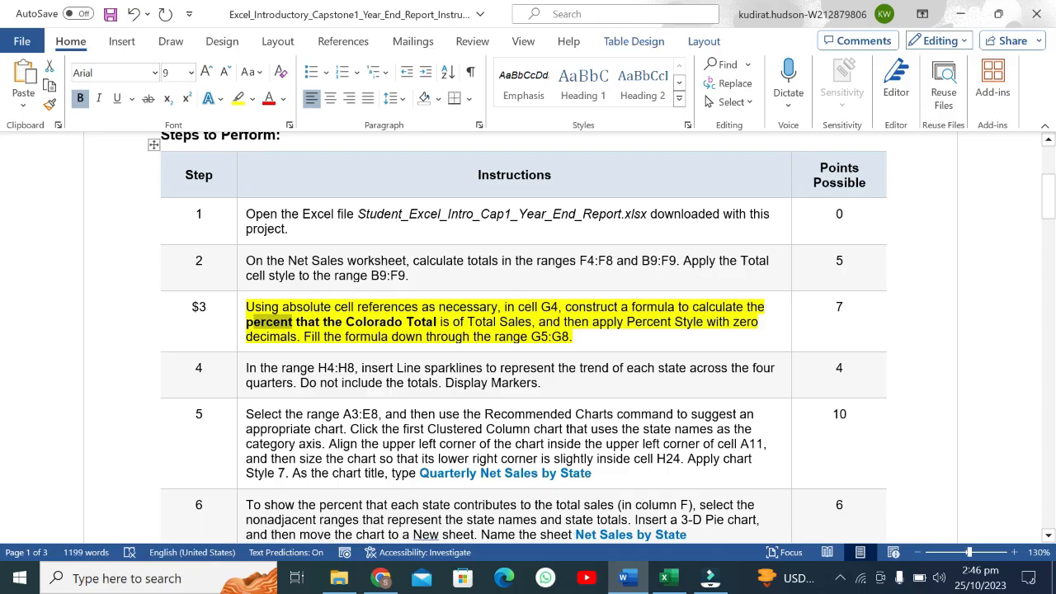
left_click_drag(351, 322, 416, 322)
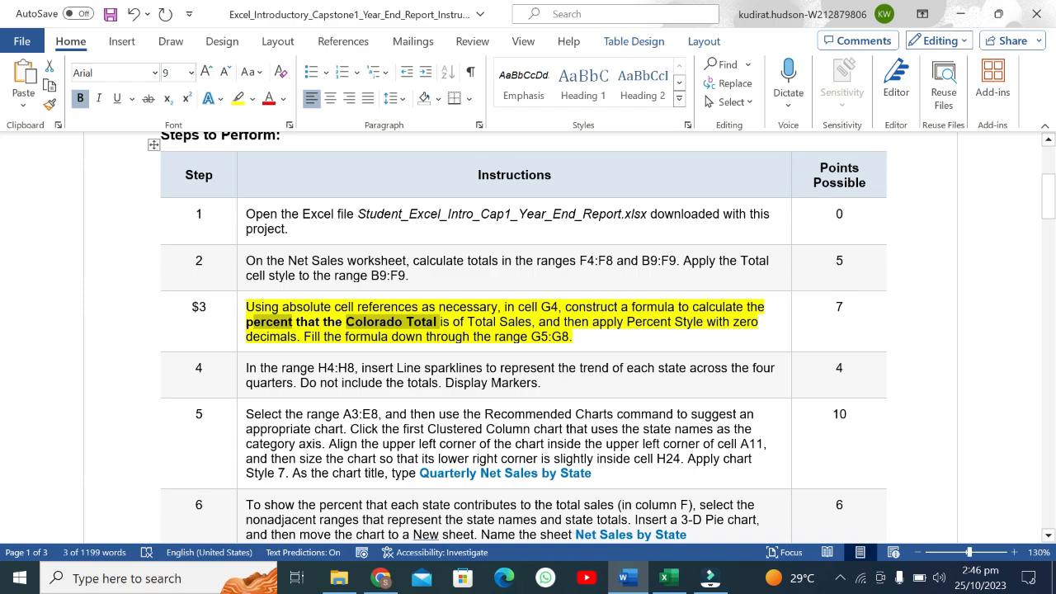
Switch to Excel and enter the formula =F4/$F$9 in cell G4 of the Net Sales worksheet
key("alt+Tab")
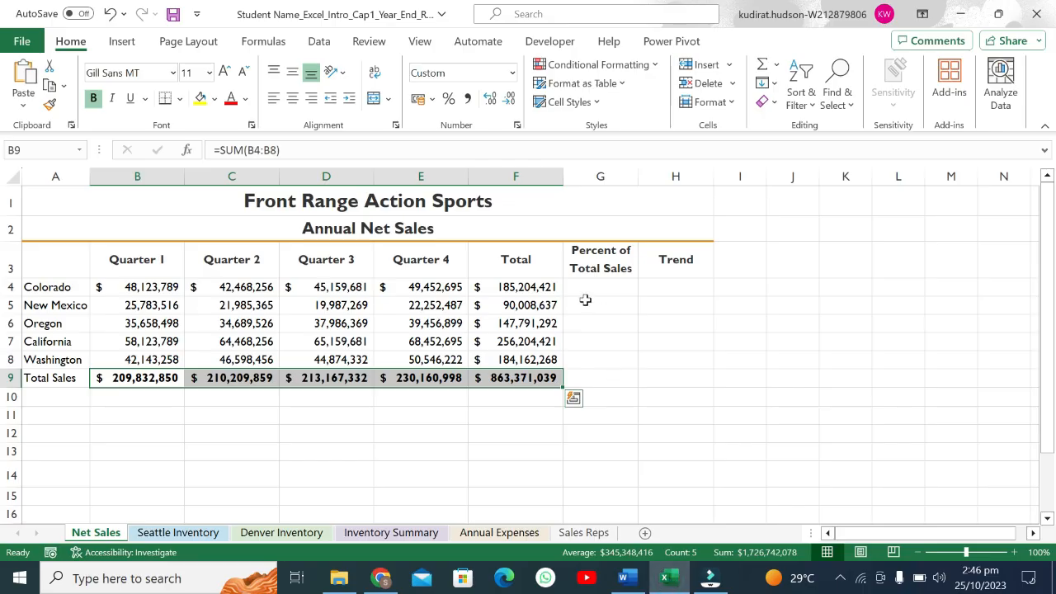
left_click(585, 286)
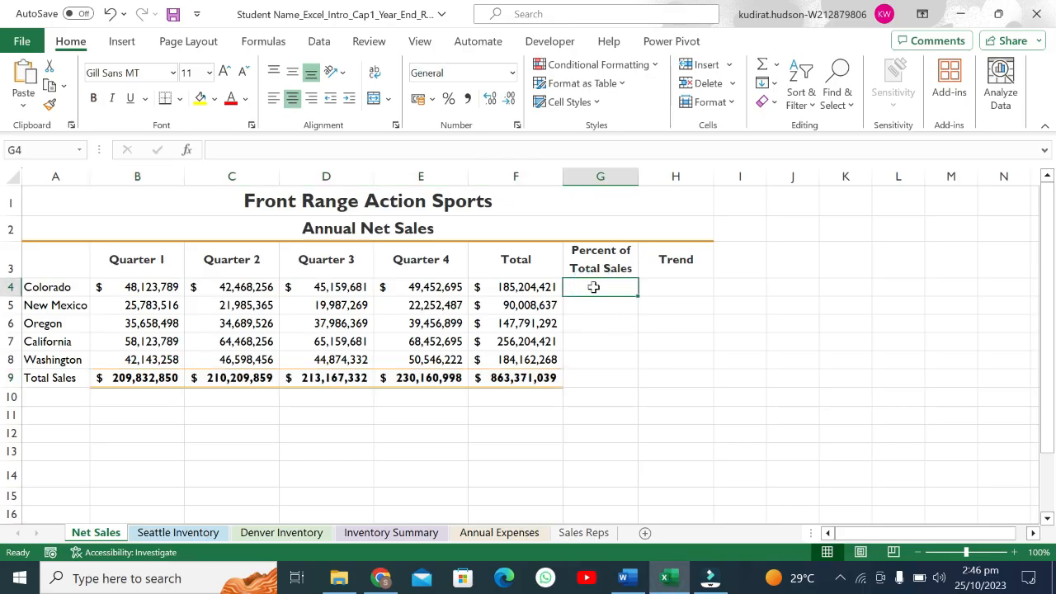
type("=")
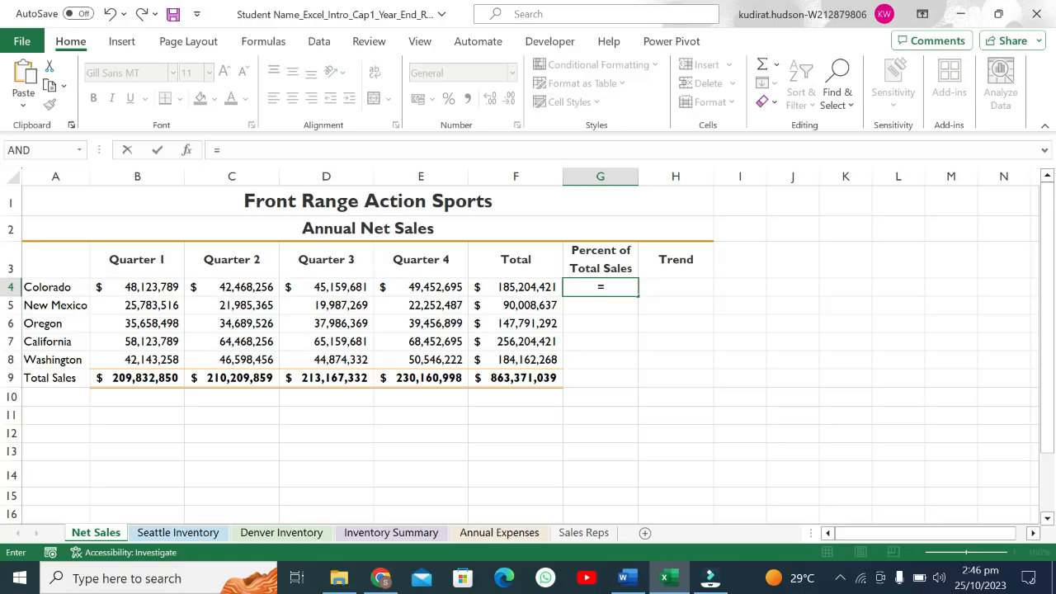
left_click(537, 286)
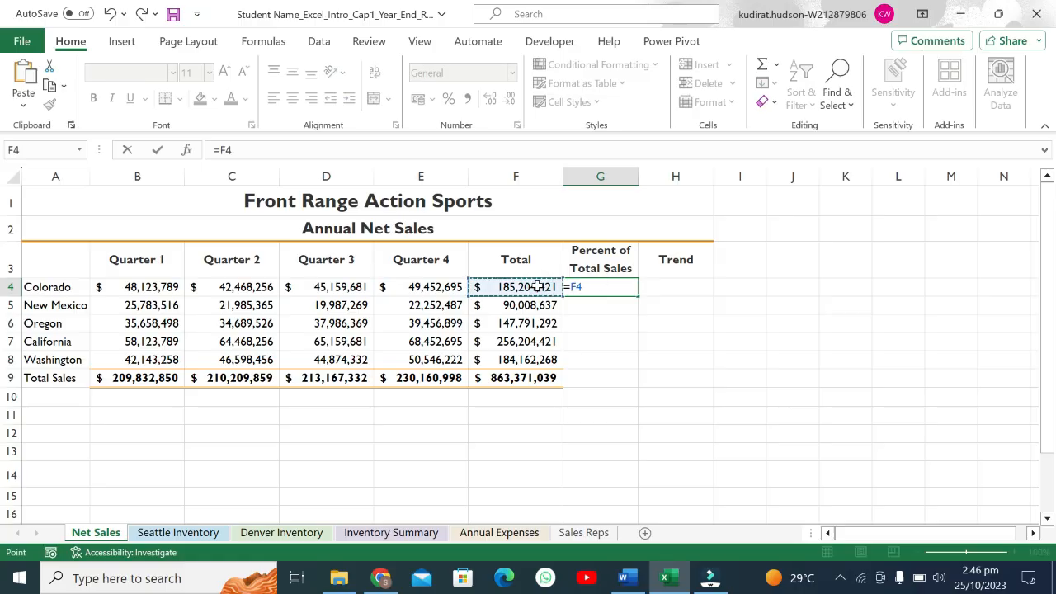
type("/")
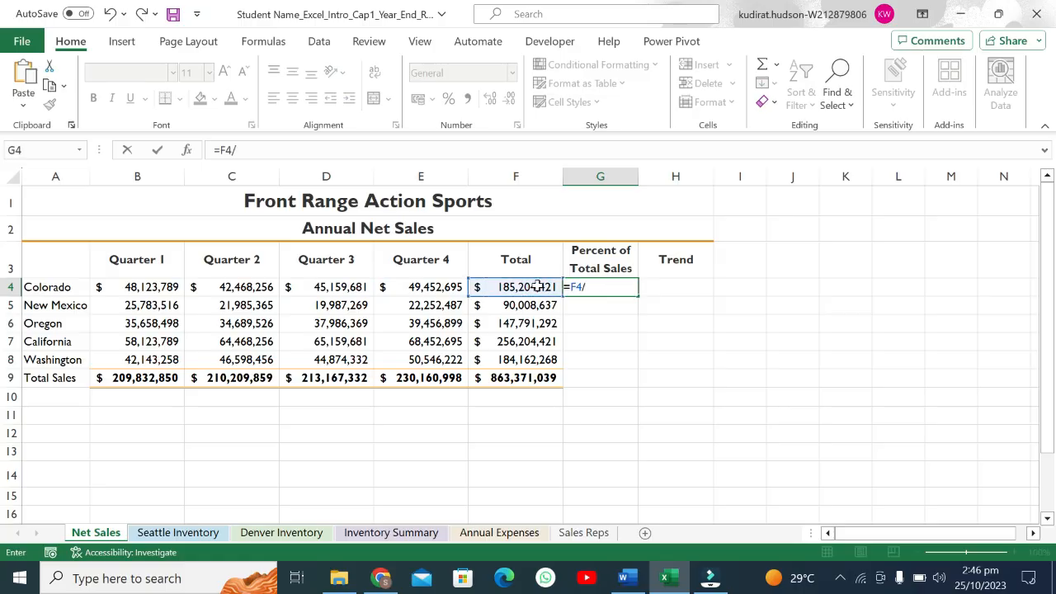
left_click(544, 379)
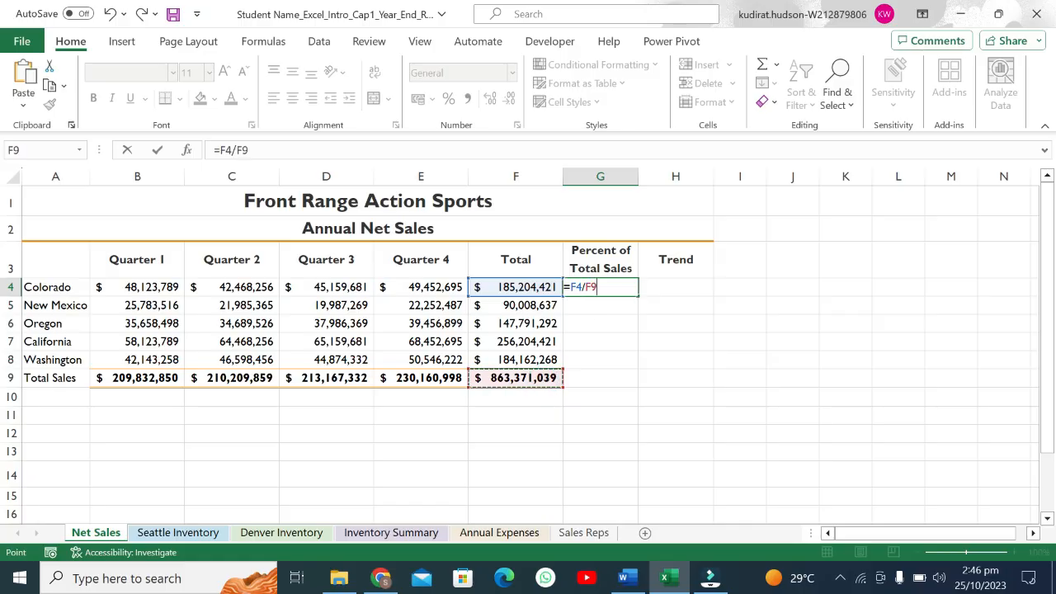
key("F2")
key("F4")
key("Return")
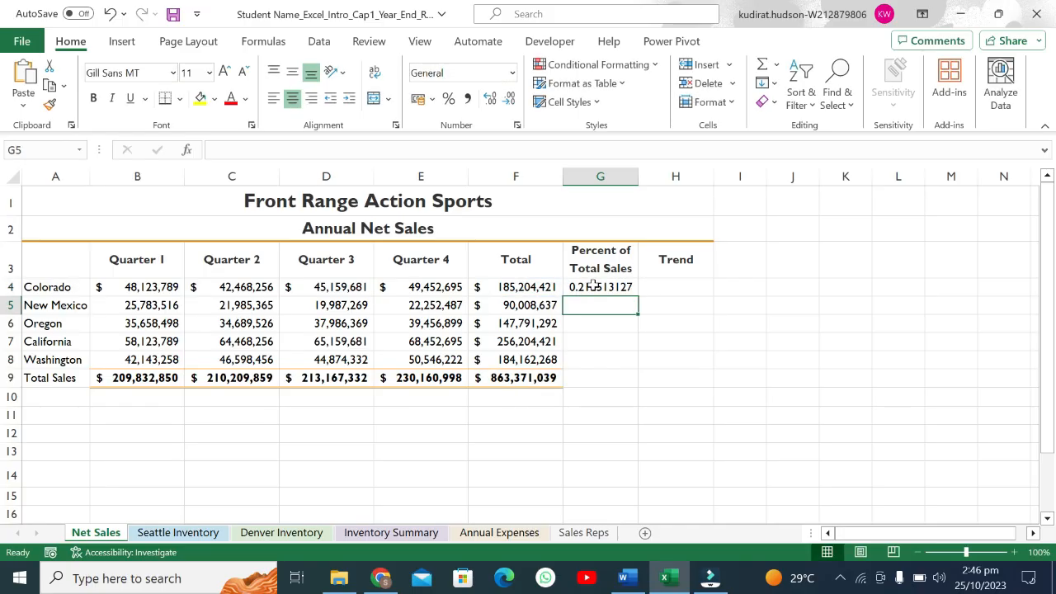
Apply Percent Style with zero decimals to G4 and fill its formula down through G8
left_click(607, 288)
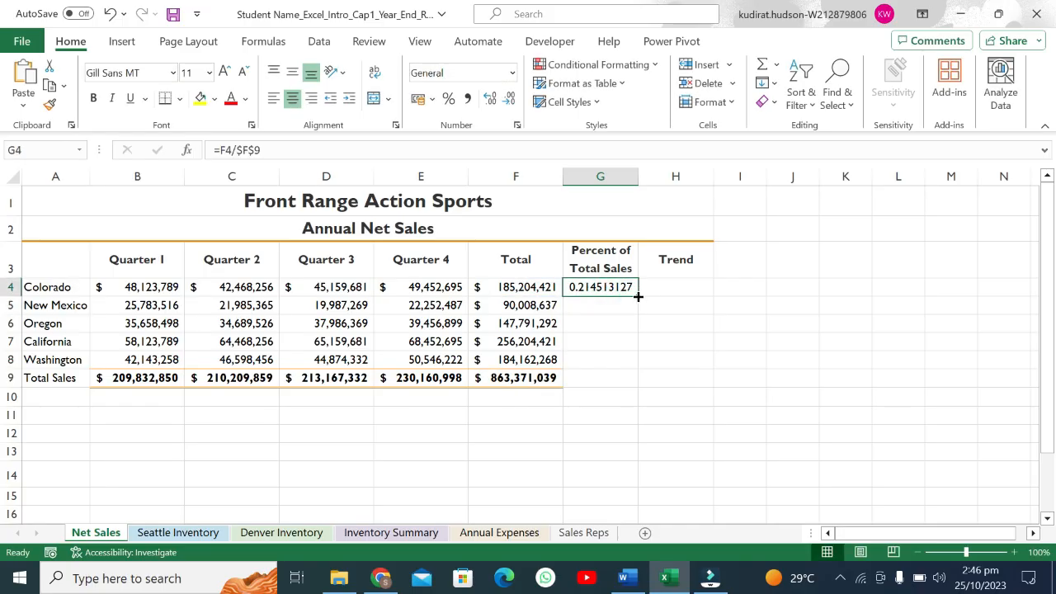
left_click(448, 98)
left_click_drag(637, 295, 644, 373)
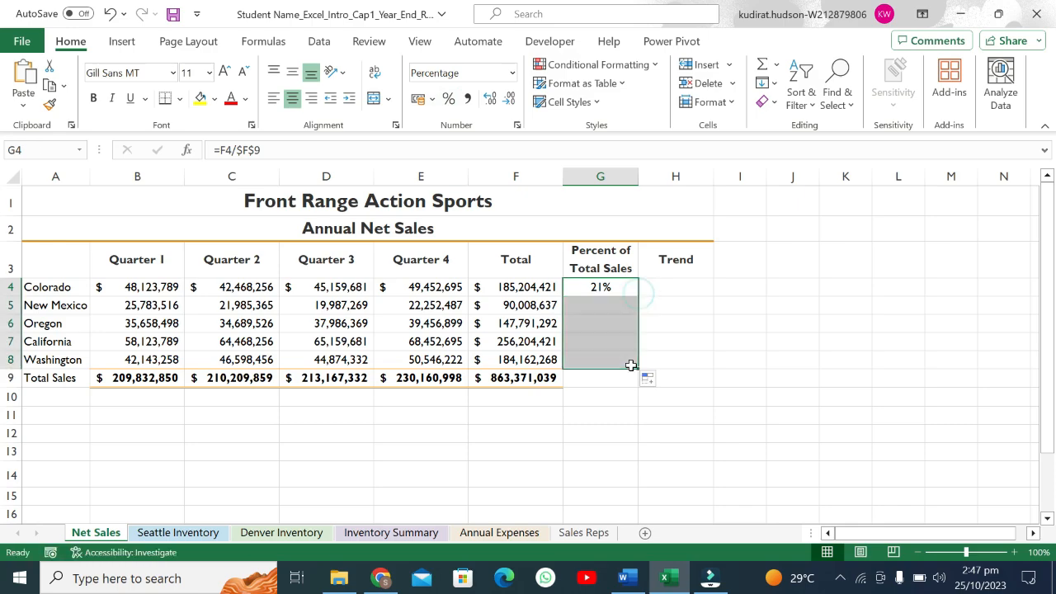
Review the formula in G4, then switch to Word and check step 3's Percent Style and fill requirements
left_click(619, 290)
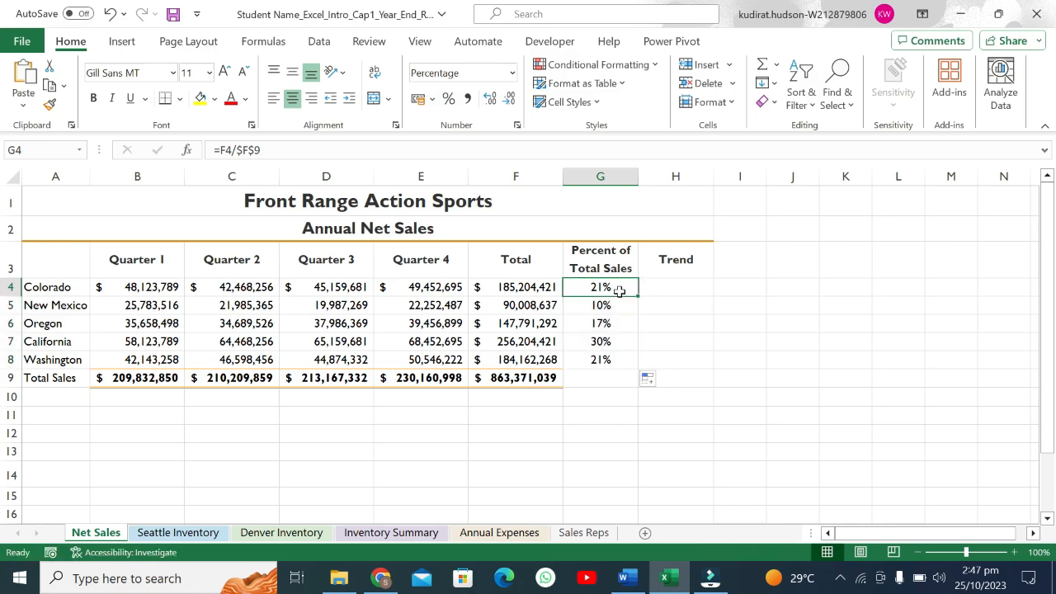
left_click(232, 149)
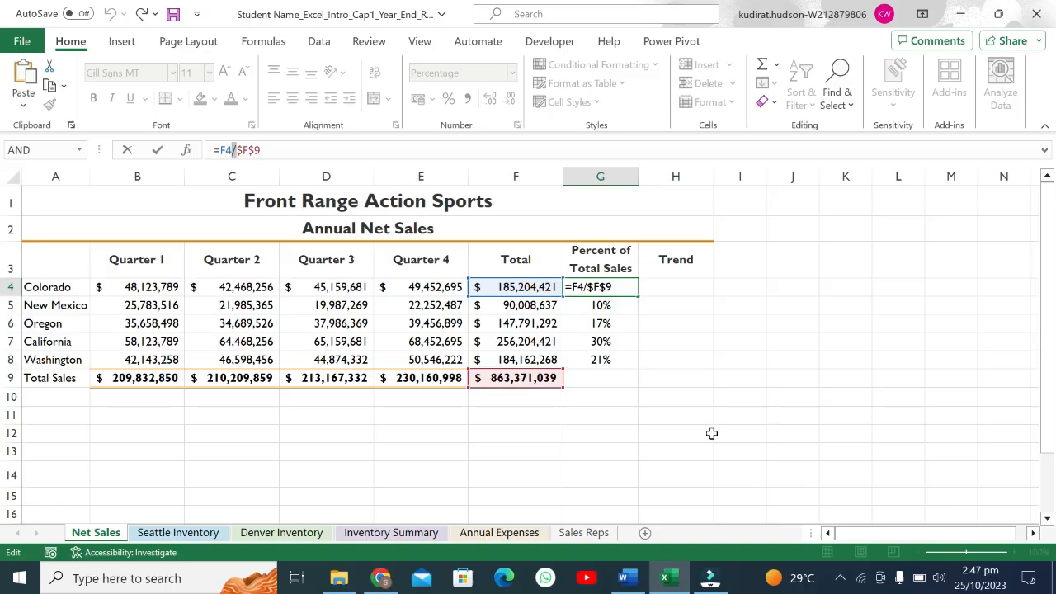
key("Return")
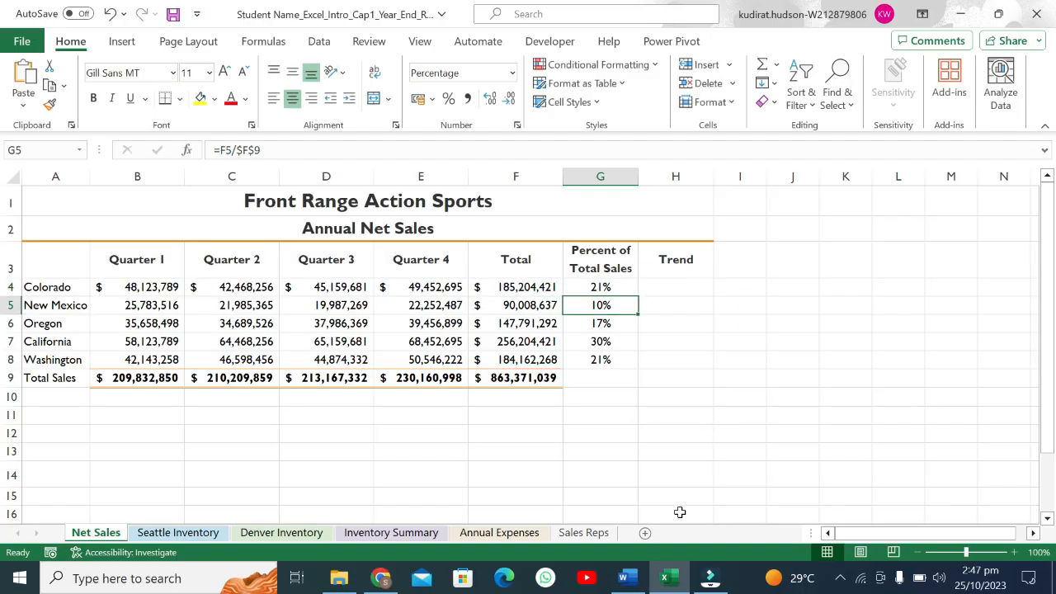
left_click(625, 579)
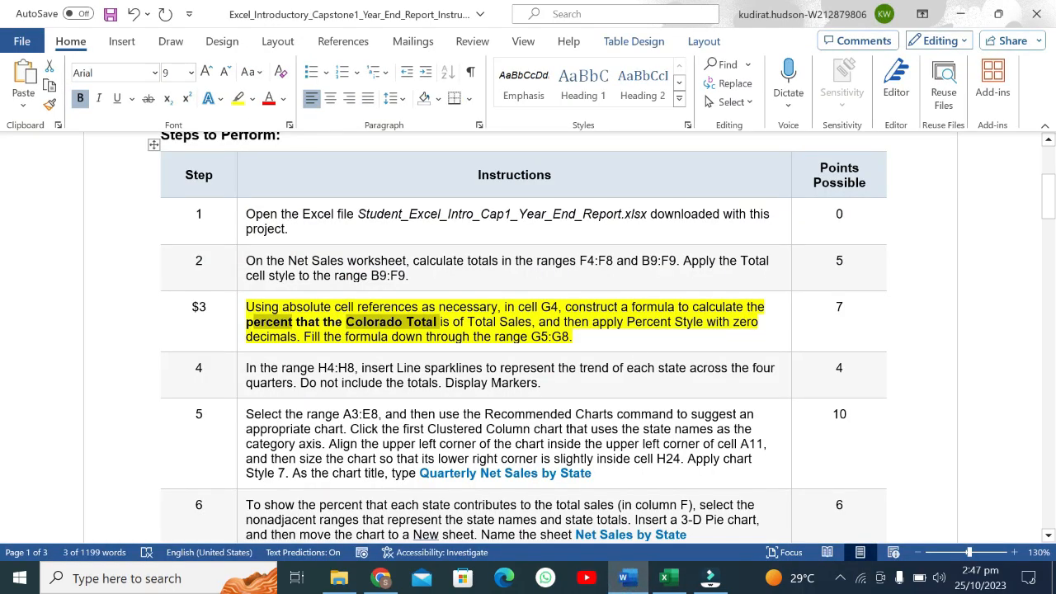
left_click_drag(564, 322, 759, 322)
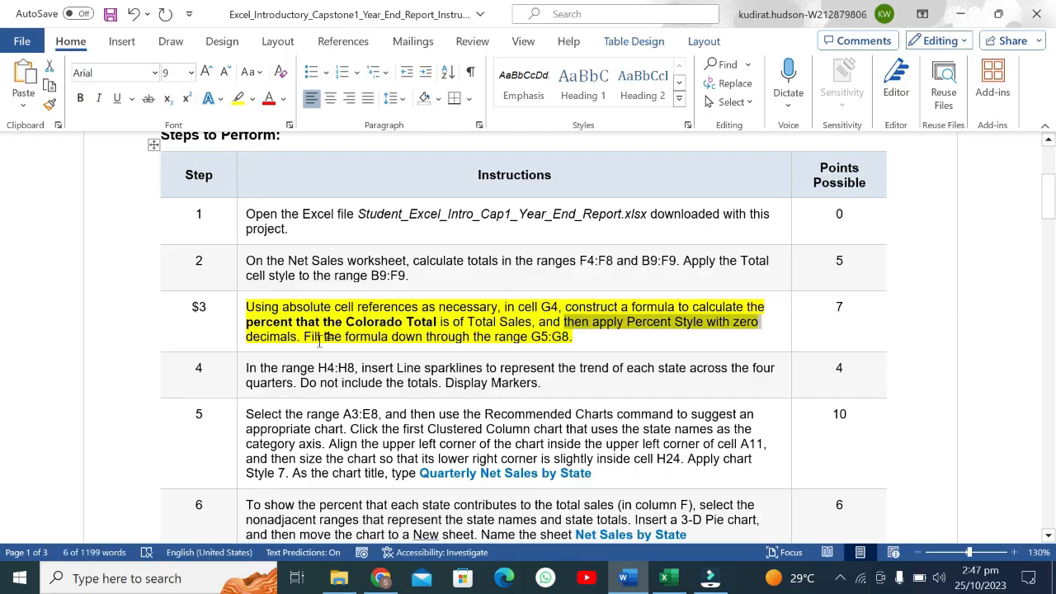
left_click_drag(305, 337, 573, 336)
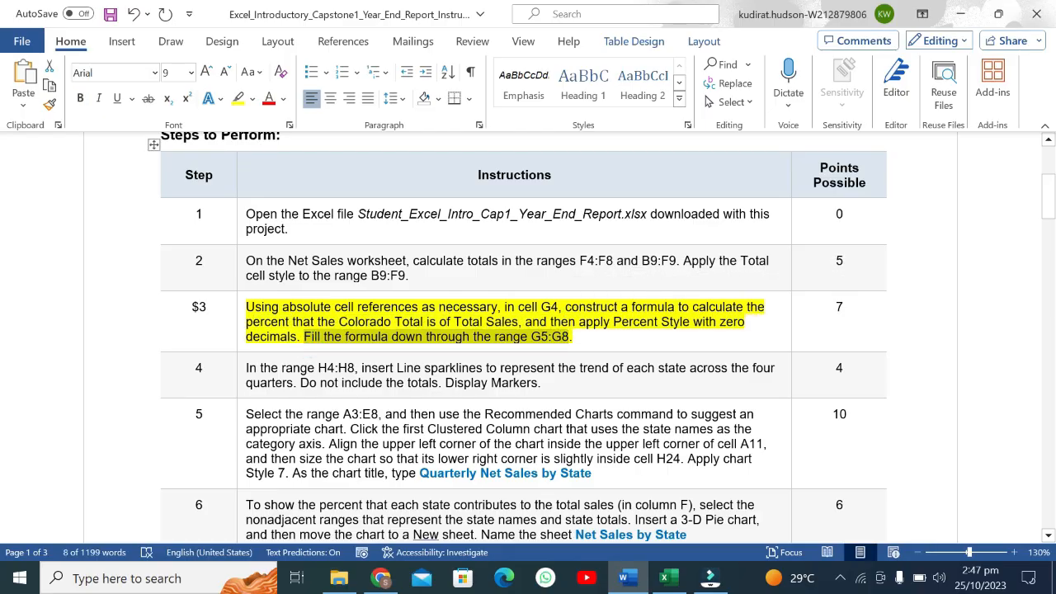
Undo the bold text, the "$" before step number 3 and the yellow highlighting on the step 3 instructions
key("ctrl+z")
type("z")
key("ctrl+z")
key("ctrl+z")
key("ctrl+z")
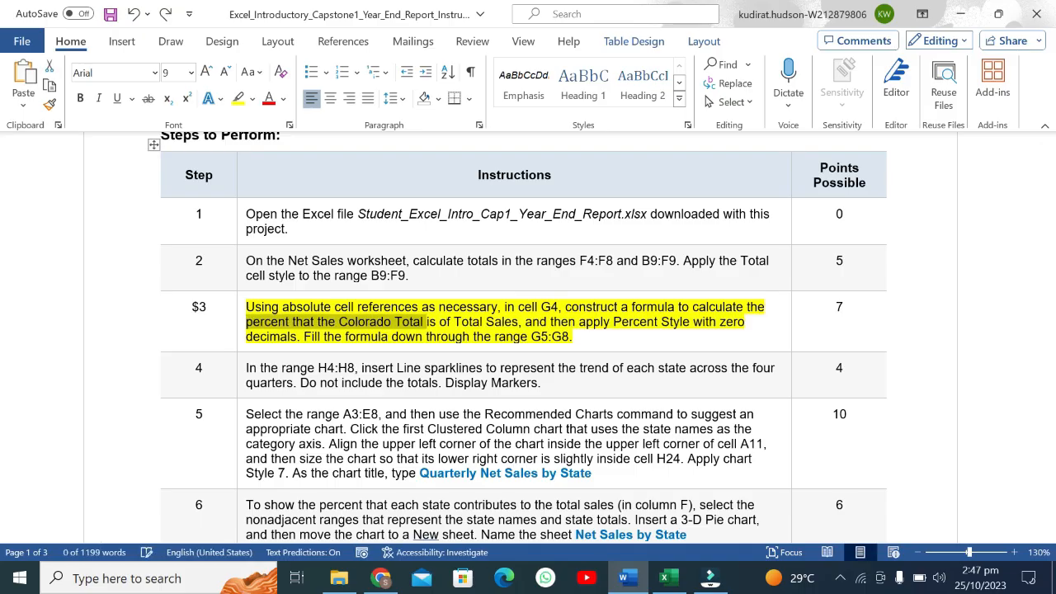
left_click(357, 395)
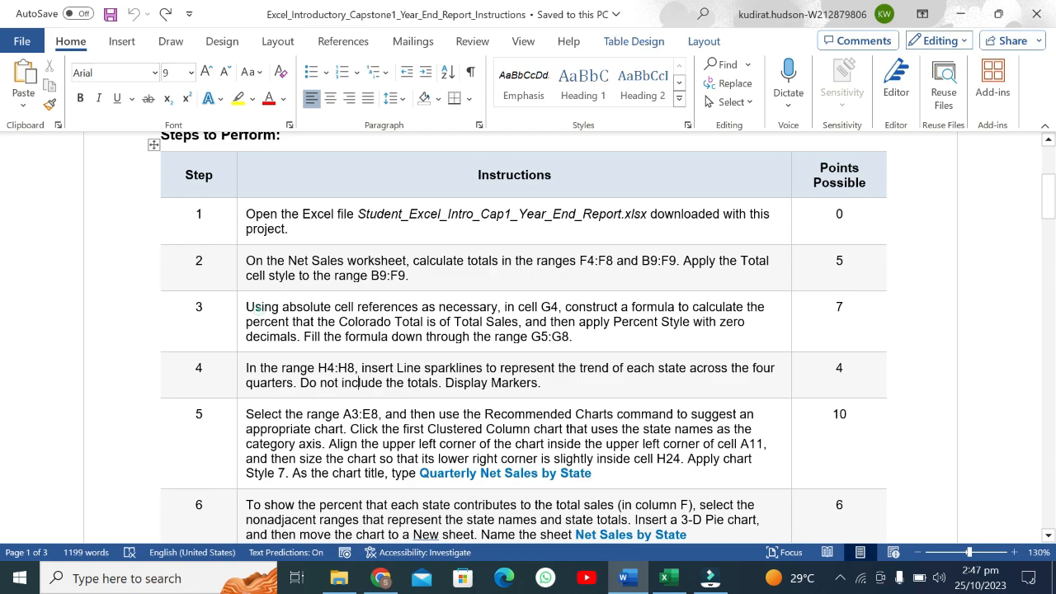
Reread the step 3 instructions and try highlighting them in yellow
left_click_drag(257, 308, 438, 323)
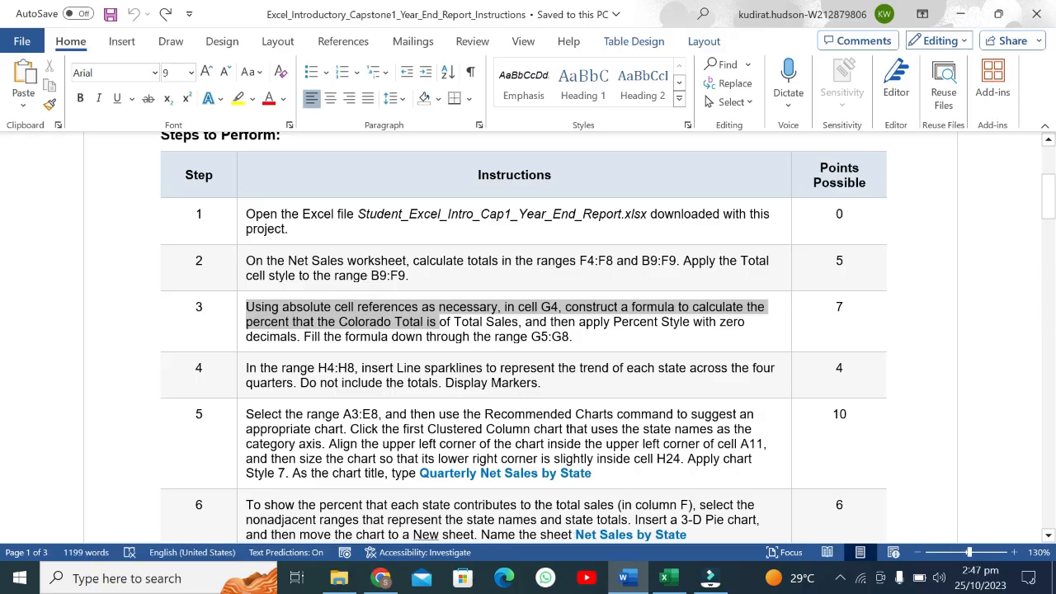
left_click_drag(437, 322, 471, 337)
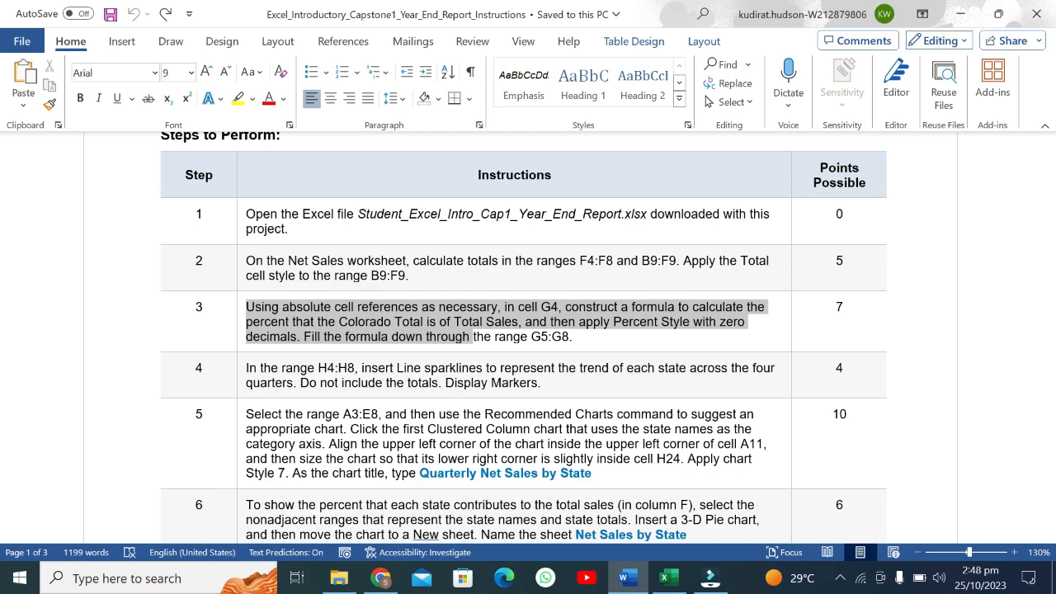
left_click_drag(472, 338, 570, 347)
left_click(634, 319)
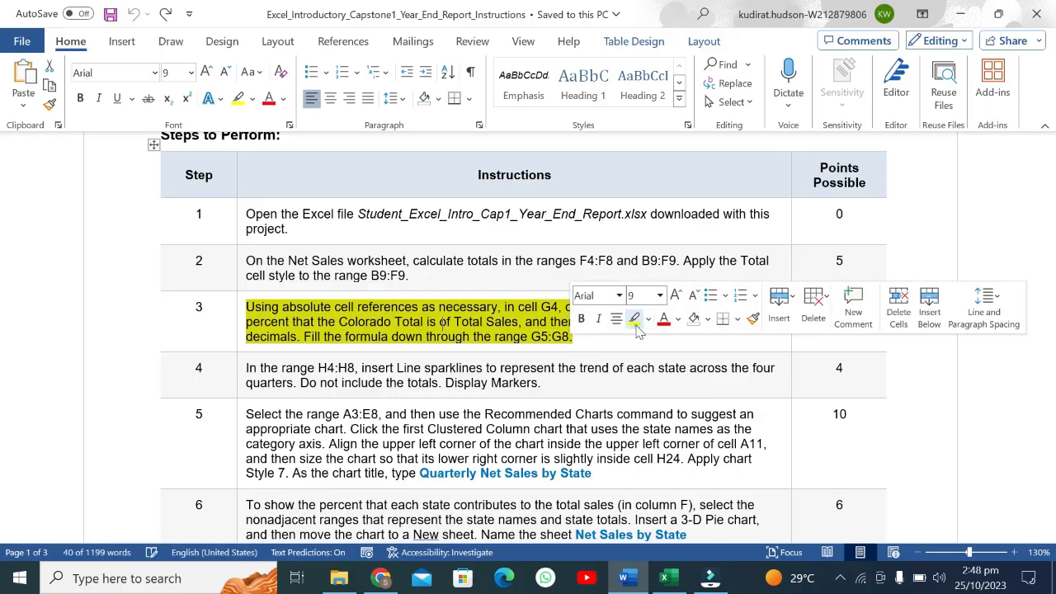
left_click(287, 302)
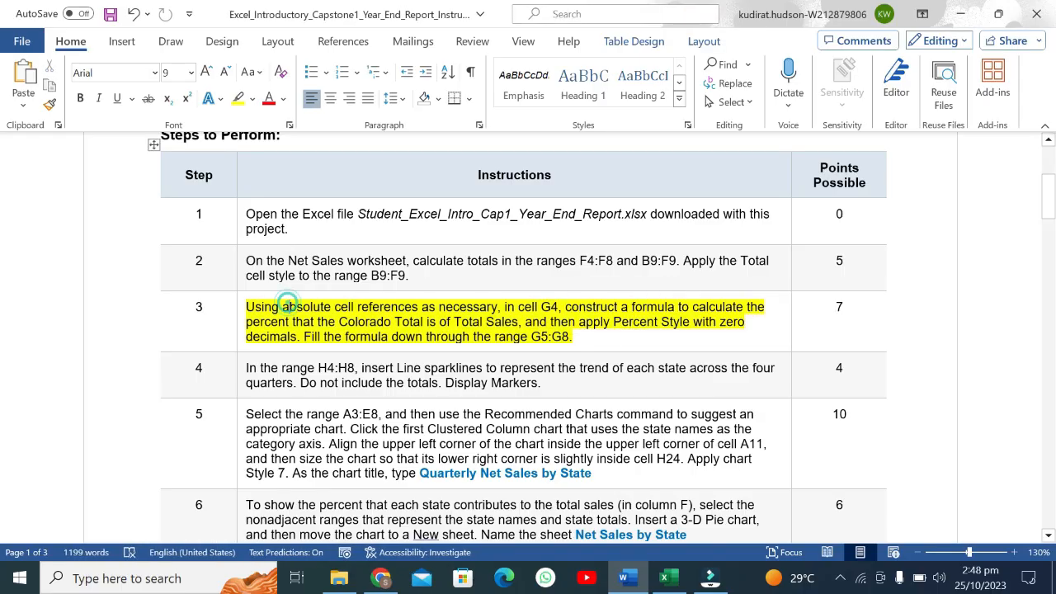
left_click_drag(247, 307, 464, 315)
left_click(463, 319)
key("ctrl+z")
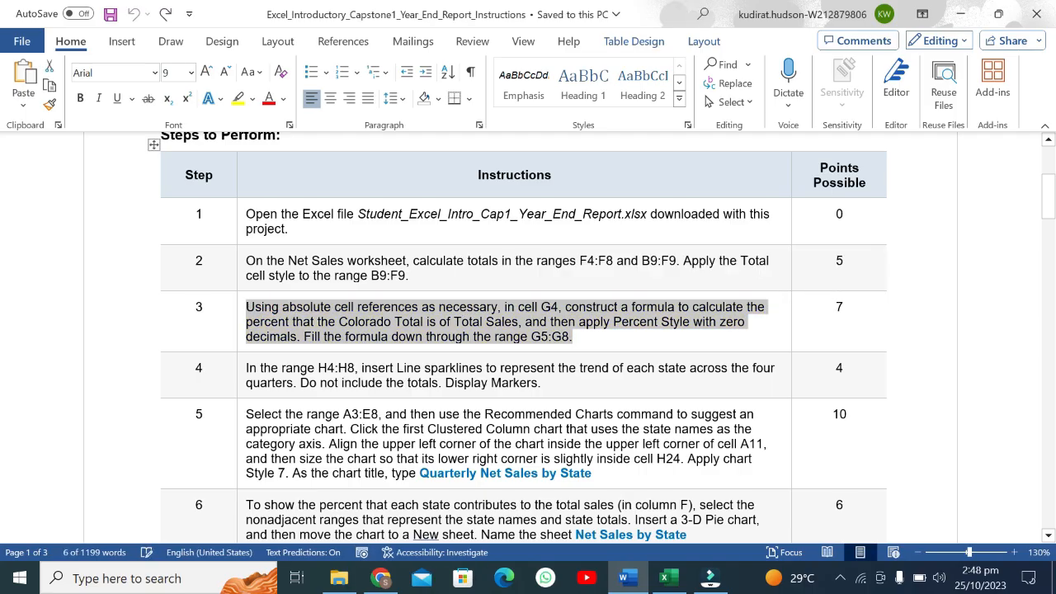
Highlight the step 4 instructions in yellow from "the range H4:H8" through "Display Markers."
left_click(340, 390)
left_click_drag(260, 369, 542, 392)
left_click(604, 361)
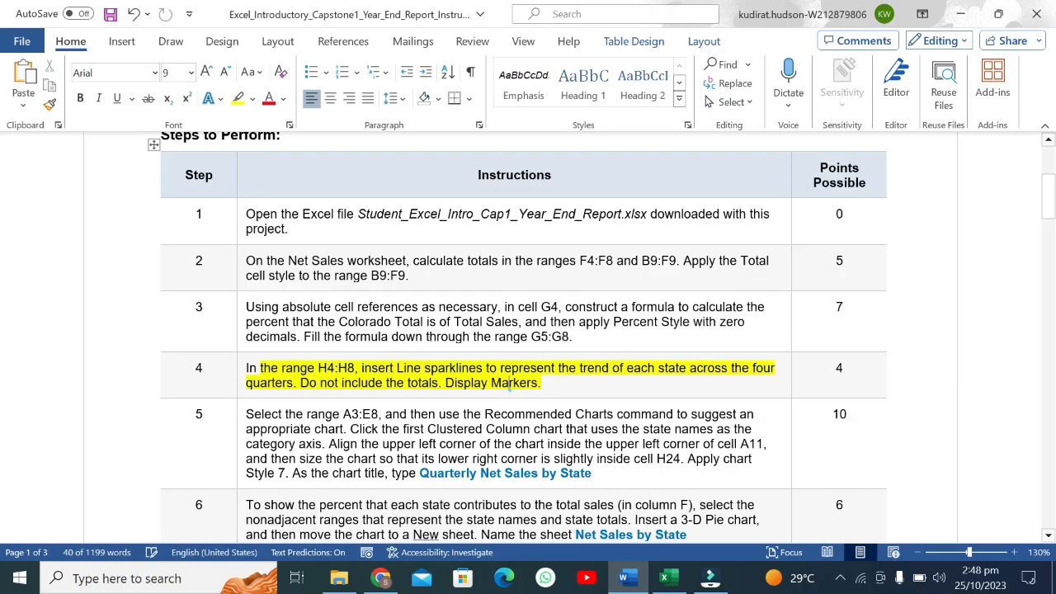
left_click(510, 394)
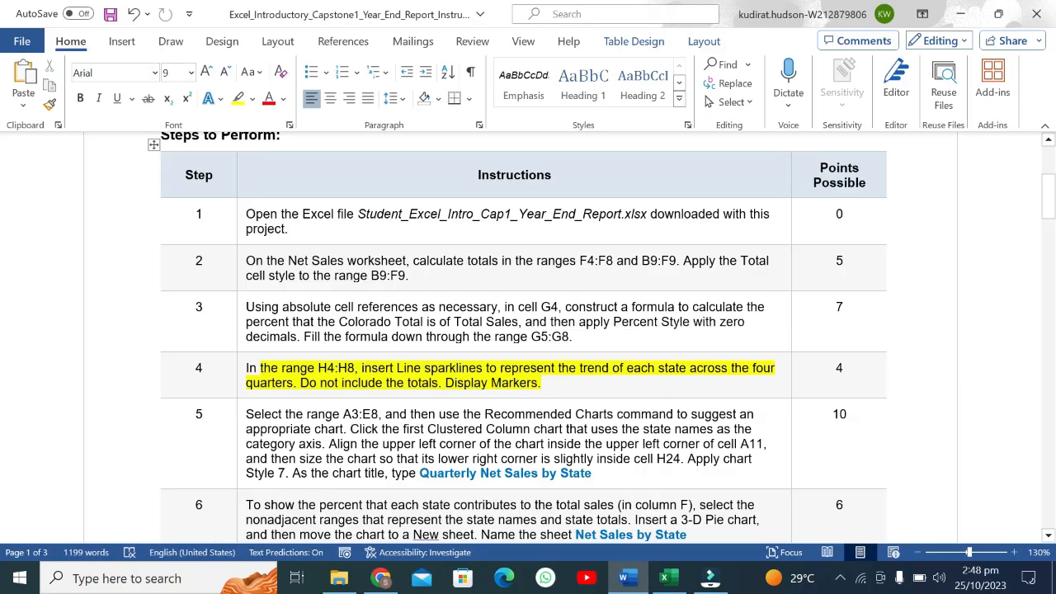
Reread the step 4 instructions on the H4:H8 range, excluding totals and displaying Markers
left_click_drag(309, 369, 355, 369)
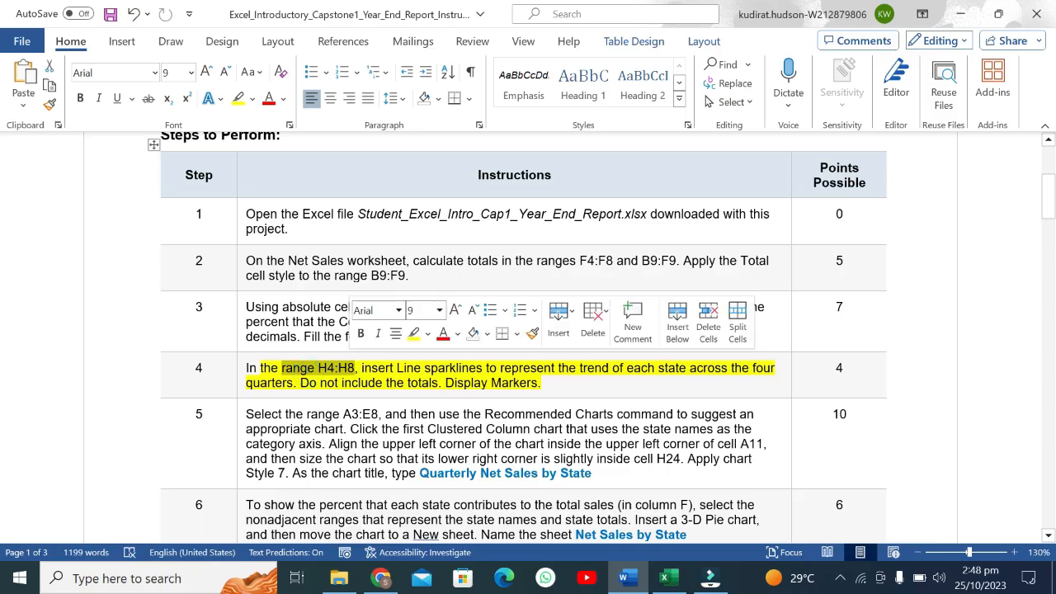
left_click_drag(419, 368, 529, 390)
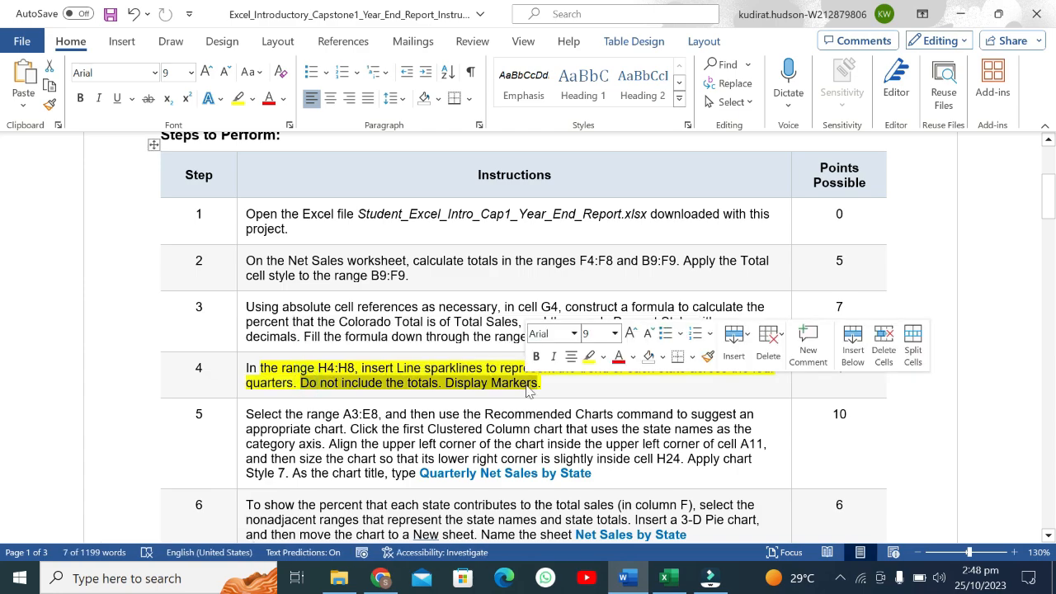
left_click(291, 371)
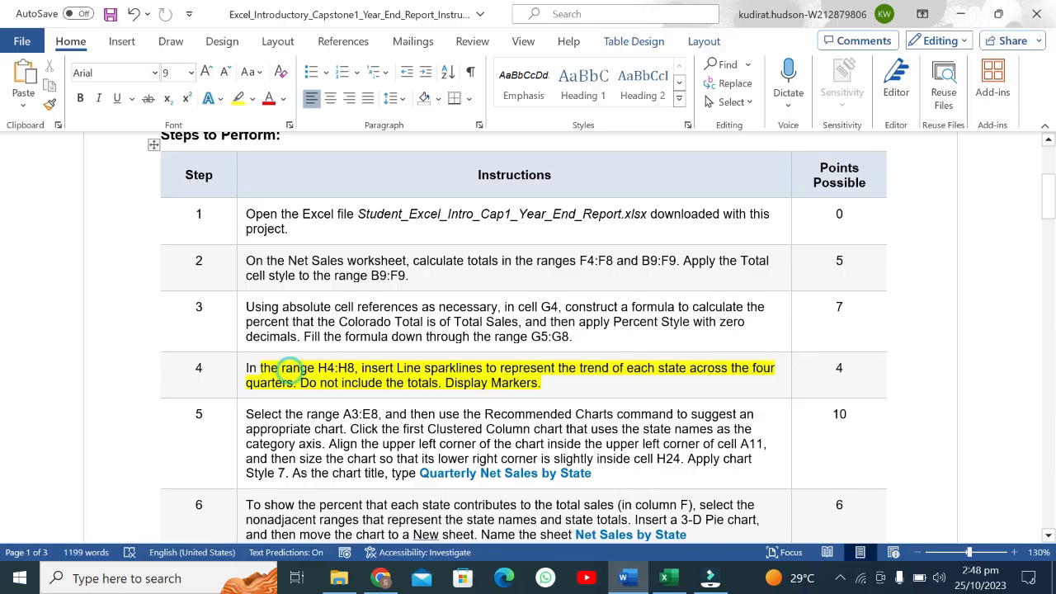
left_click_drag(321, 382, 438, 379)
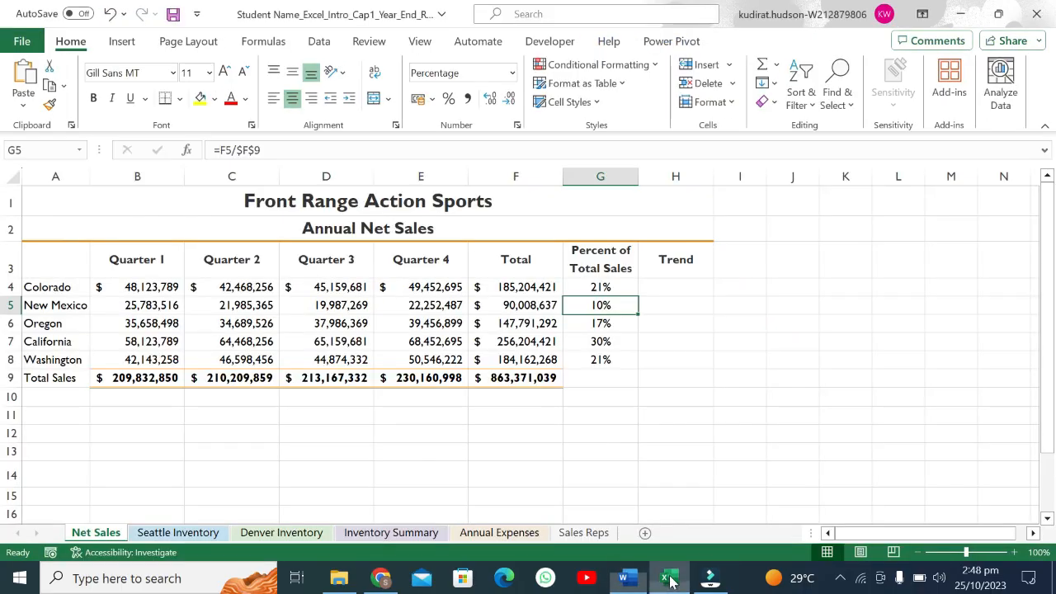
Switch to Excel and distinguish the total row and Total column from the quarterly figures in B3:E8
key("alt+Tab")
left_click_drag(123, 379, 505, 378)
left_click_drag(516, 259, 515, 360)
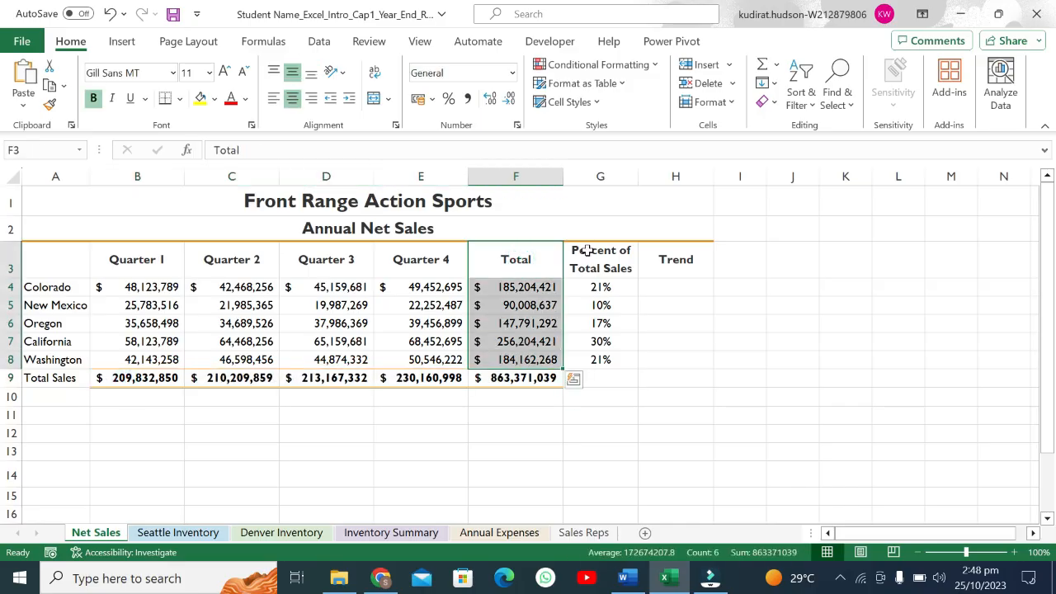
left_click(216, 294)
left_click_drag(125, 264, 465, 363)
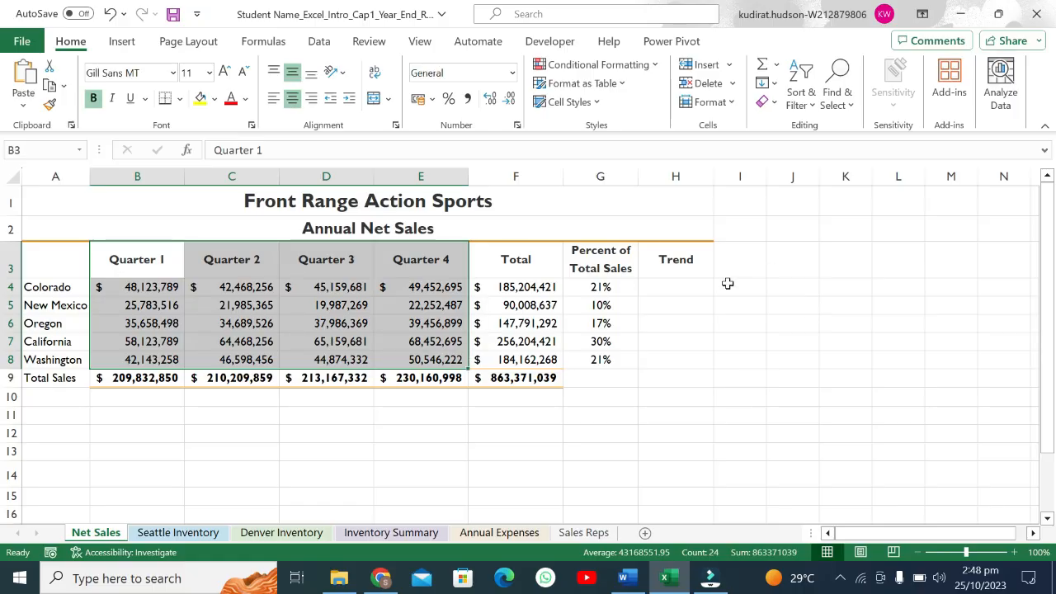
Try to insert Line sparklines in H4:H8 using the data range B3:E8
left_click(700, 289)
left_click_drag(700, 290, 699, 342)
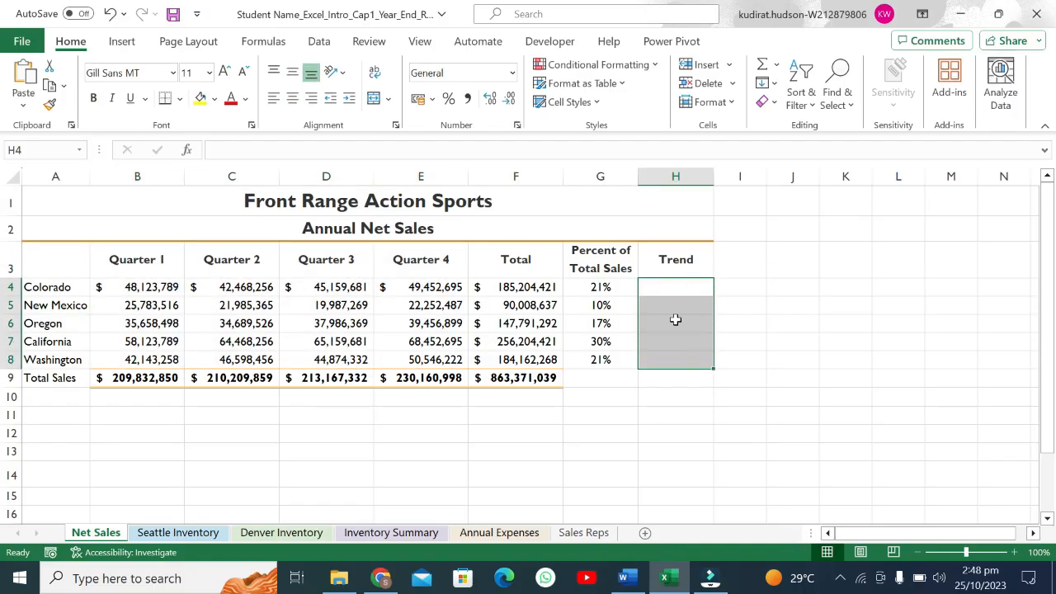
left_click(122, 41)
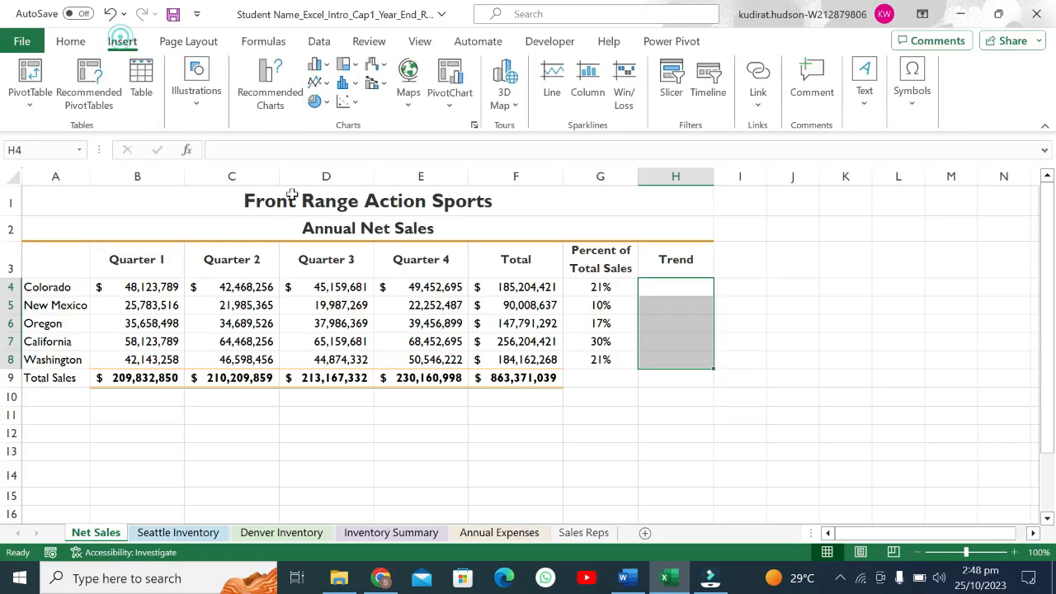
left_click(552, 78)
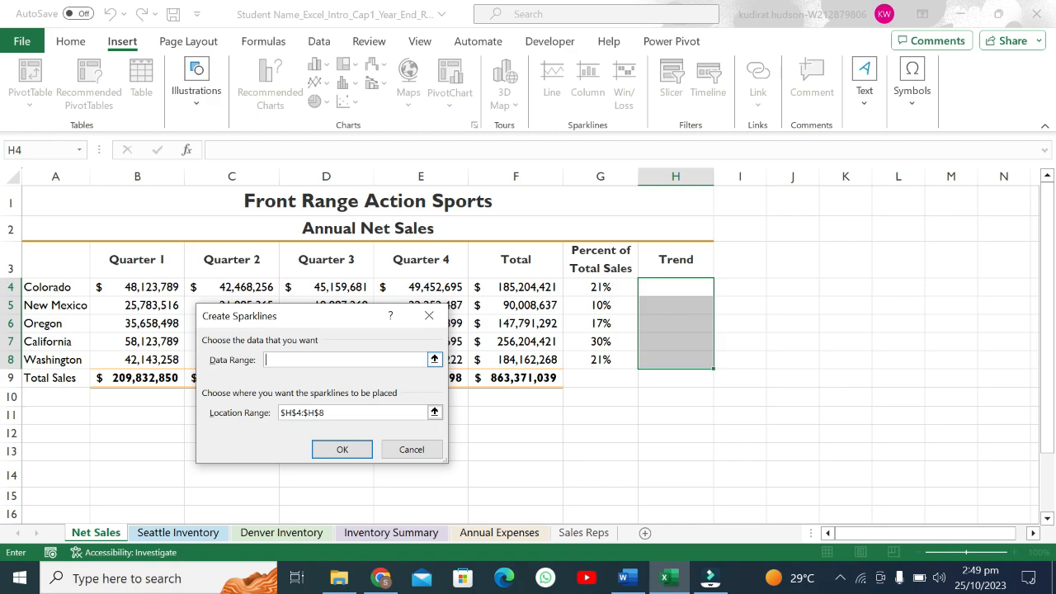
left_click(302, 364)
left_click_drag(286, 321, 275, 420)
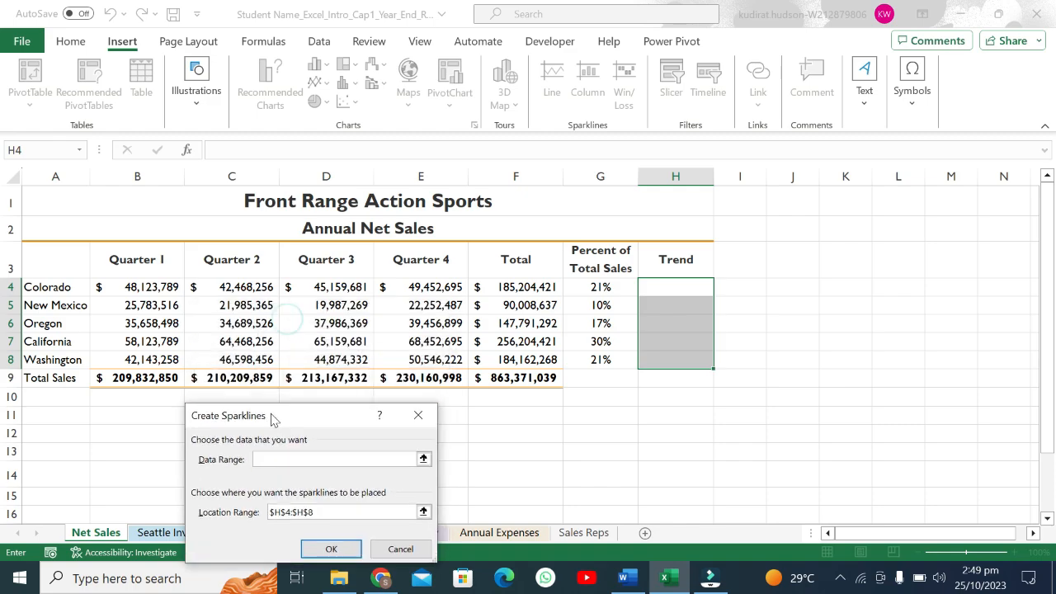
left_click_drag(143, 253, 412, 353)
left_click(333, 548)
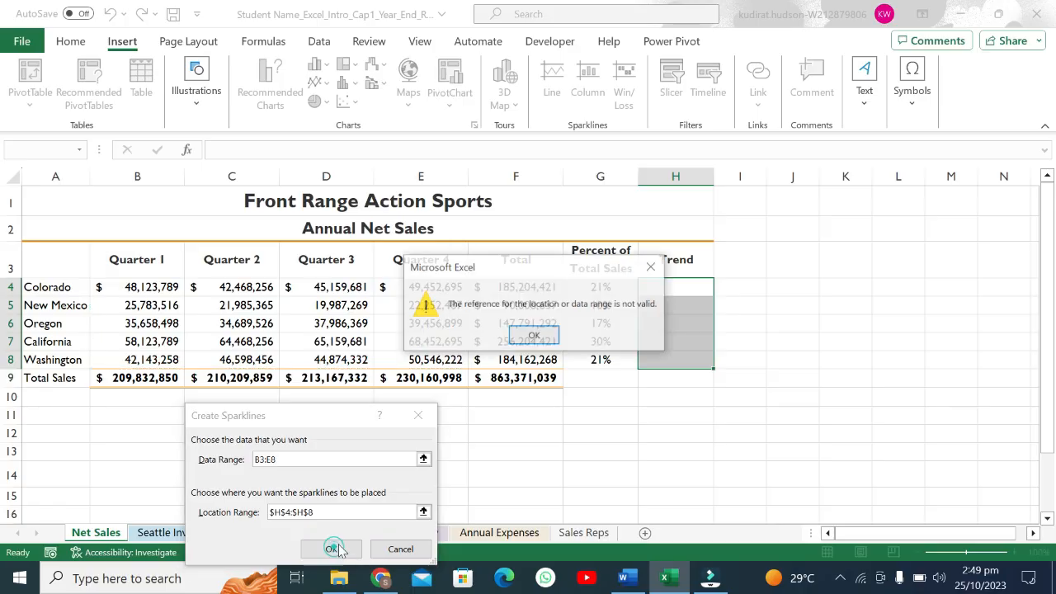
left_click(536, 335)
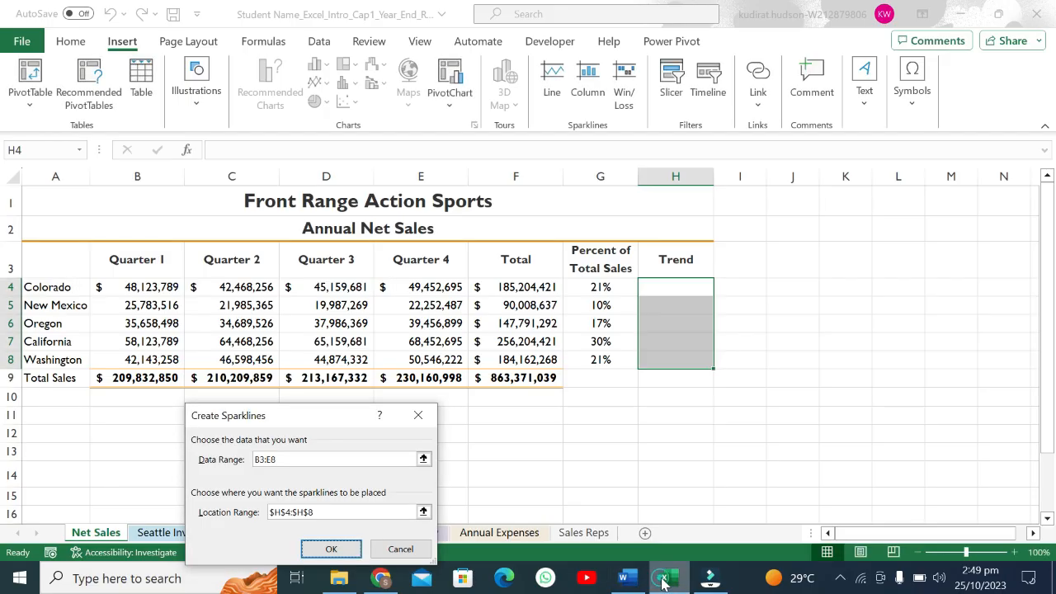
Recheck step 4 in Word, then insert the H4:H8 sparklines in Excel from data range A4:E8 and undo them
left_click(629, 579)
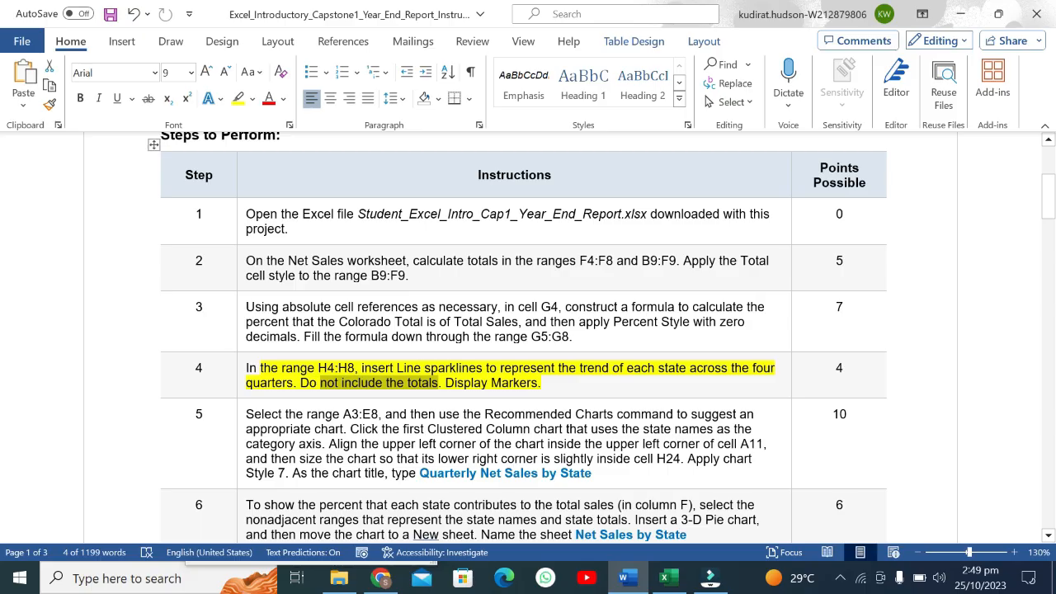
left_click(664, 579)
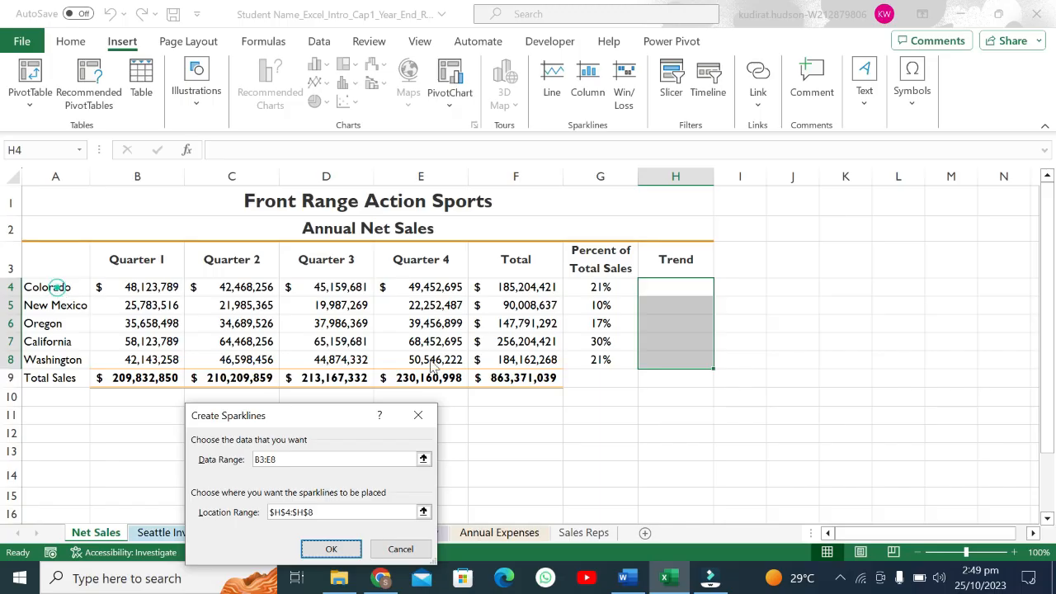
left_click(283, 459)
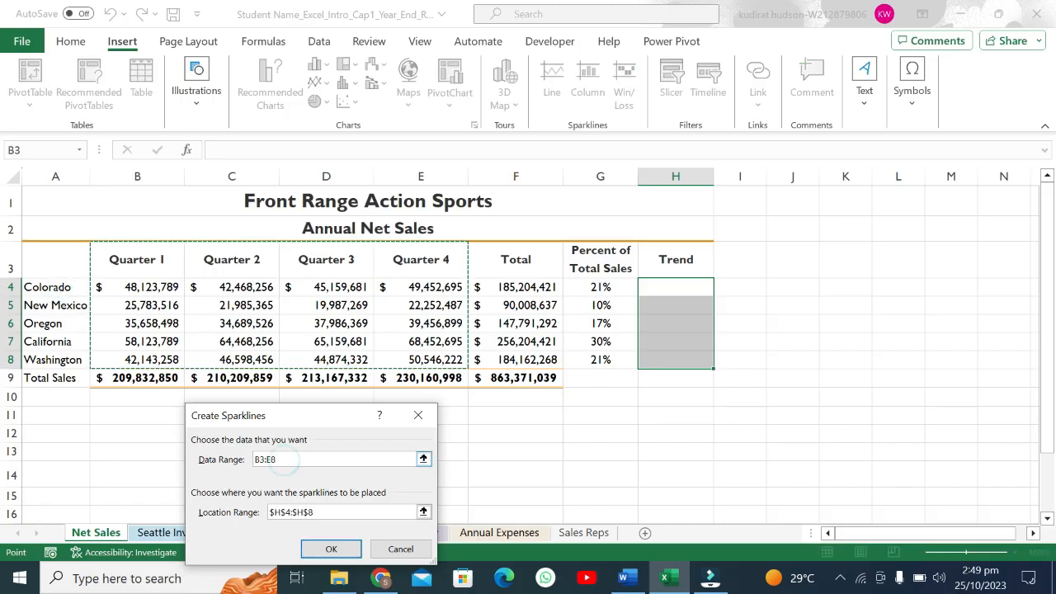
key("BackSpace")
key("BackSpace")
key("BackSpace")
key("BackSpace")
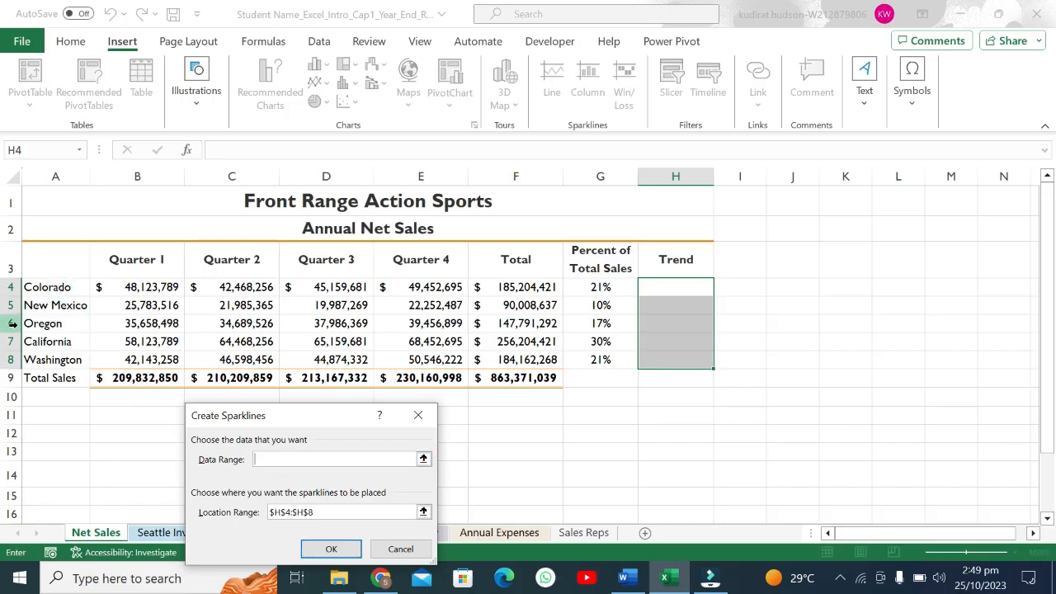
left_click_drag(51, 290, 50, 360)
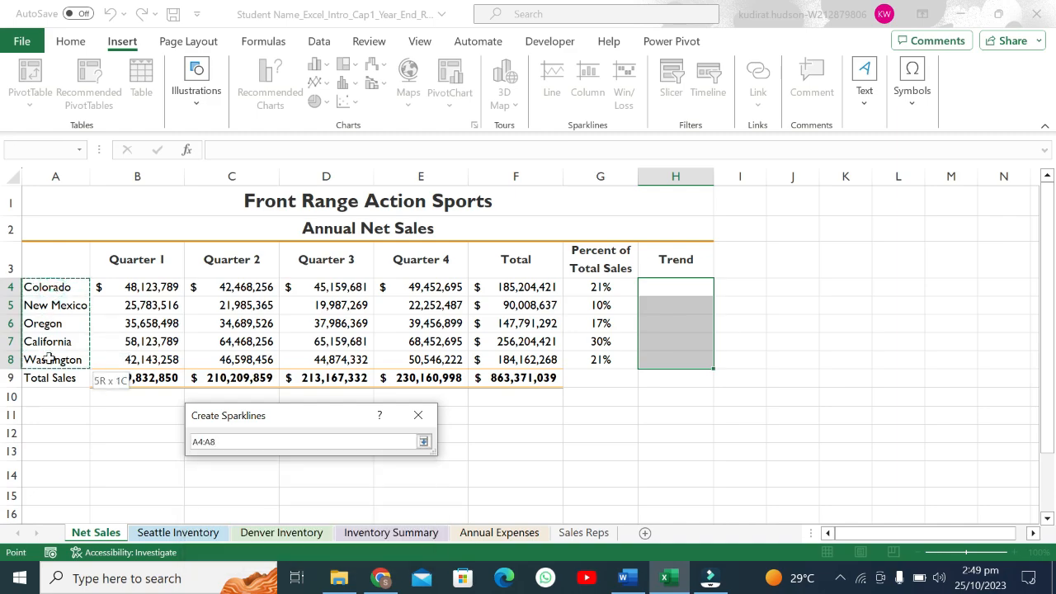
left_click_drag(50, 360, 392, 359)
left_click(331, 548)
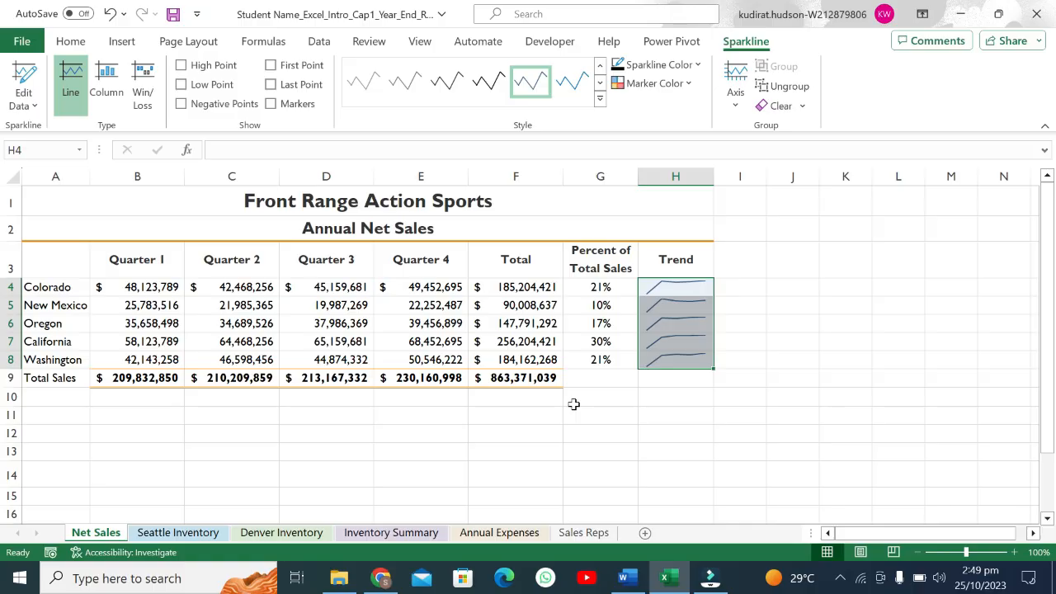
key("ctrl+z")
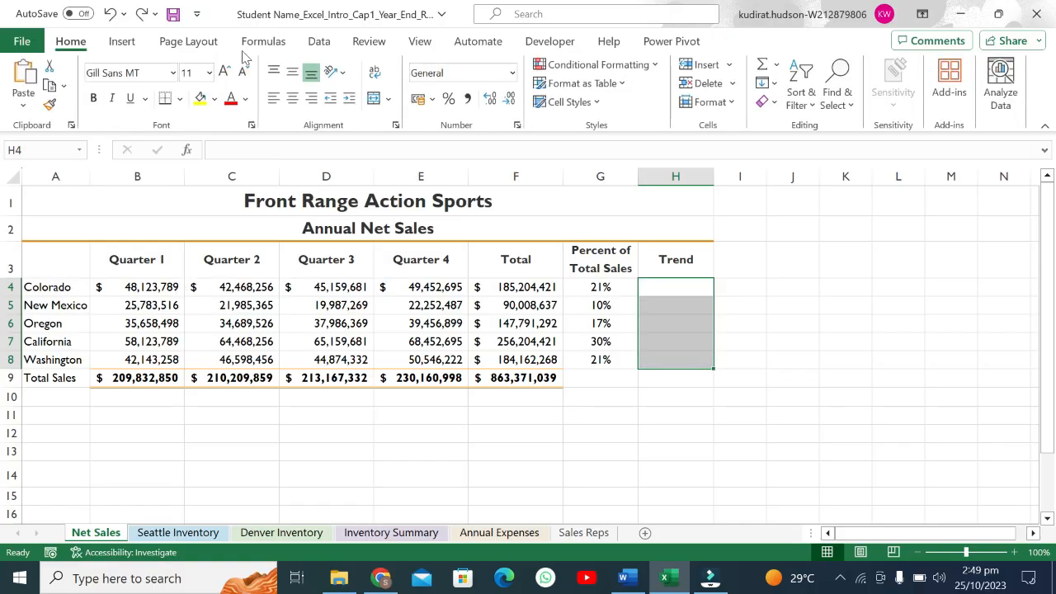
Try Line sparklines in H4:H8 with the data range A3:E8, then undo the insertion
left_click(122, 41)
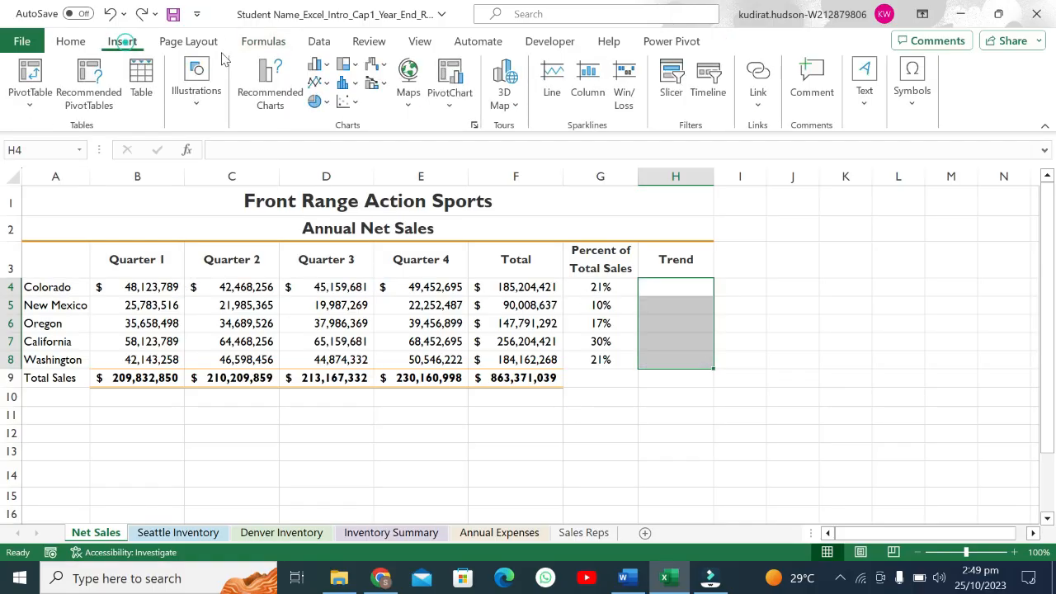
left_click(552, 82)
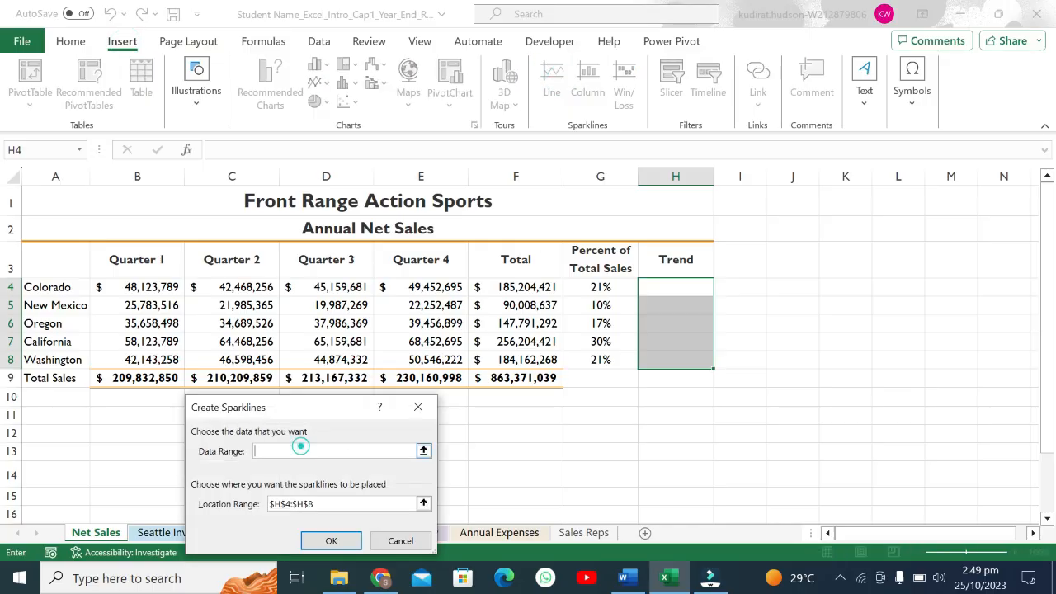
left_click_drag(64, 269, 434, 357)
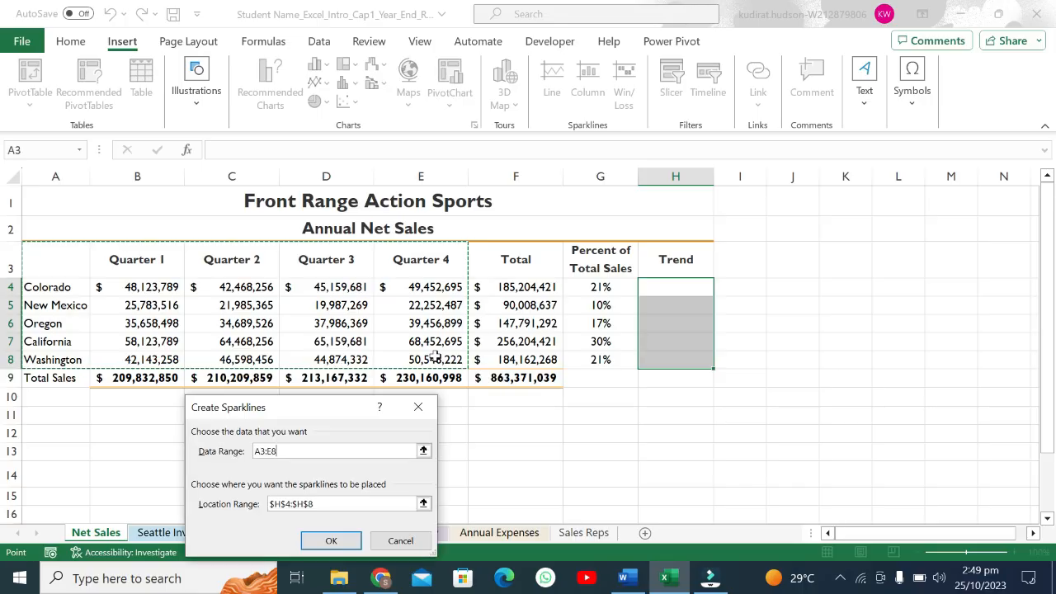
left_click(314, 545)
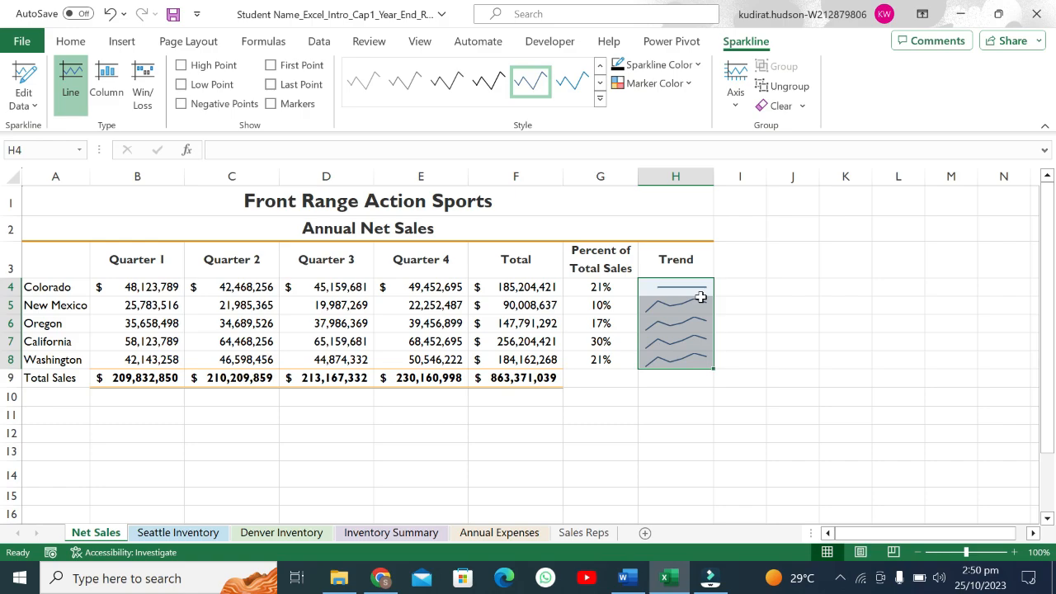
key("ctrl+z")
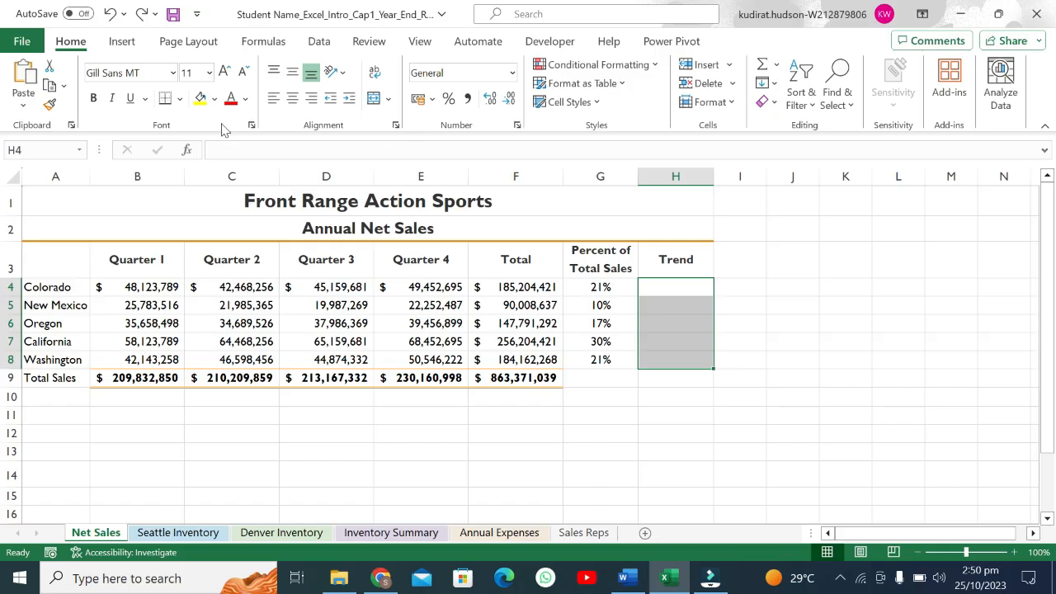
Insert Line sparklines in H4:H8 from data range A4:E8, check step 4 in Word, and display Markers on the sparklines in Excel
left_click(121, 41)
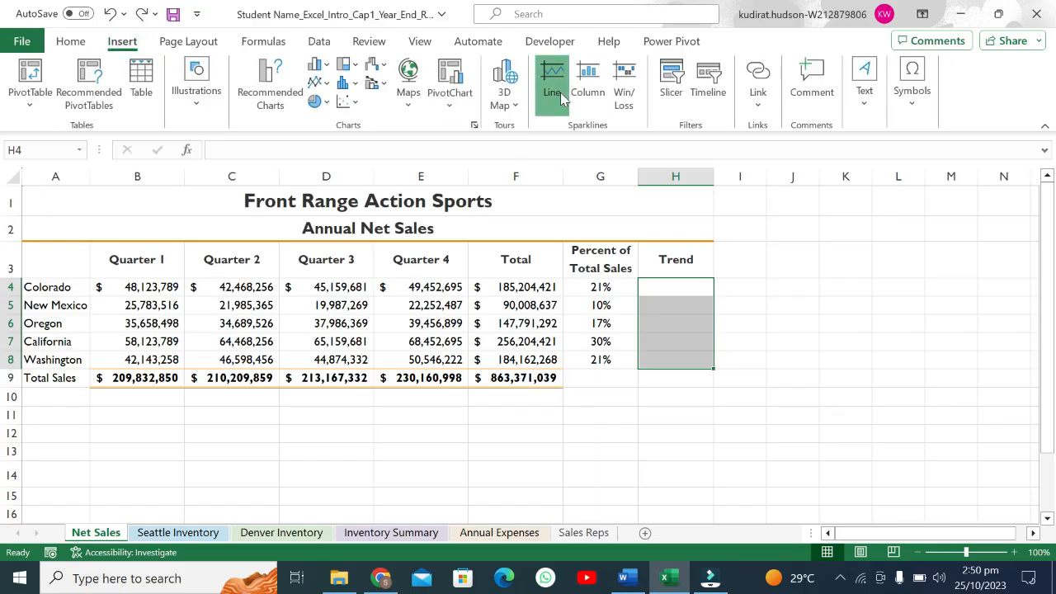
left_click(561, 97)
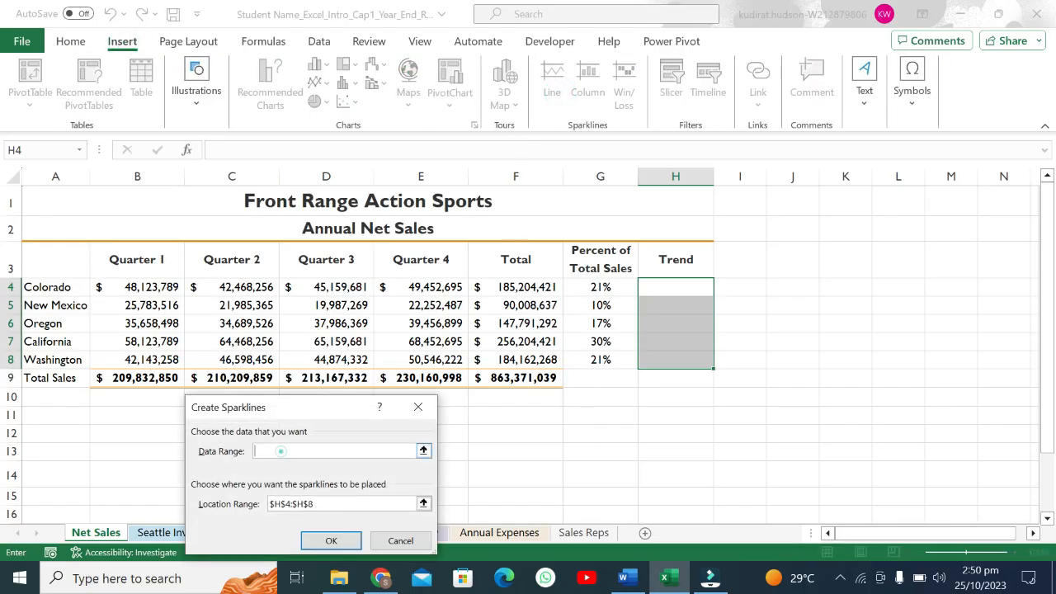
left_click_drag(69, 288, 418, 359)
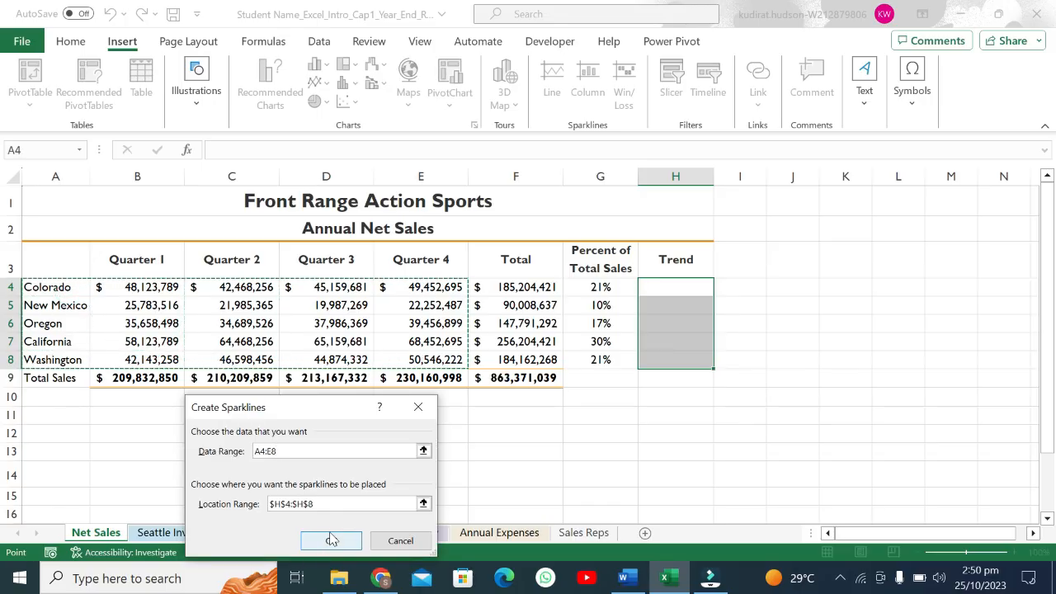
left_click(331, 539)
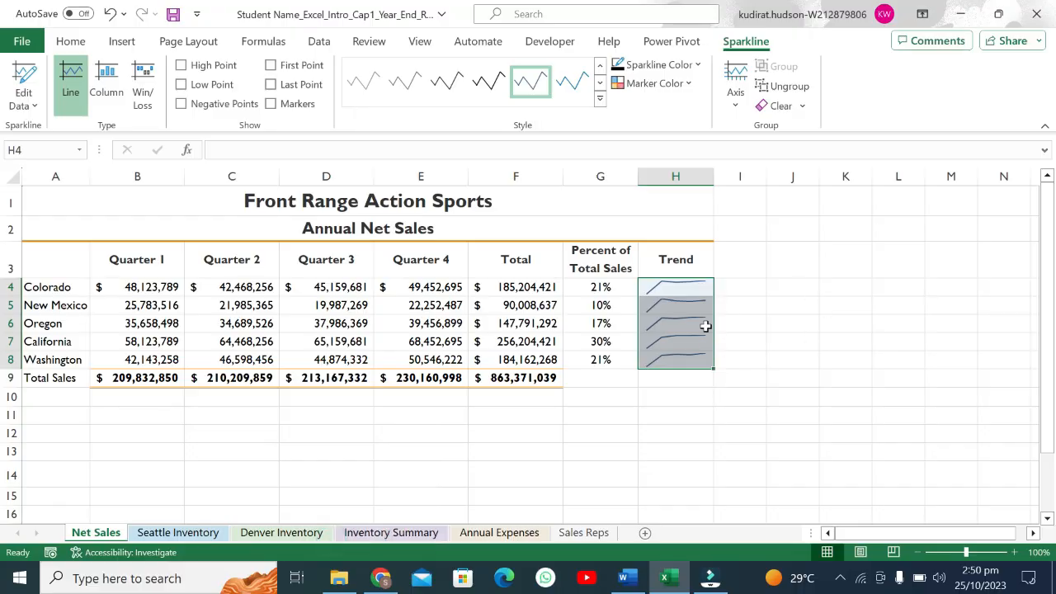
left_click(623, 578)
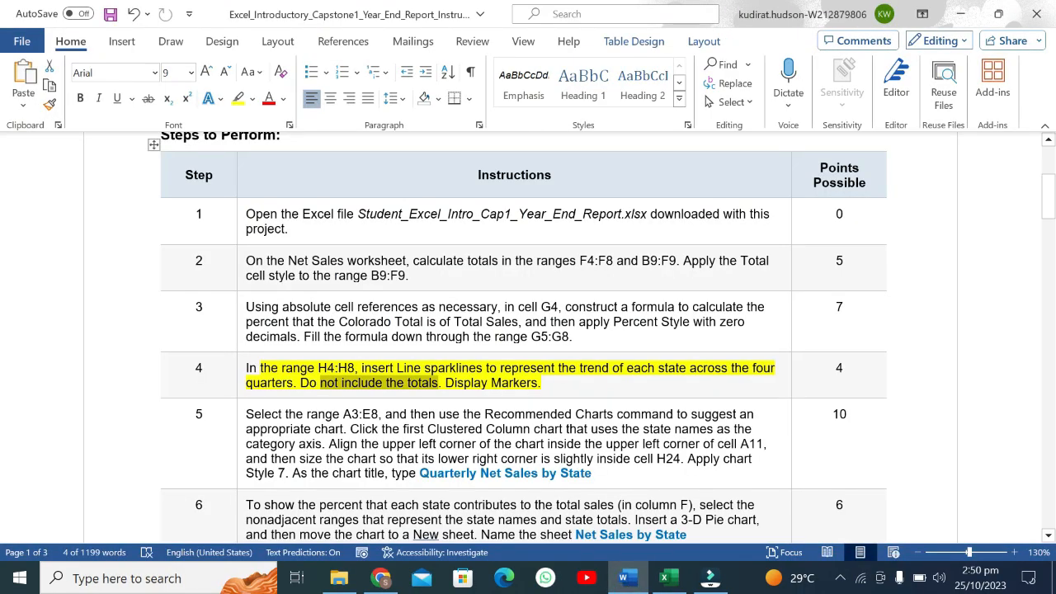
left_click(664, 578)
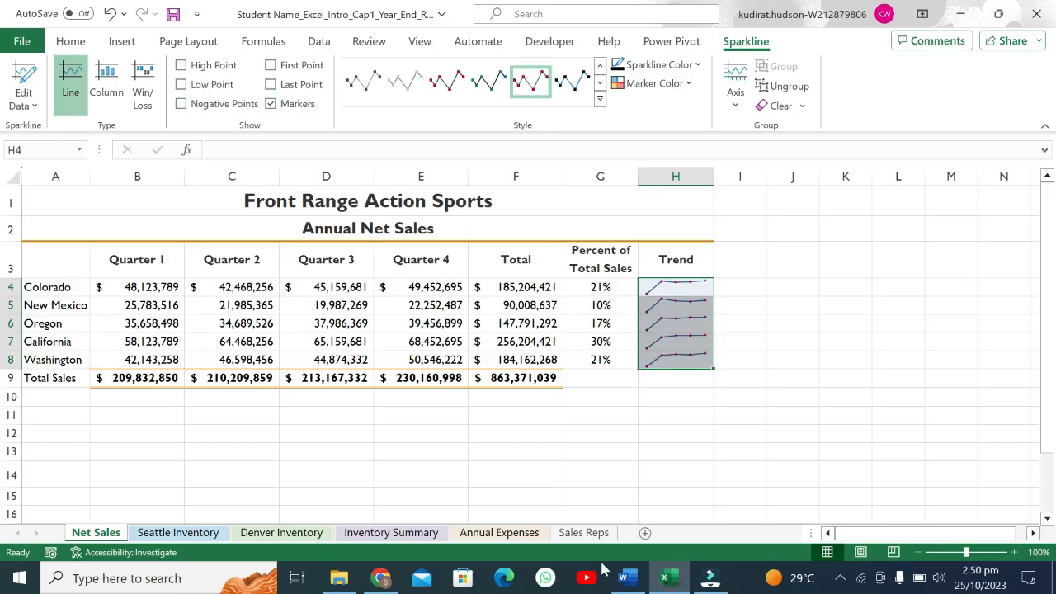
Switch to Word, remove the yellow highlighting from step 4 and highlight all the step 5 instructions in yellow
left_click(629, 581)
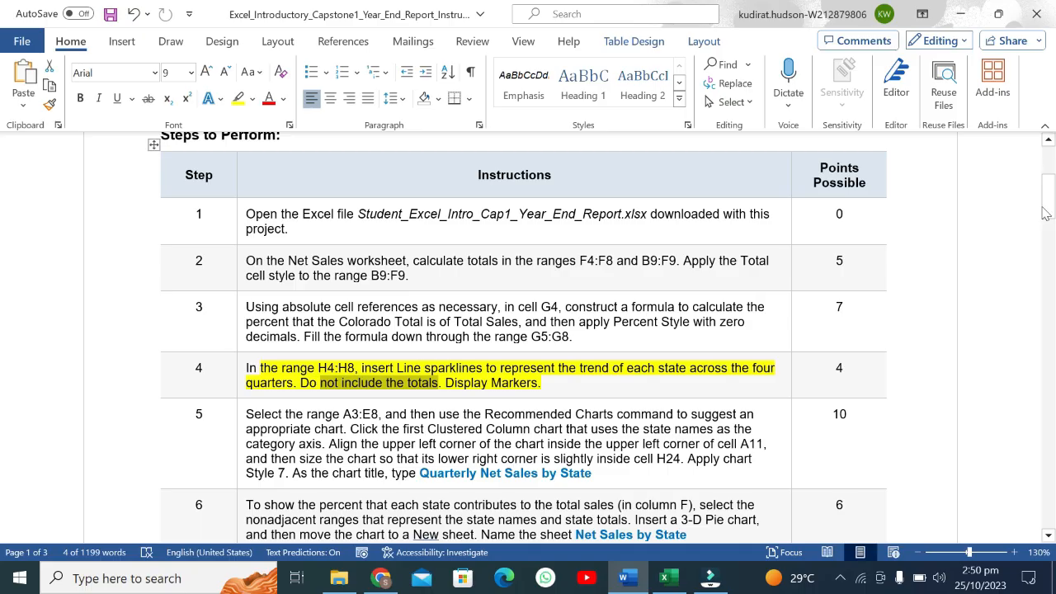
left_click_drag(1046, 213, 1046, 233)
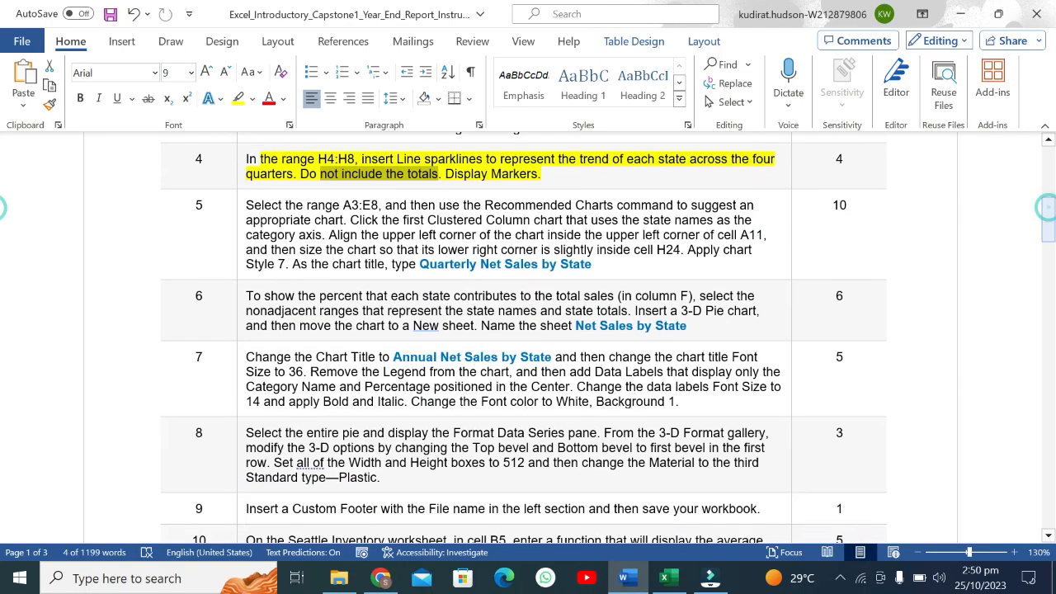
left_click(385, 250)
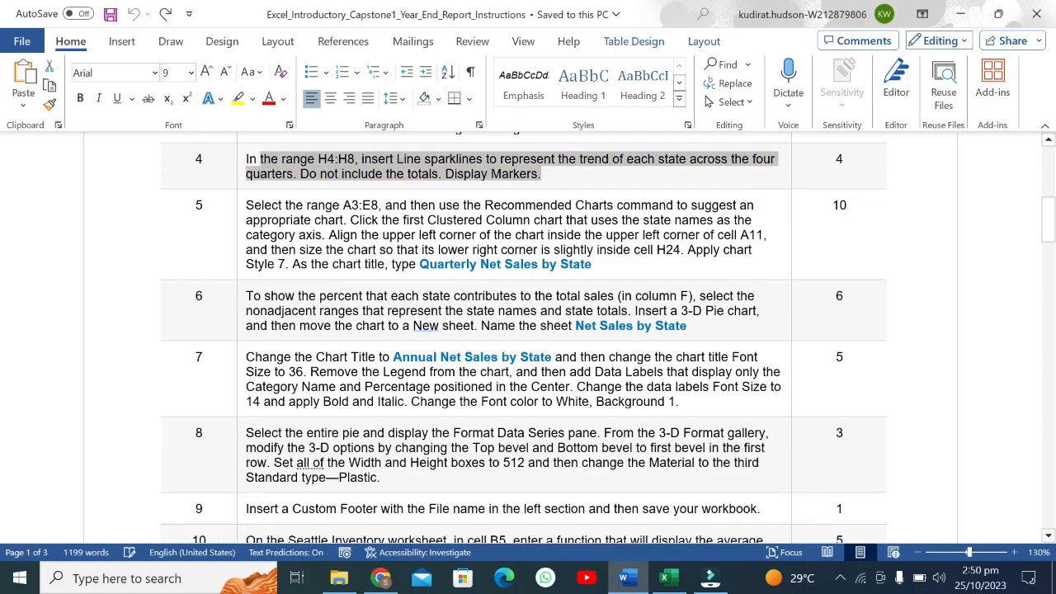
left_click_drag(248, 206, 591, 264)
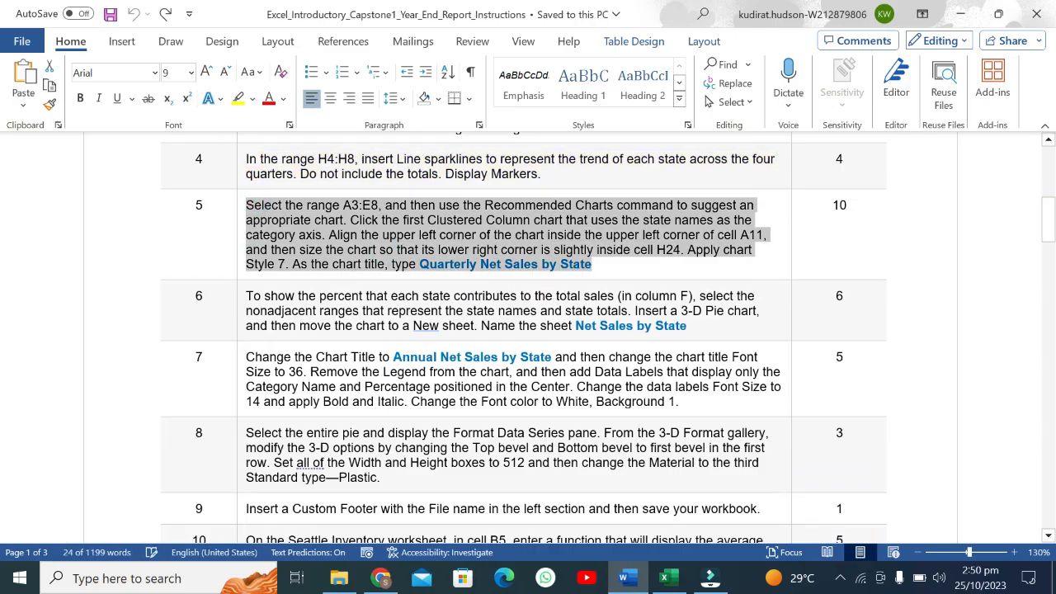
left_click(651, 239)
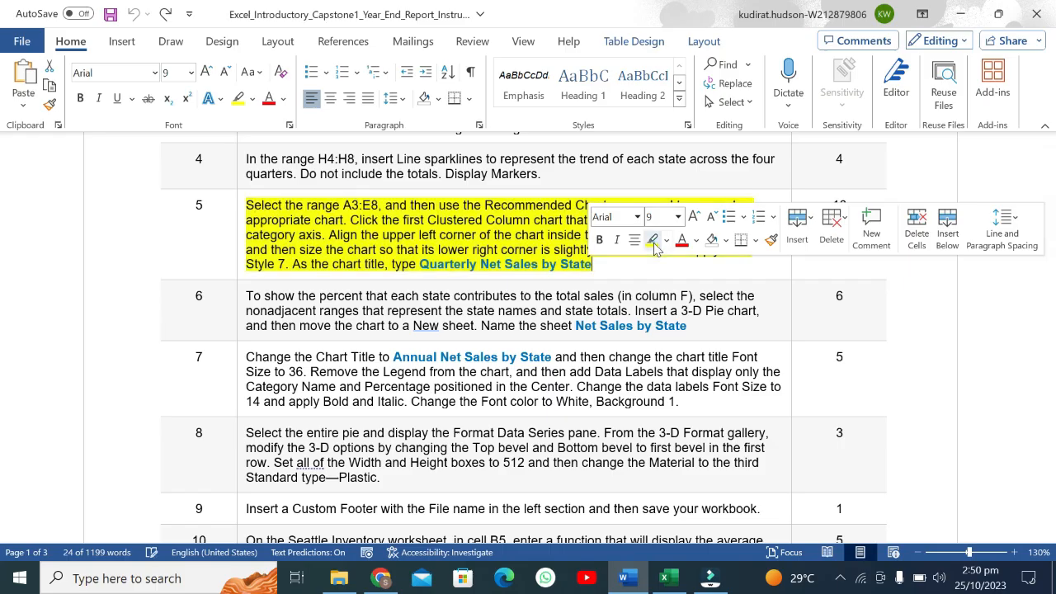
Read the highlighted step 5 instructions on the chart range A3:E8, the Recommended Charts command and the Clustered Column chart
left_click(630, 284)
left_click_drag(247, 205, 591, 221)
left_click_drag(421, 206, 349, 221)
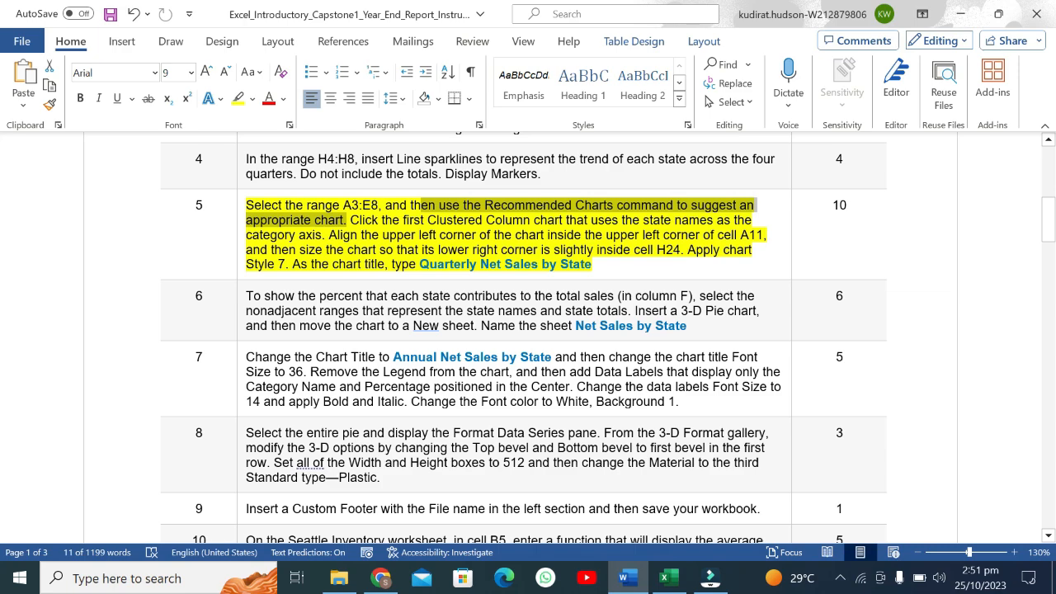
left_click_drag(349, 221, 322, 235)
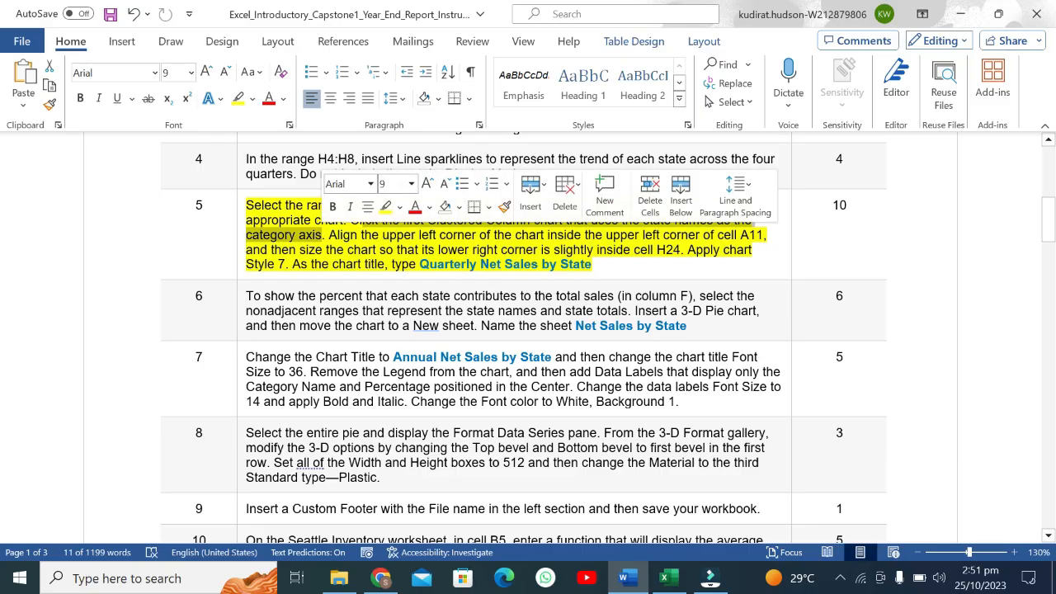
left_click(262, 205)
left_click_drag(262, 205, 378, 205)
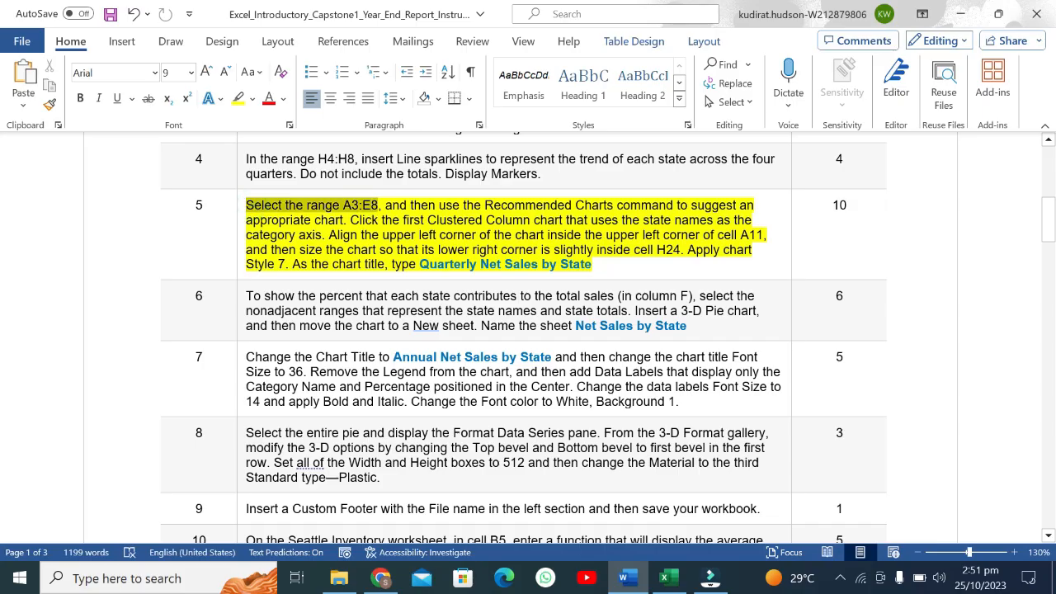
Switch to Excel and insert the first Clustered Column chart with state names as the category axis from range A3:E8
left_click(664, 578)
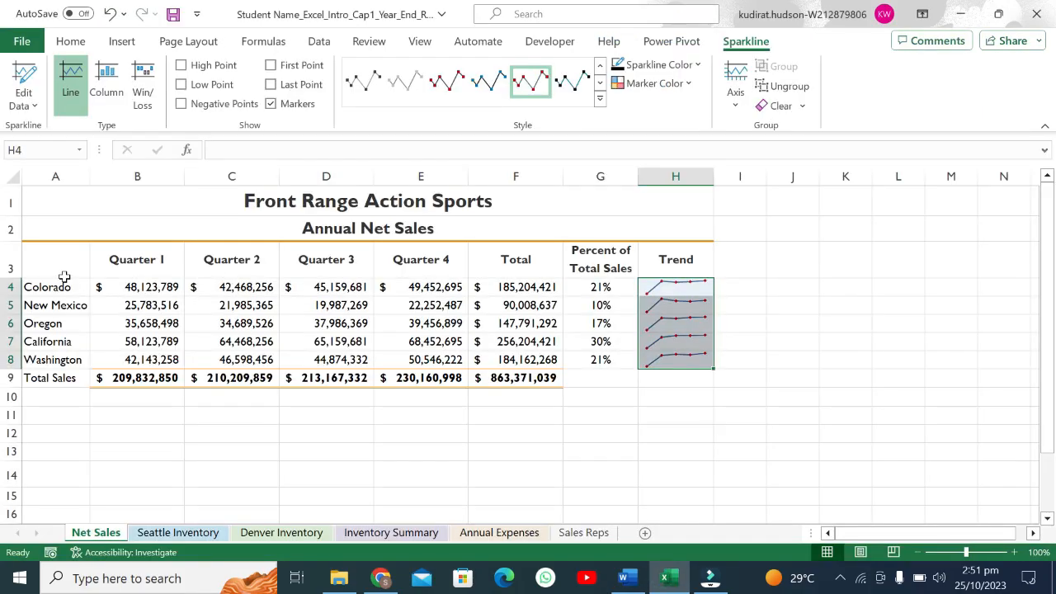
left_click_drag(61, 263, 430, 355)
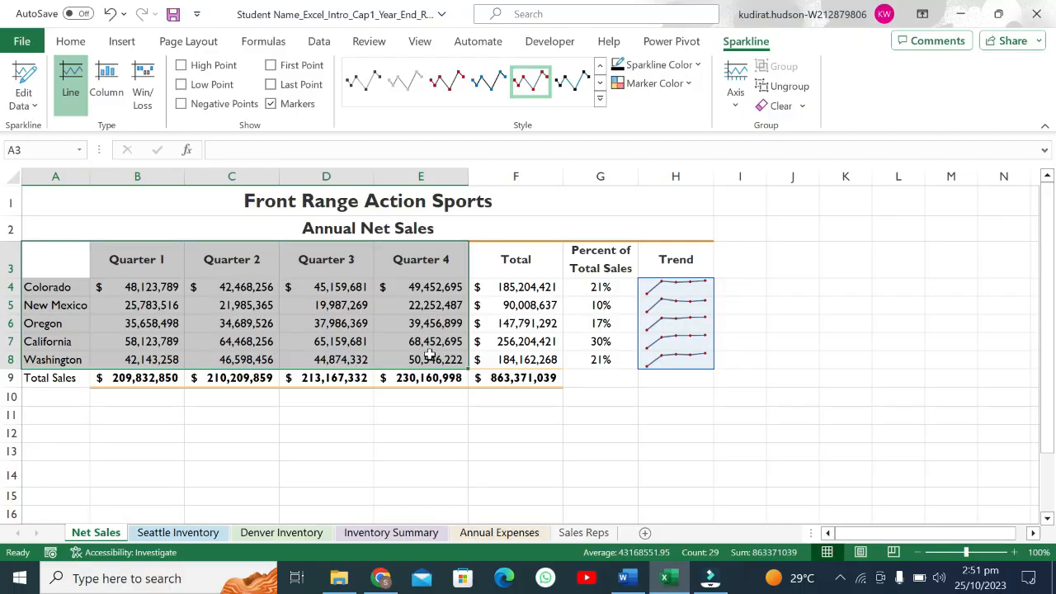
left_click(122, 41)
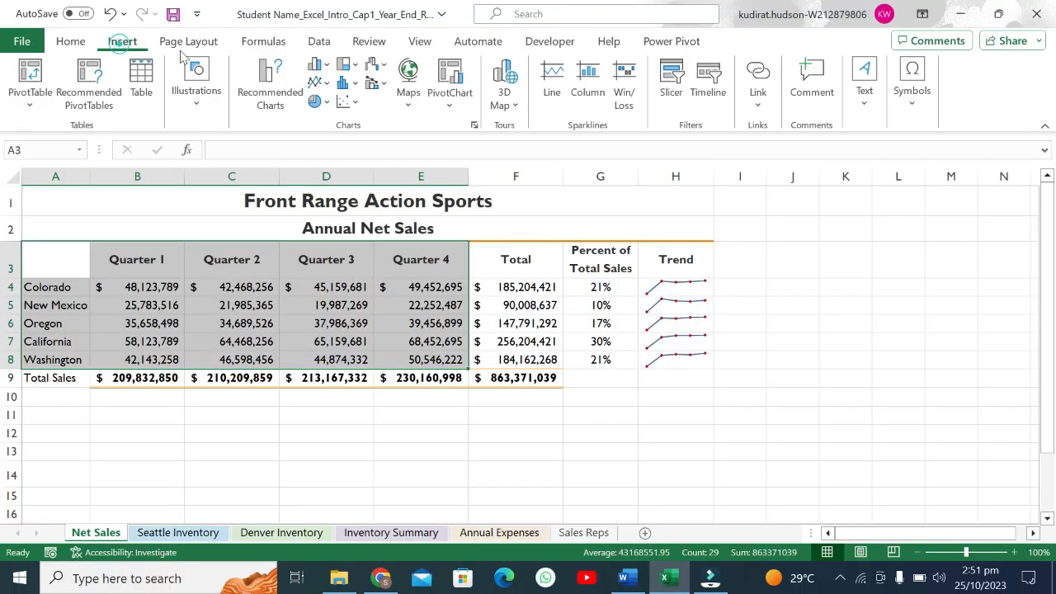
left_click(267, 80)
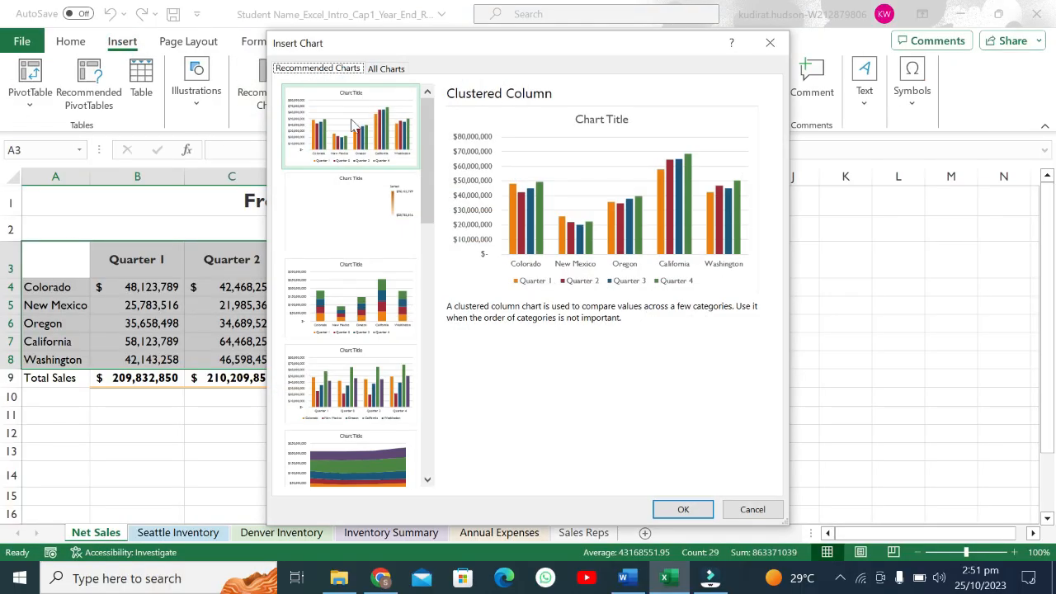
left_click(386, 68)
left_click(446, 208)
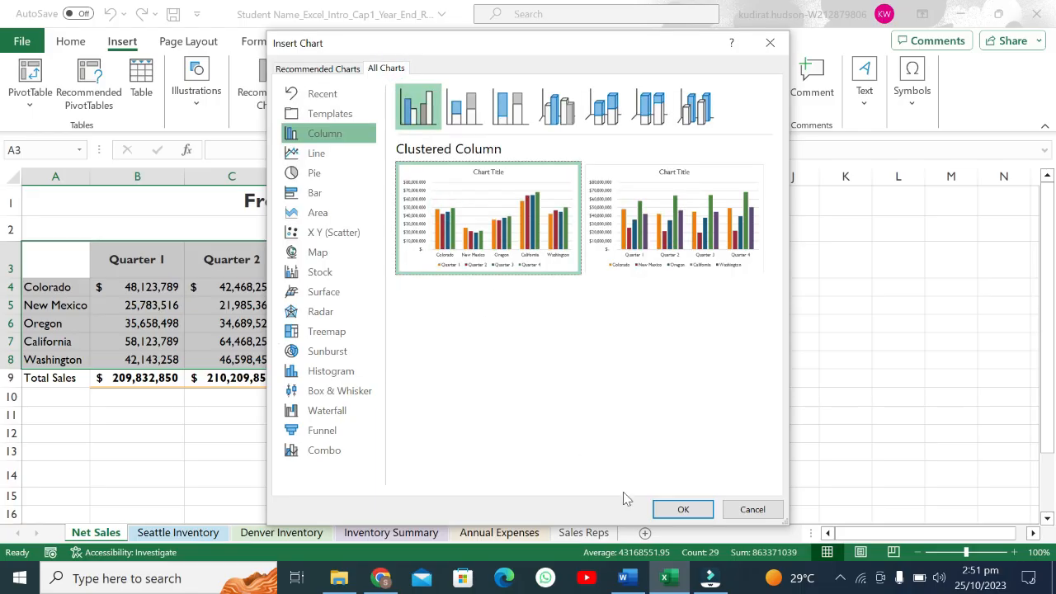
left_click(661, 509)
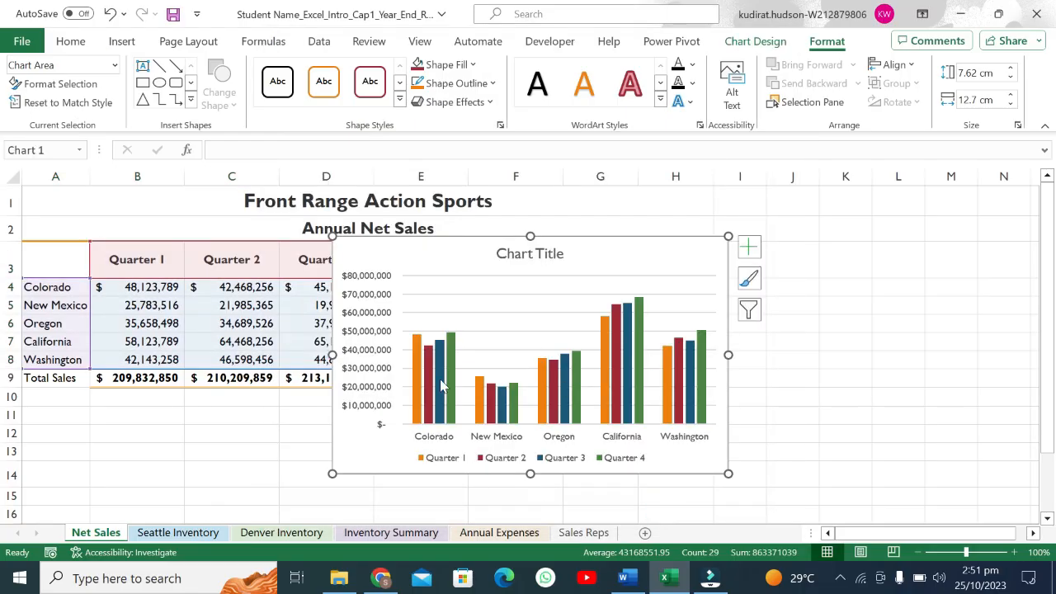
Check the chart placement in step 5 in Word, then move the Excel chart's upper left corner into cell A11
left_click(623, 577)
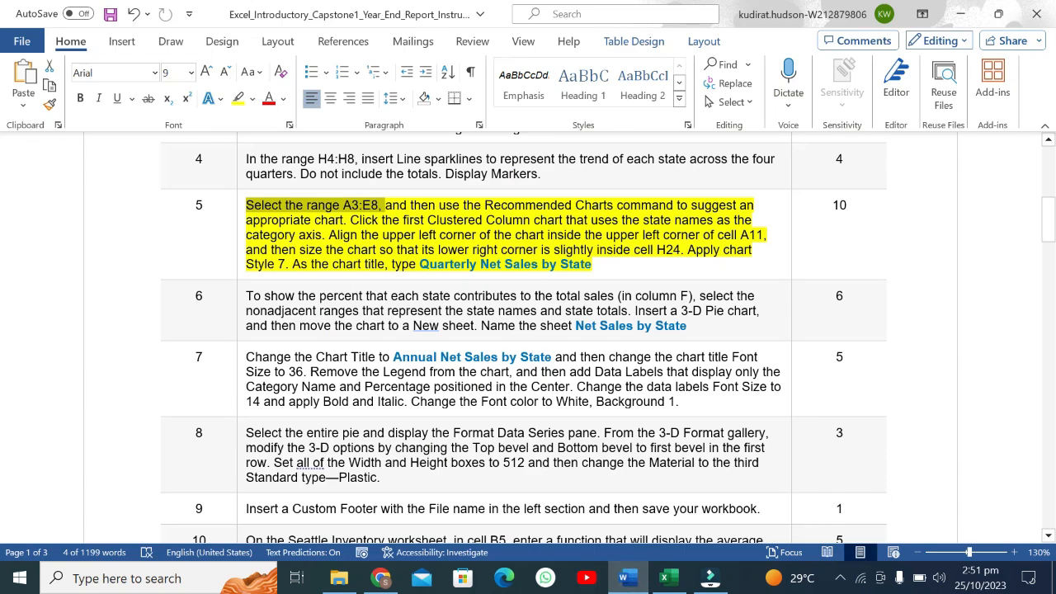
left_click_drag(330, 235, 766, 235)
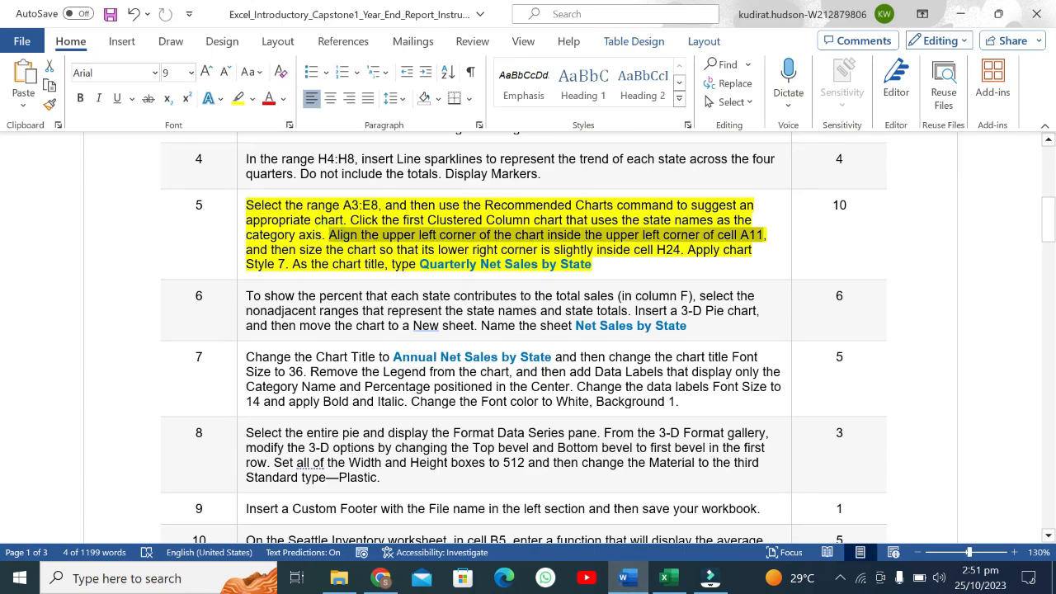
left_click(680, 577)
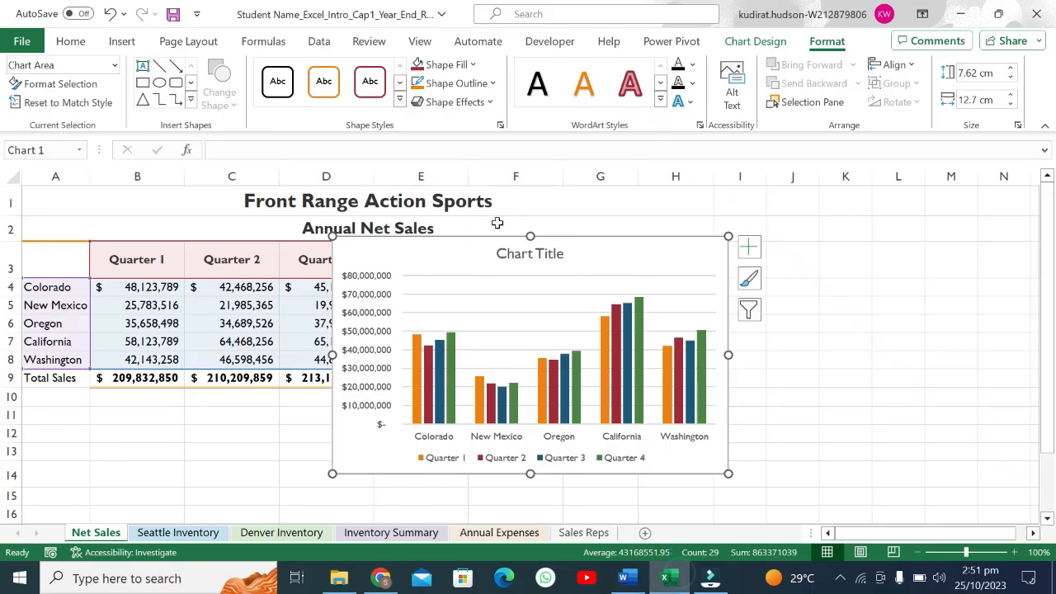
left_click_drag(471, 239, 158, 414)
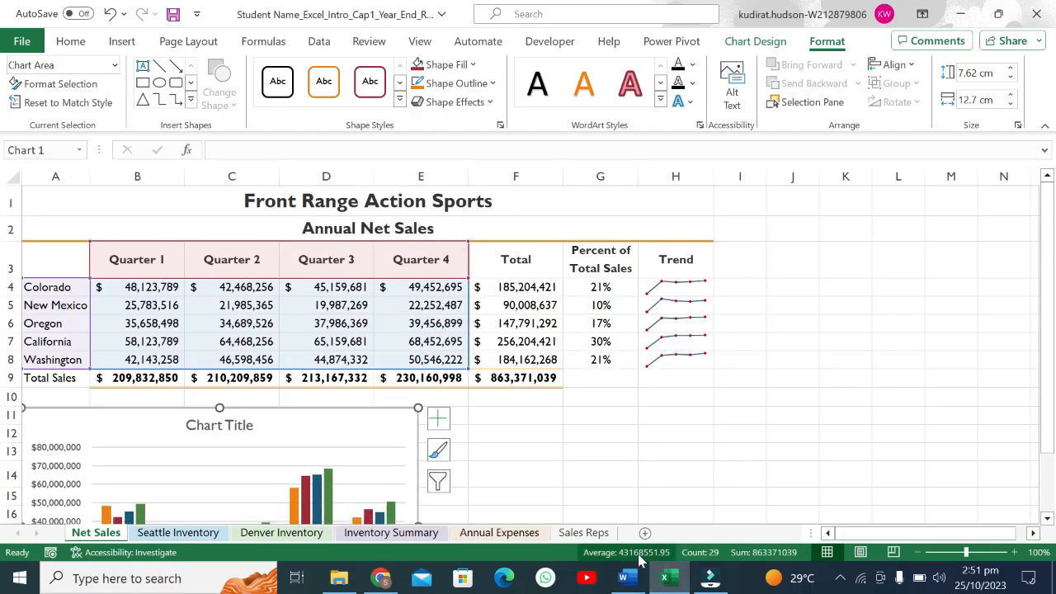
Check the sizing instruction in Word, then resize the Excel chart to about 8.68 by 22.23 cm, with its lower right corner at H24
left_click(628, 579)
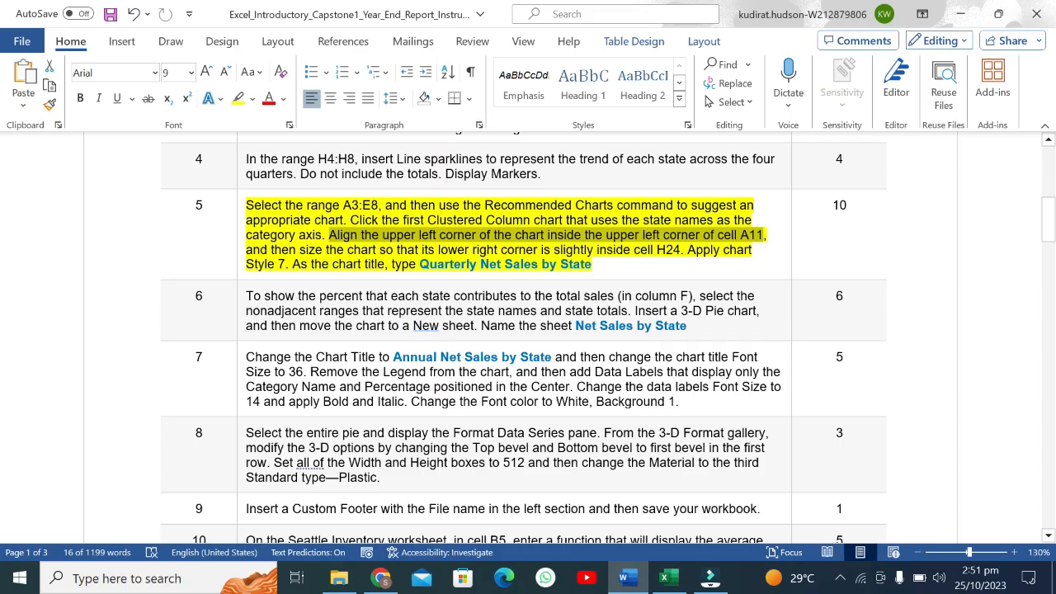
left_click_drag(271, 250, 680, 249)
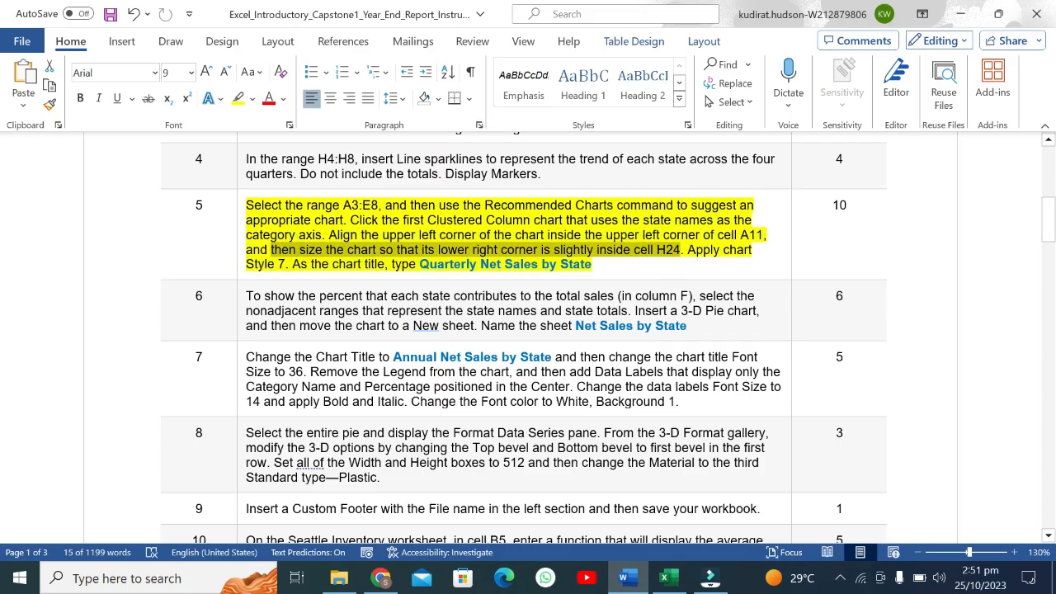
left_click(668, 577)
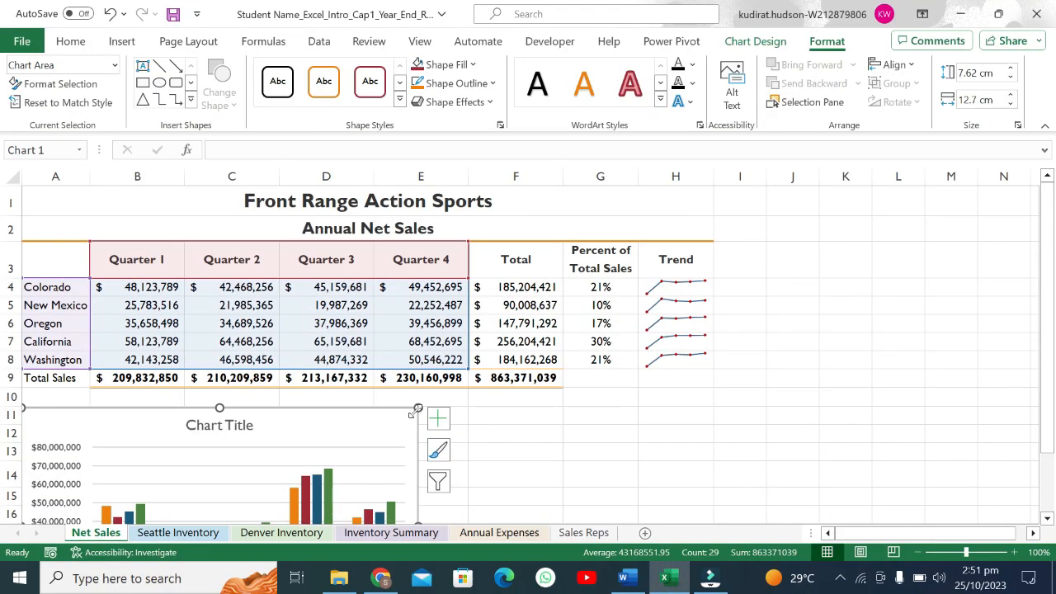
left_click_drag(416, 409, 713, 397)
left_click_drag(1046, 329, 1054, 425)
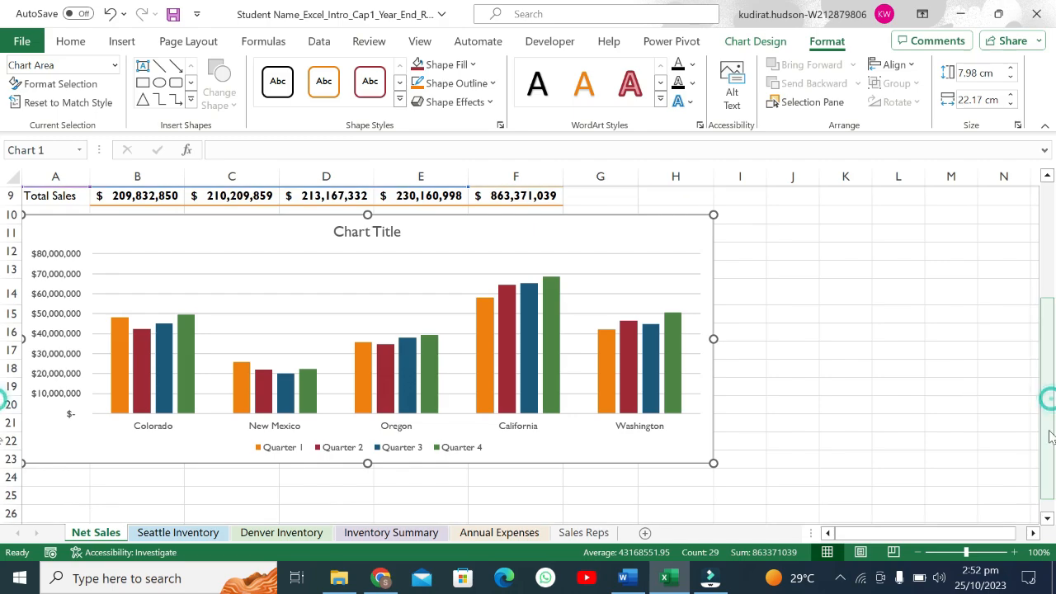
left_click(1050, 518)
left_click(1050, 518)
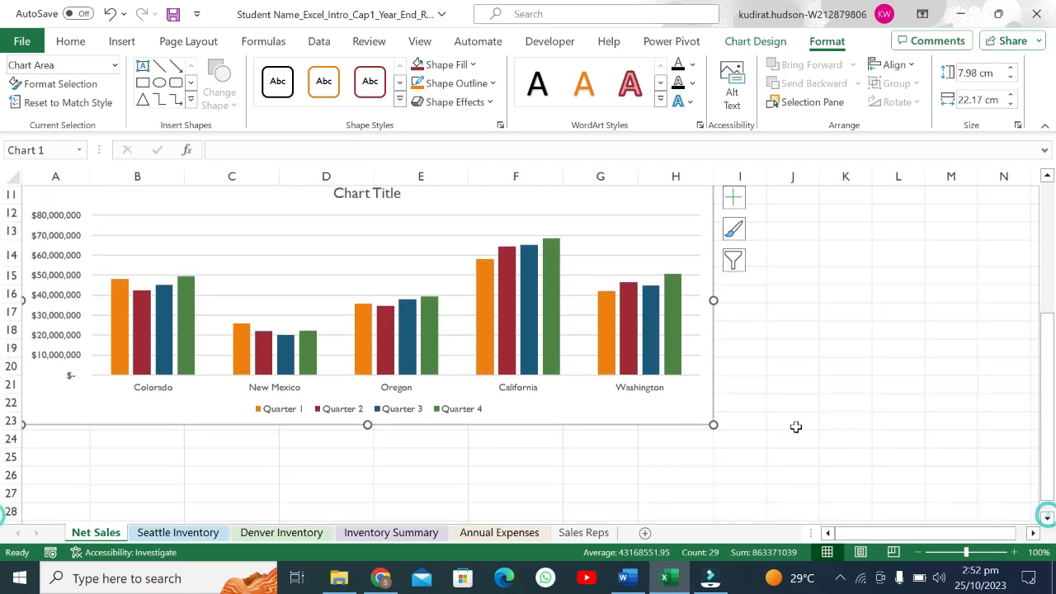
left_click_drag(714, 426, 716, 447)
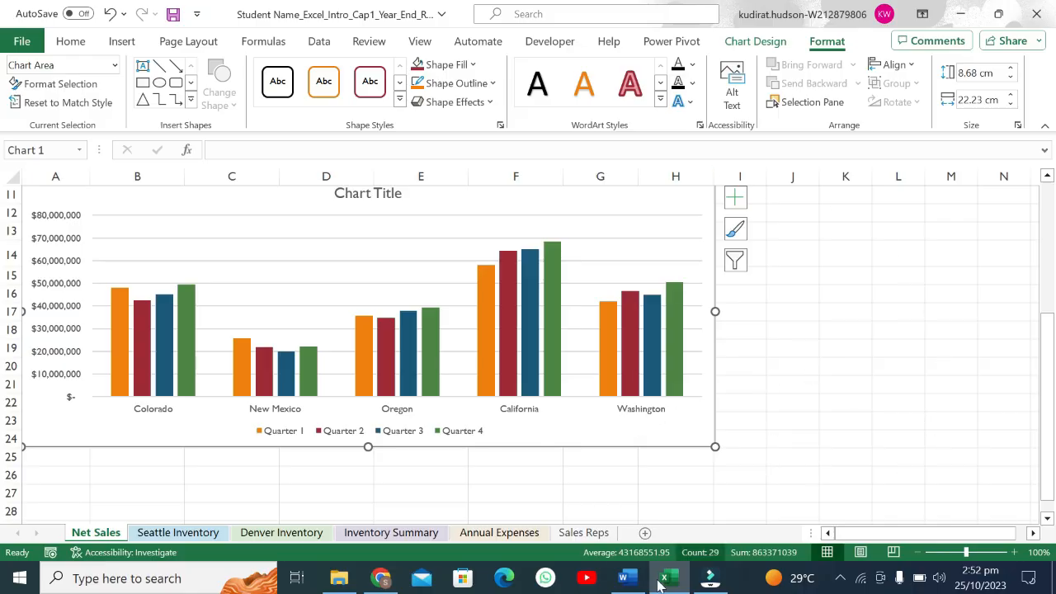
Copy "Quarterly Net Sales by State" from step 5 in Word and paste it as the column chart's title in Excel
left_click(624, 579)
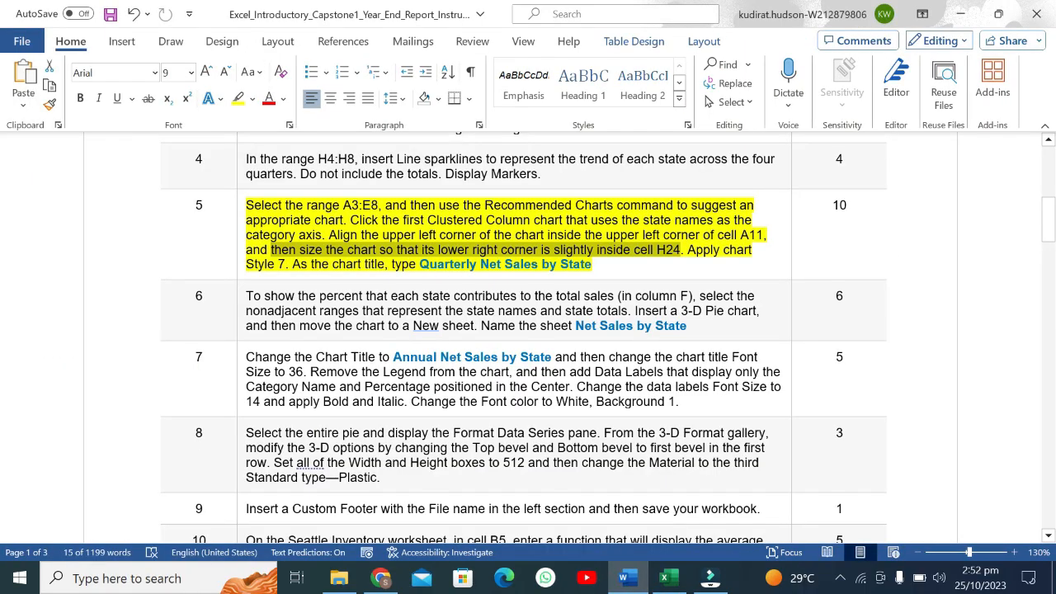
left_click_drag(420, 265, 582, 265)
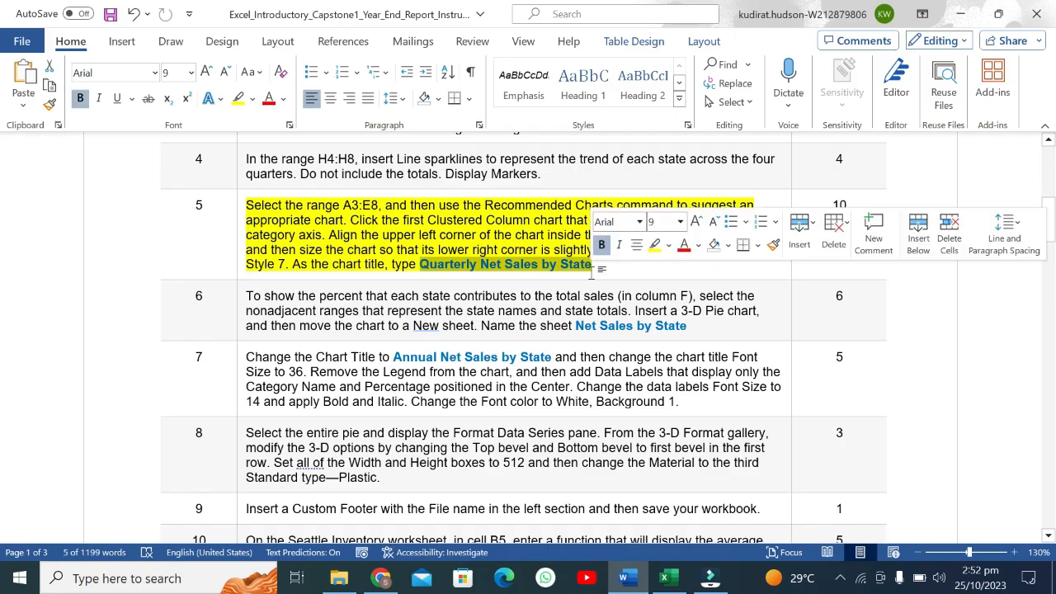
key("ctrl+c")
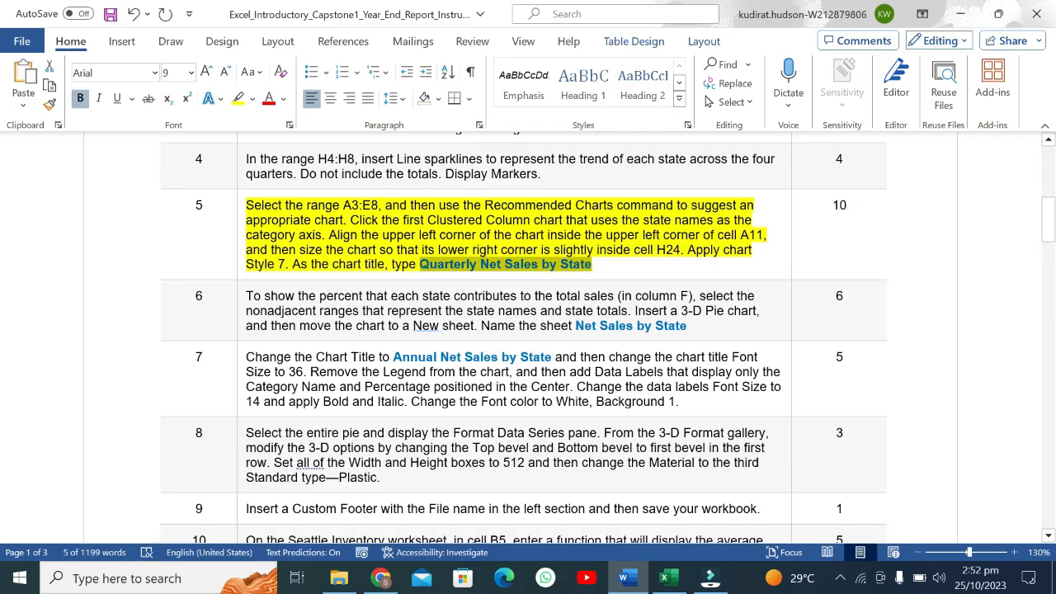
left_click(664, 578)
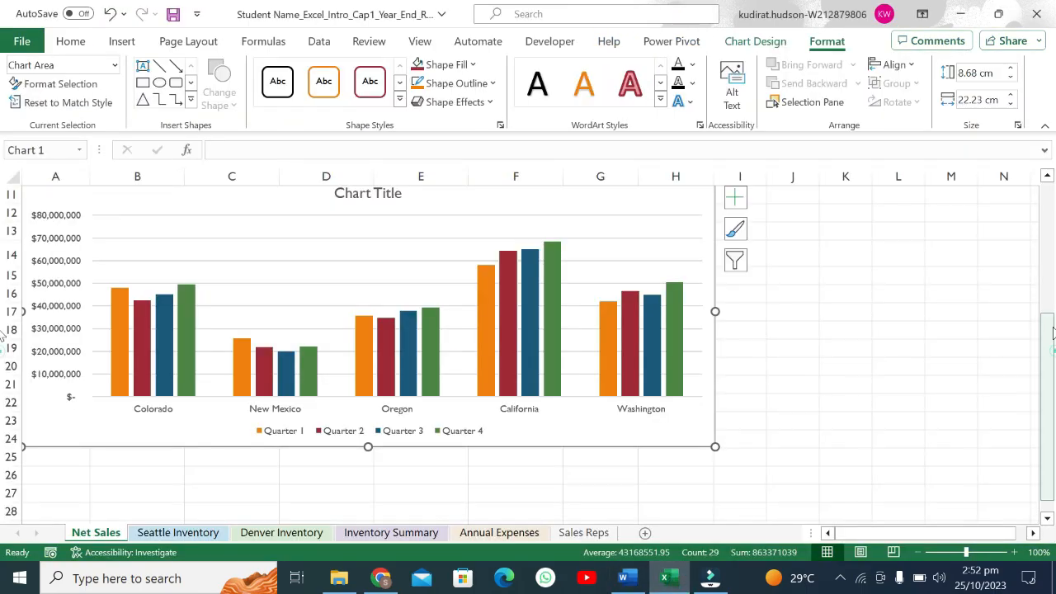
left_click_drag(1048, 350, 1048, 320)
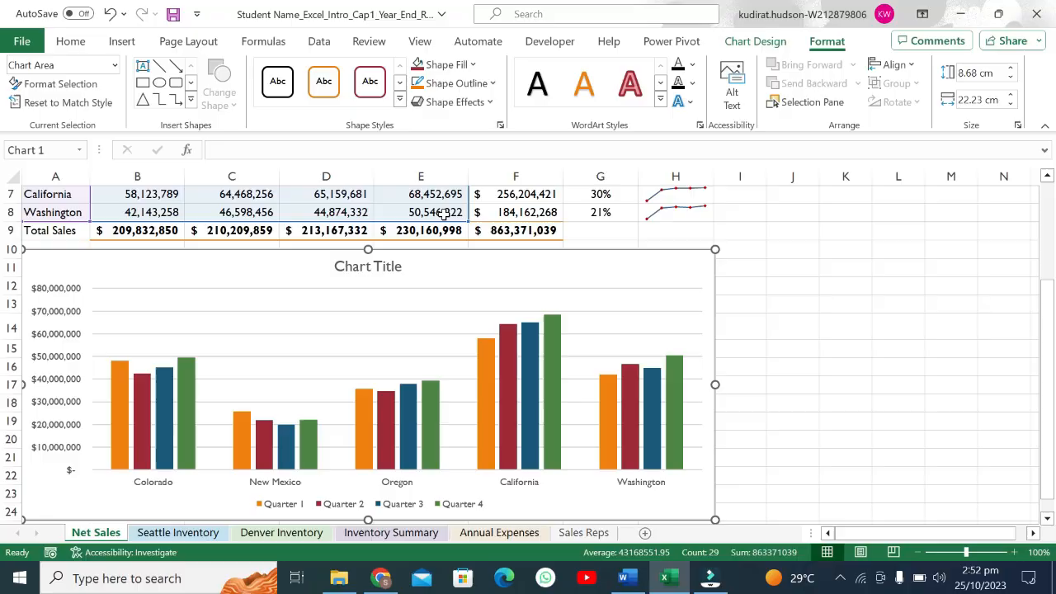
double_click(400, 264)
triple_click(347, 272)
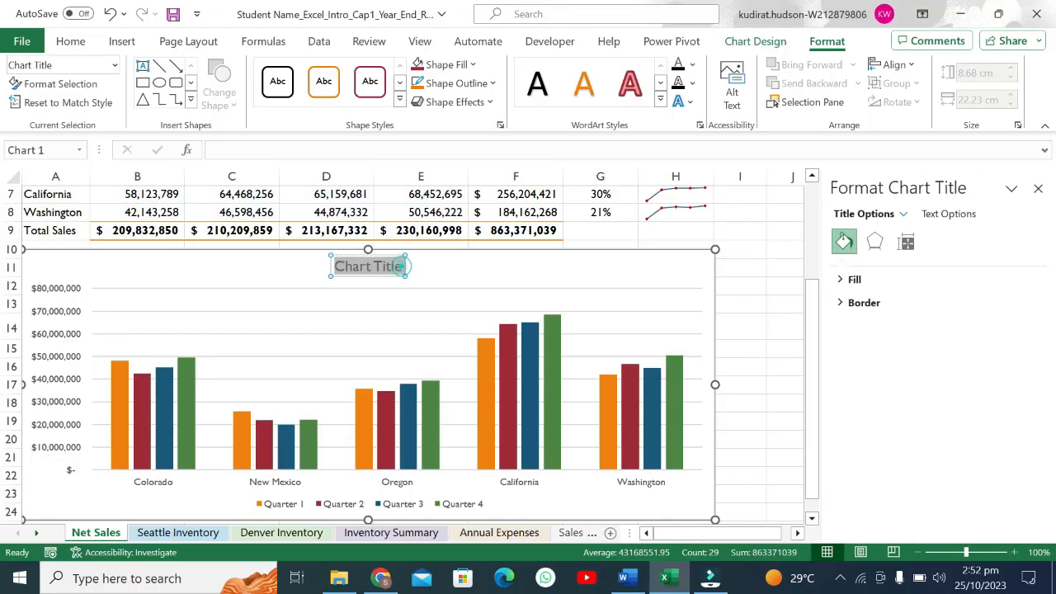
key("ctrl+v")
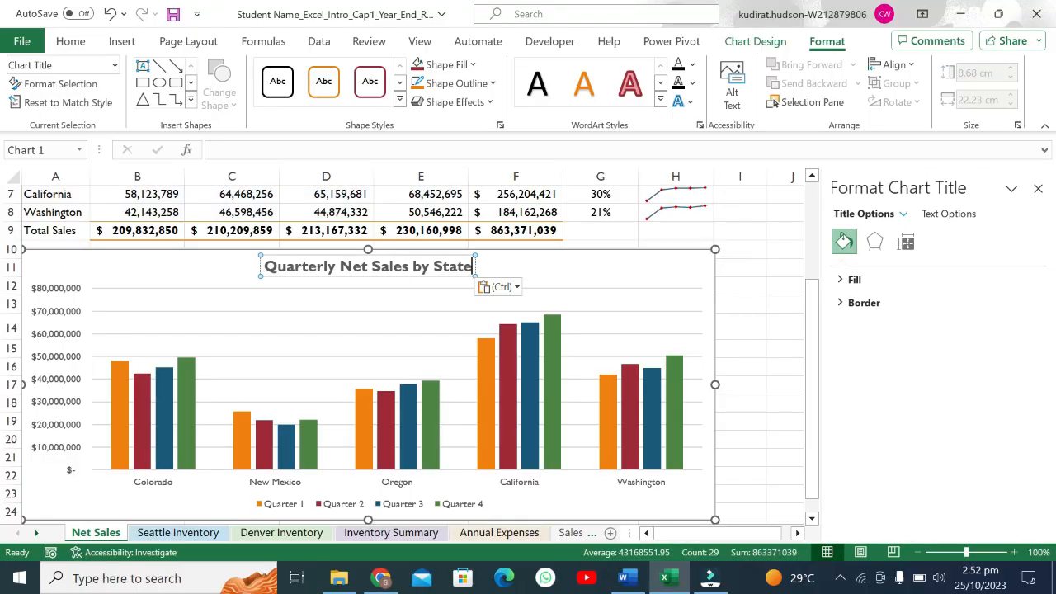
left_click(582, 283)
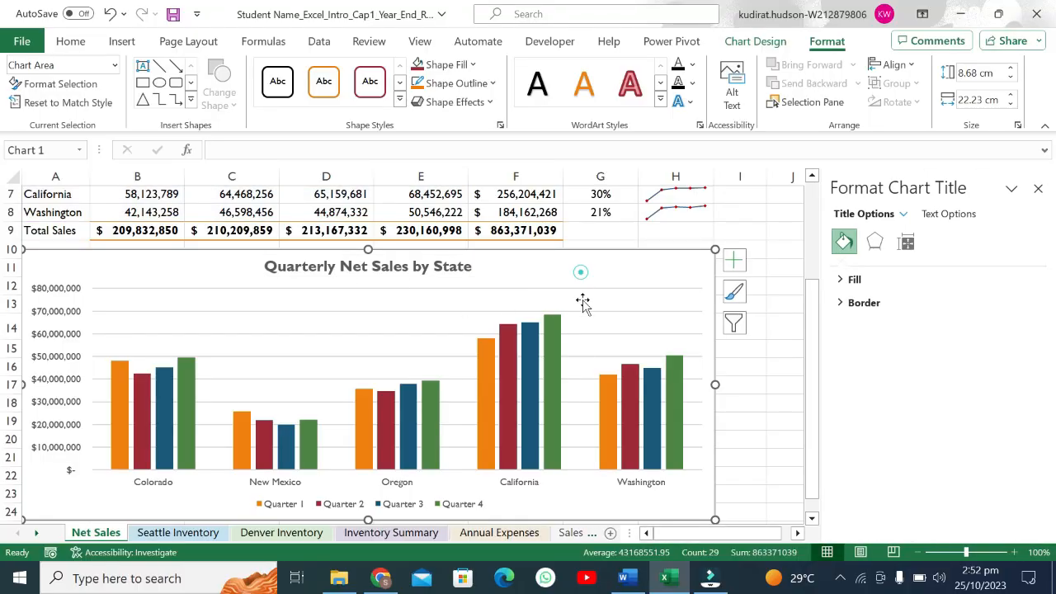
Check the chart style instruction in step 5 in Word, then apply Style 7 to the column chart in Excel
left_click(627, 579)
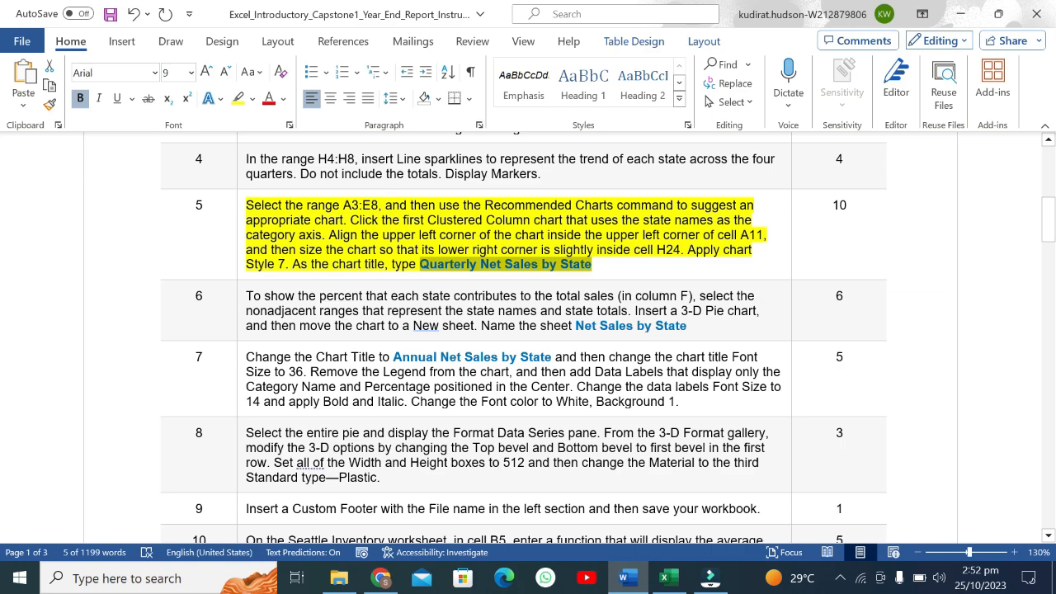
left_click_drag(687, 250, 285, 264)
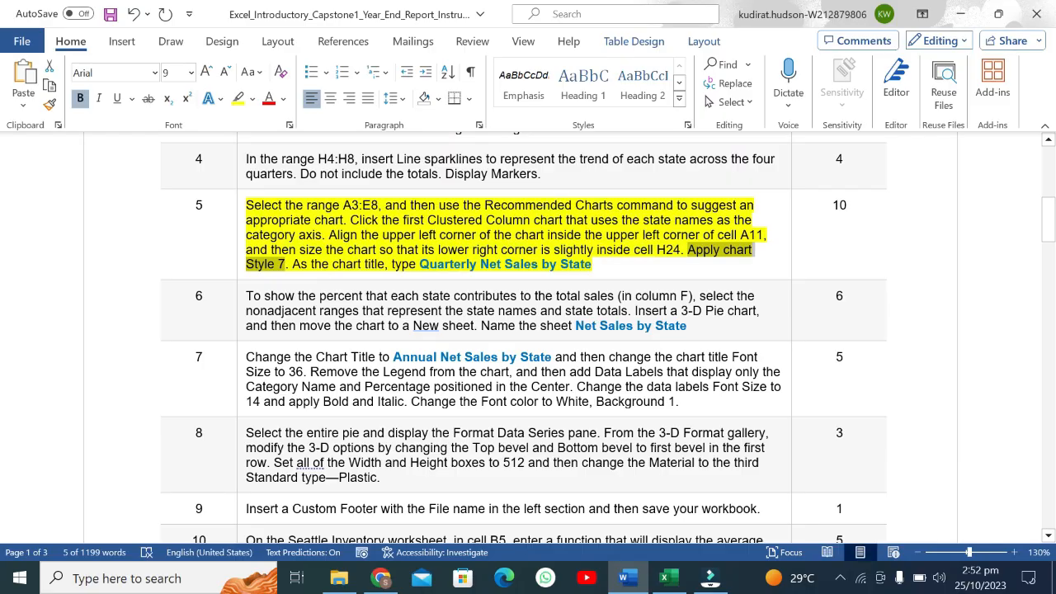
left_click(664, 578)
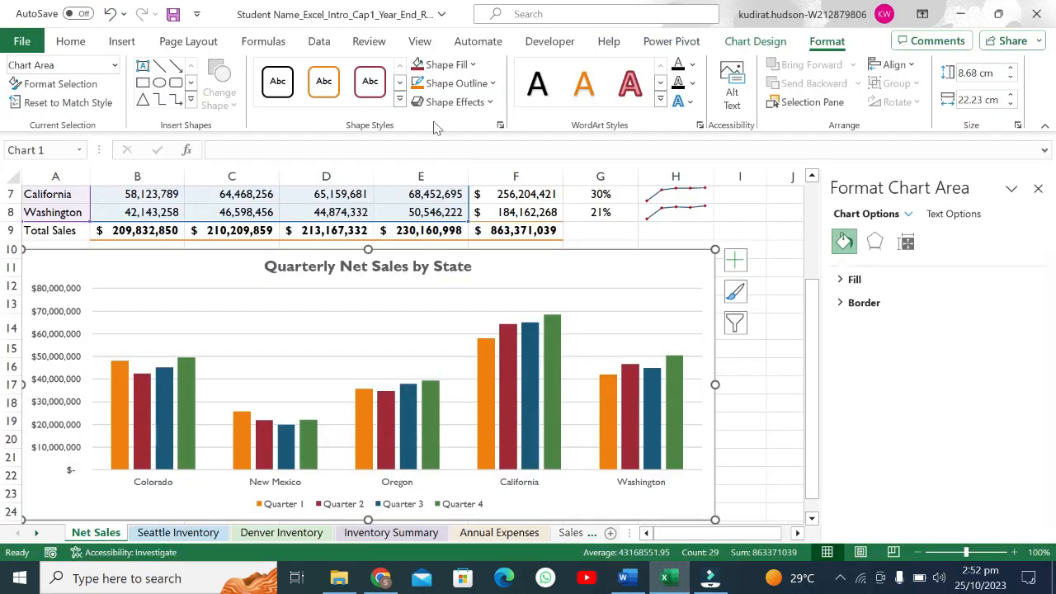
left_click(749, 43)
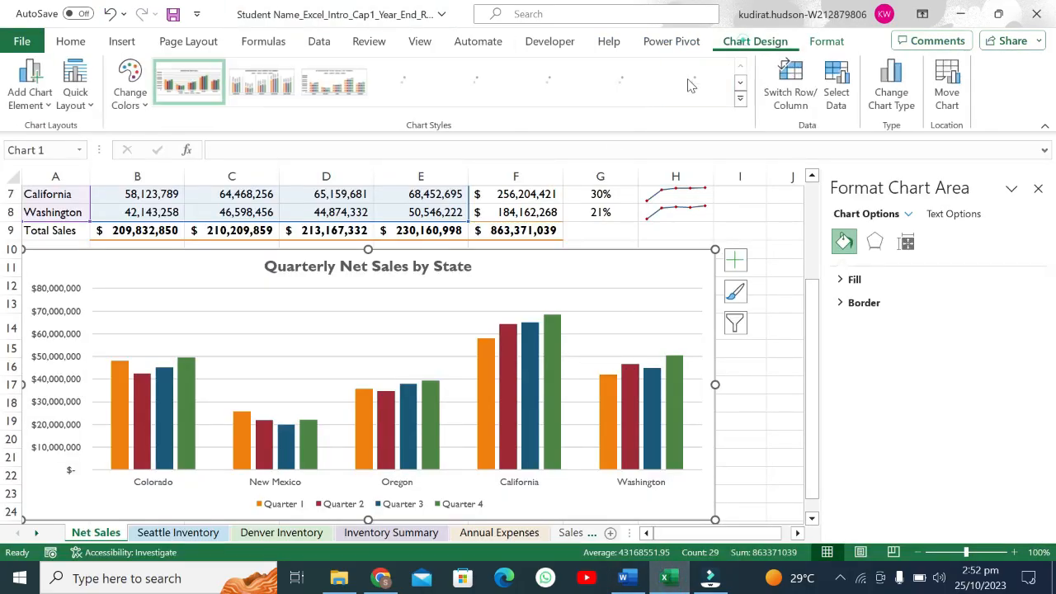
left_click(741, 99)
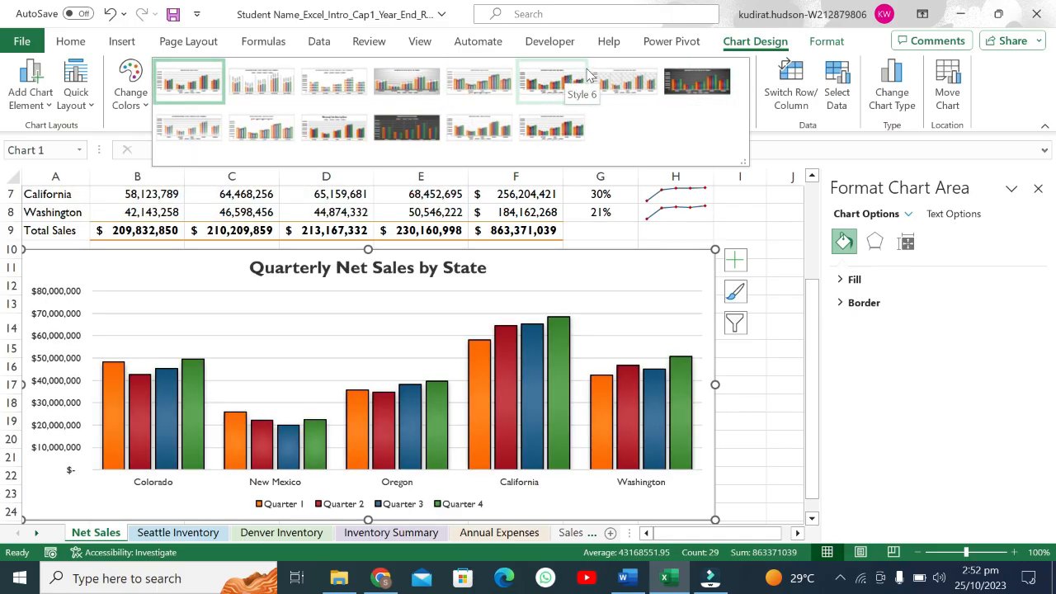
left_click(617, 81)
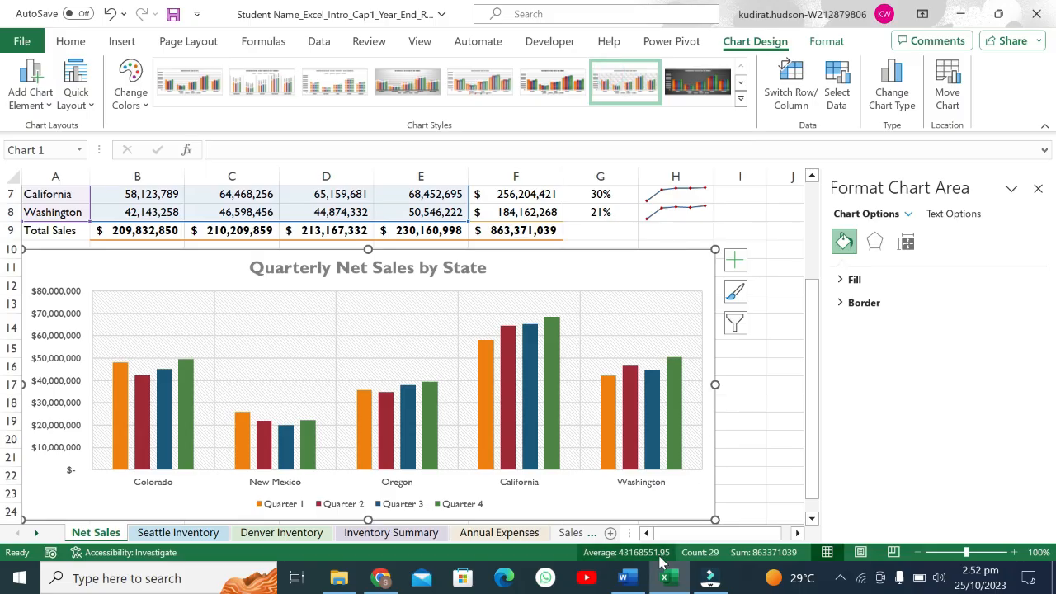
Switch to Word and undo the yellow highlighting on the step 5 instructions
left_click(625, 578)
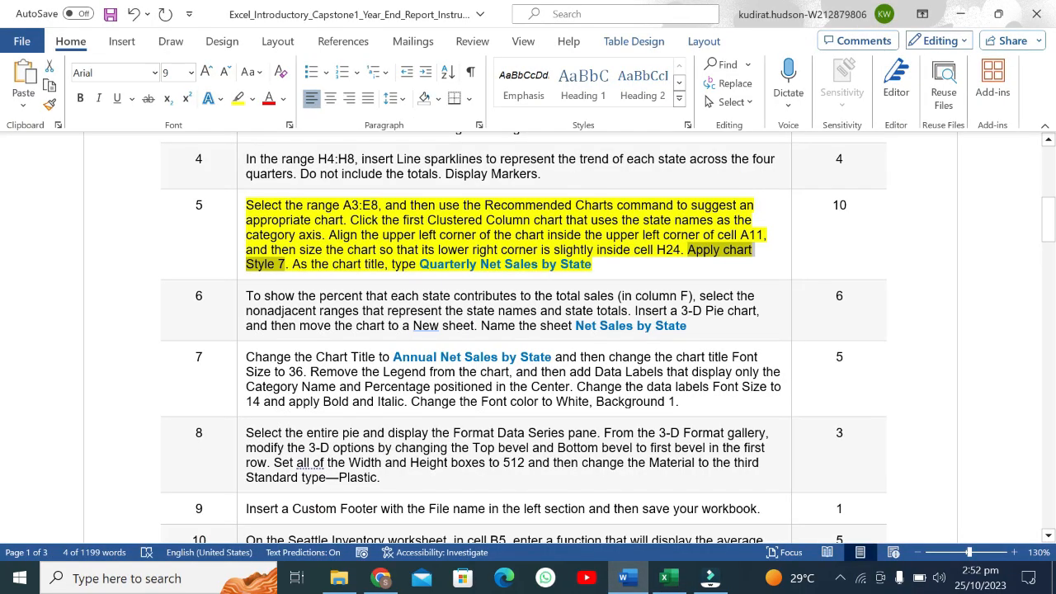
key("ctrl+z")
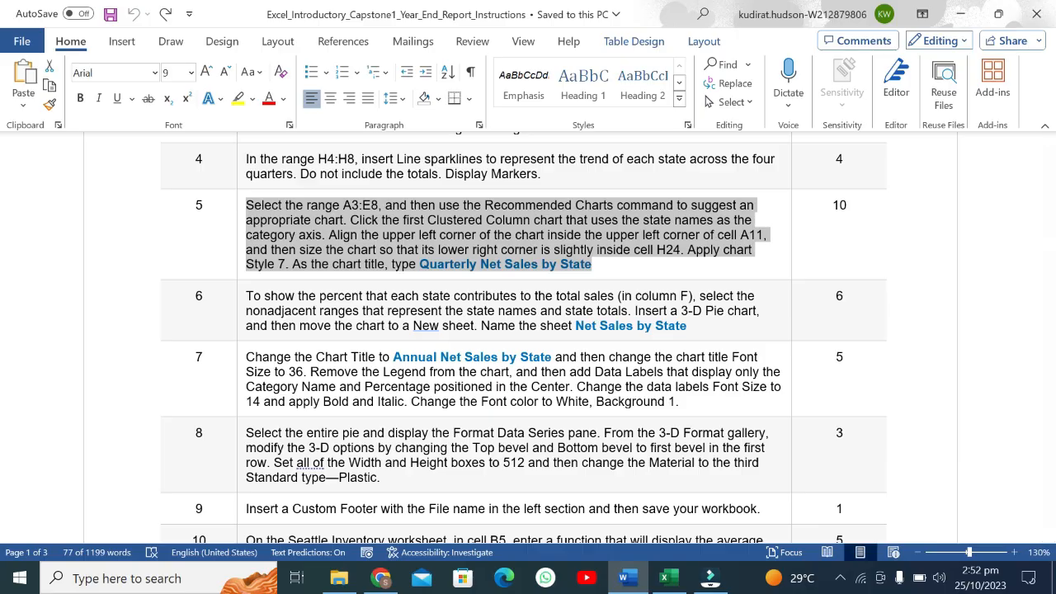
Highlight the step 6 instructions in yellow in Word and review which ranges and chart type they call for
left_click(240, 302)
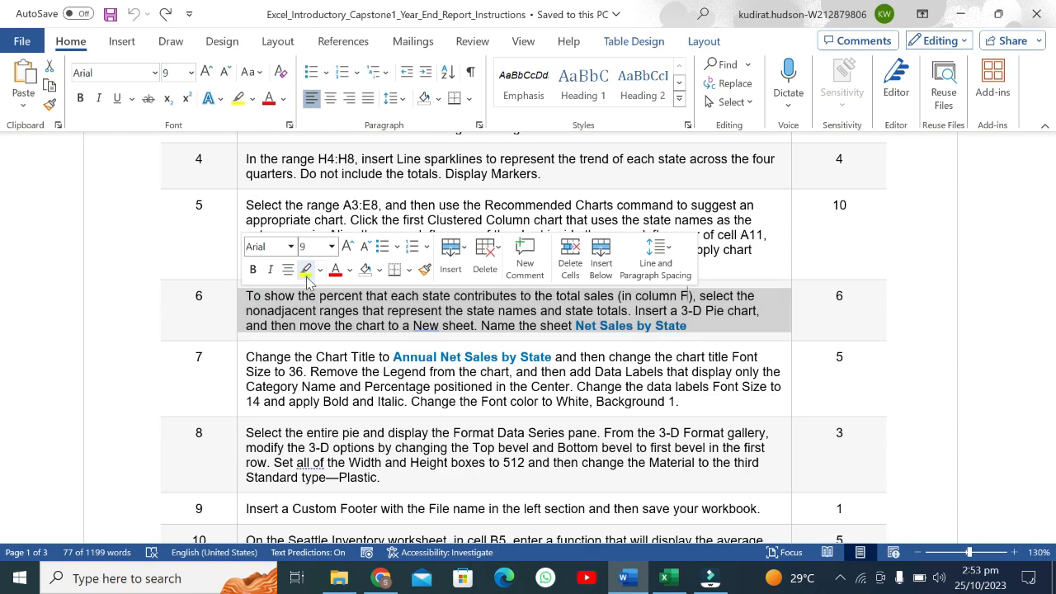
left_click(306, 274)
left_click(303, 317)
left_click_drag(256, 297, 629, 320)
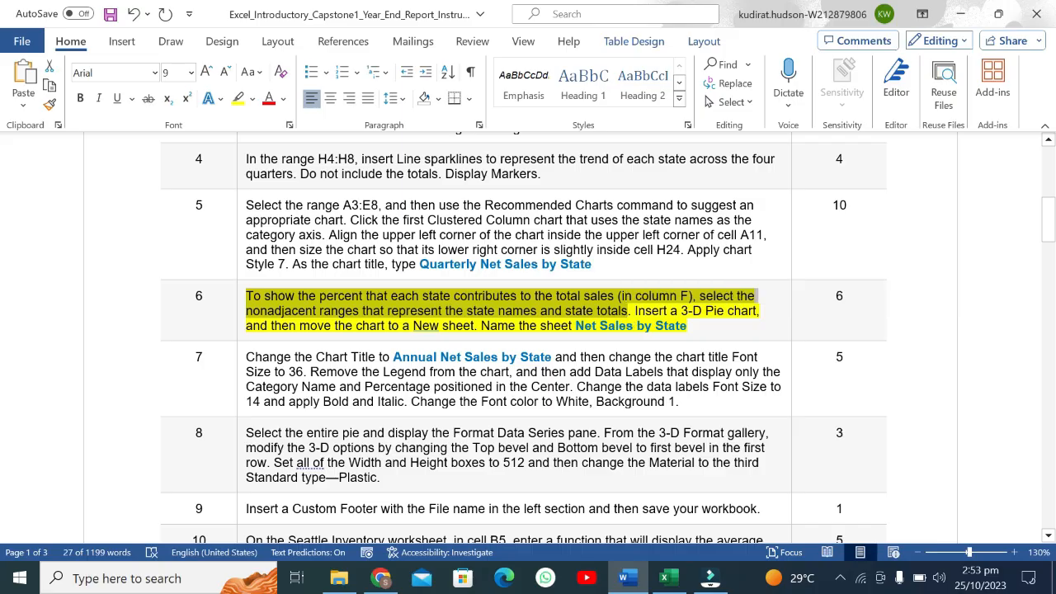
left_click_drag(636, 311, 756, 311)
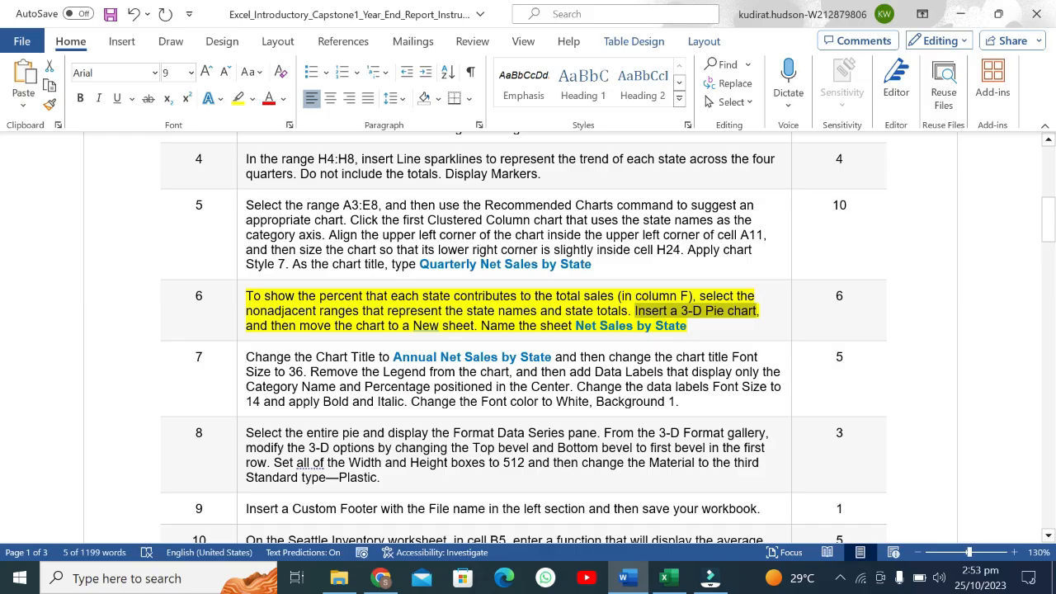
left_click_drag(422, 296, 696, 300)
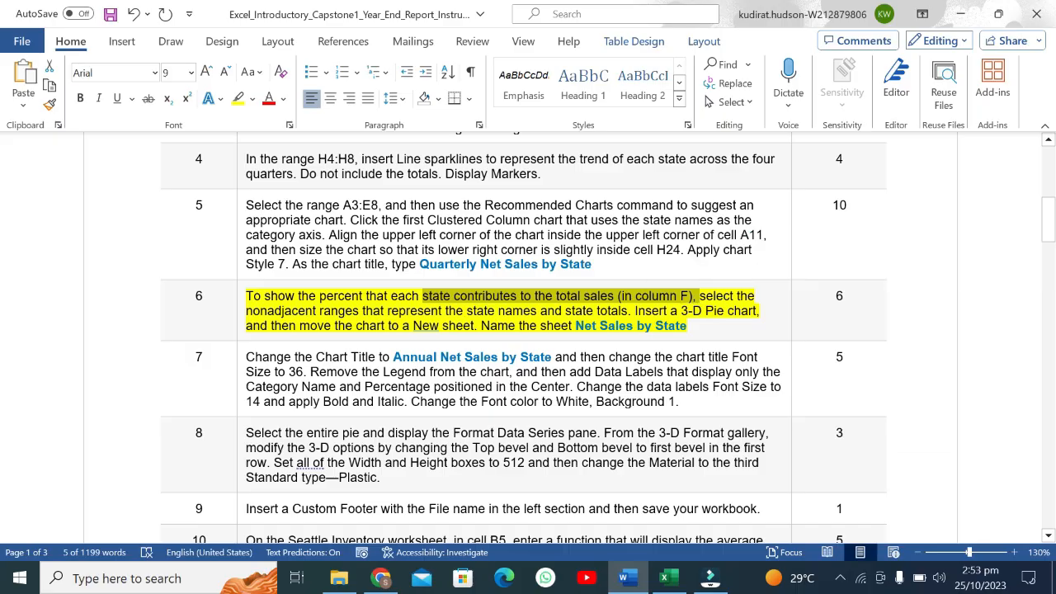
left_click_drag(246, 310, 523, 314)
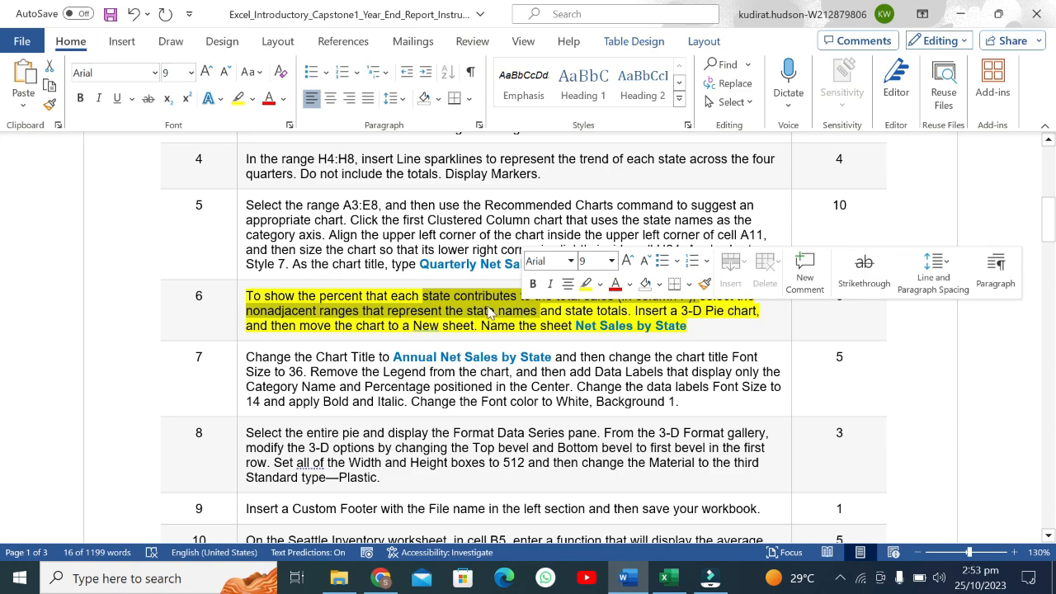
Switch to Excel and examine the state names in column A and the totals in column F on the Net Sales sheet
left_click(666, 578)
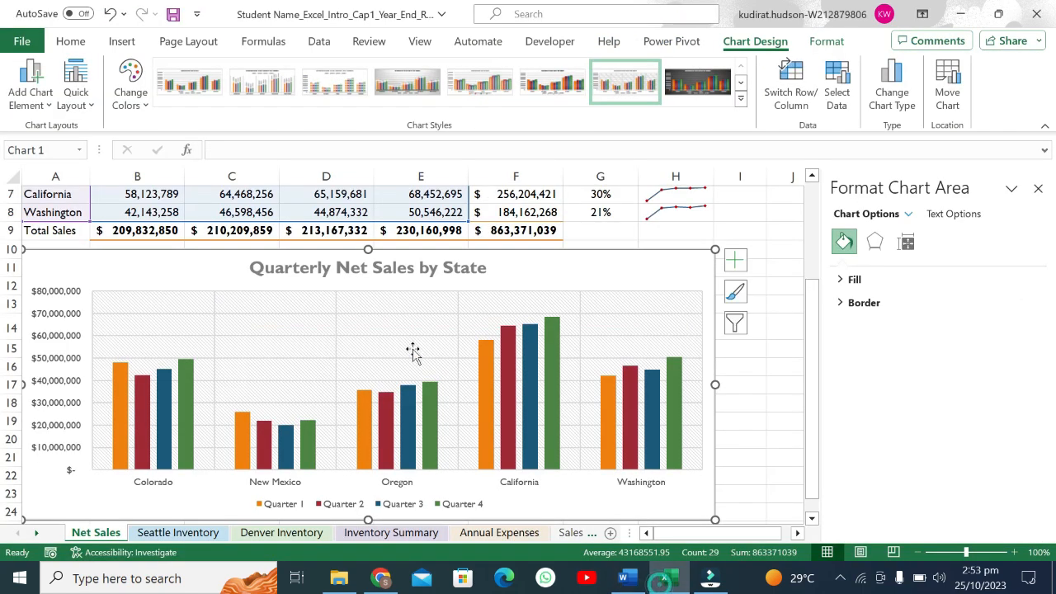
scroll(462, 264, "up", 2)
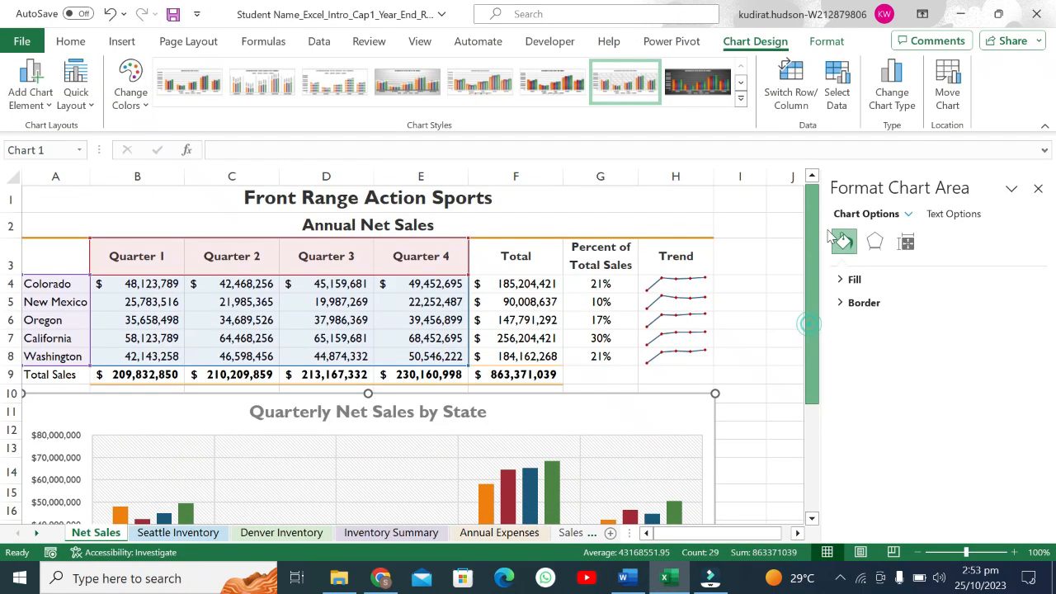
left_click(428, 269)
left_click_drag(430, 283, 430, 302)
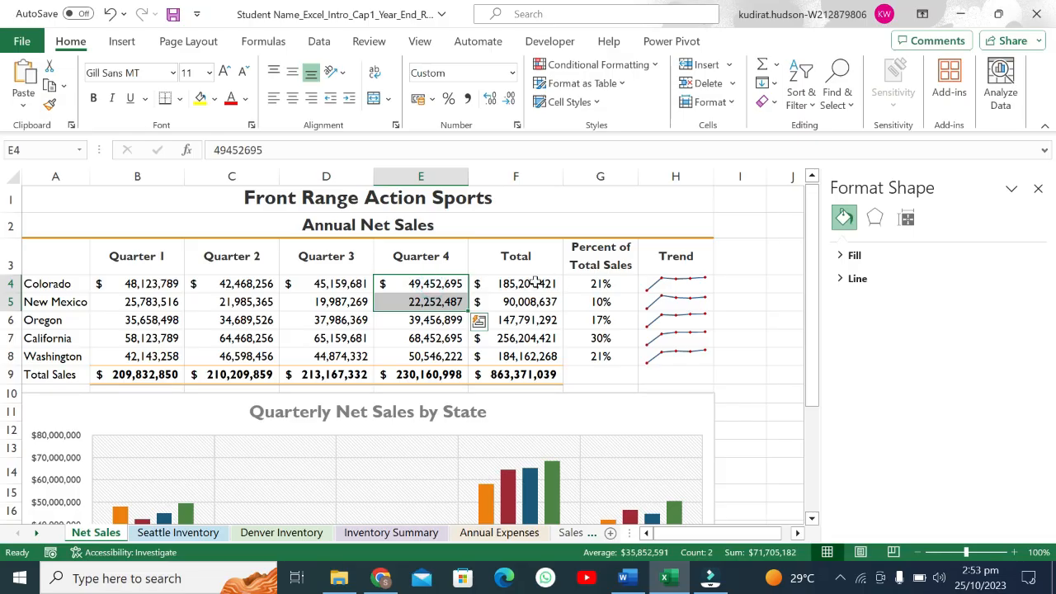
left_click(516, 176)
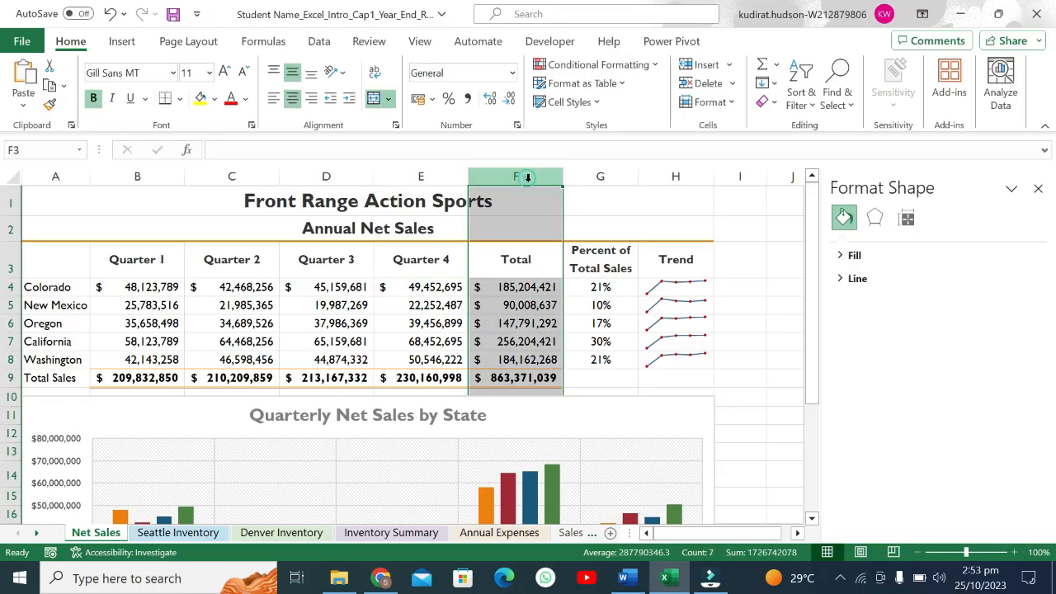
left_click(70, 176)
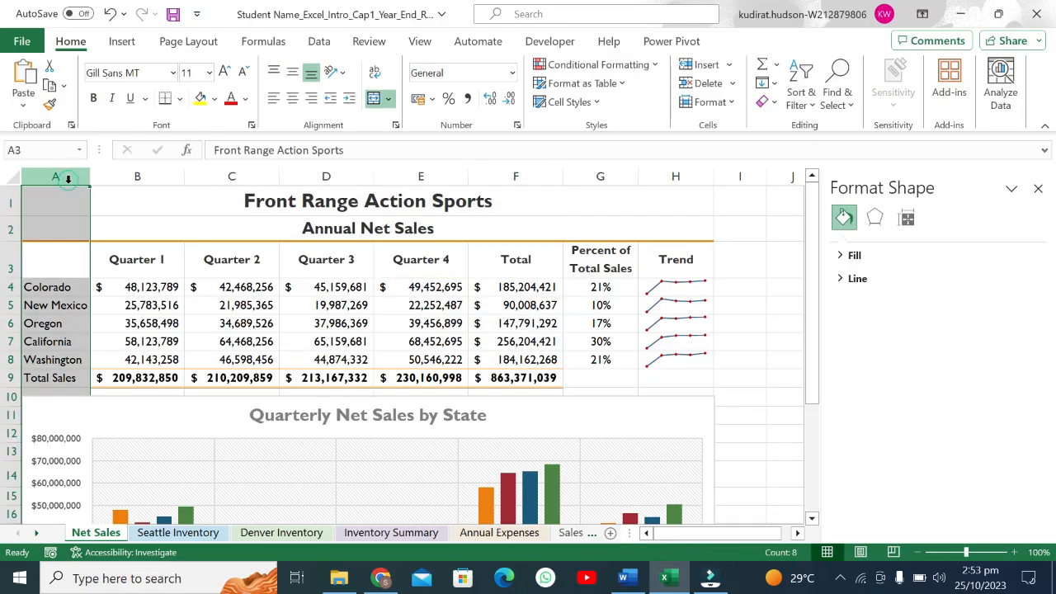
left_click(40, 286)
left_click(39, 305)
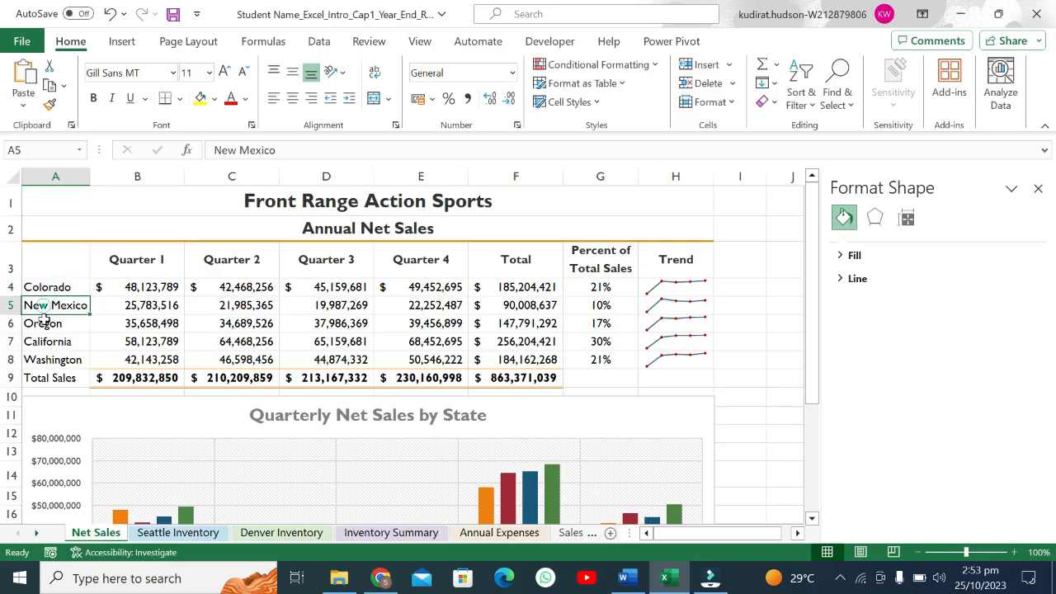
left_click(42, 323)
left_click(41, 359)
left_click(43, 378)
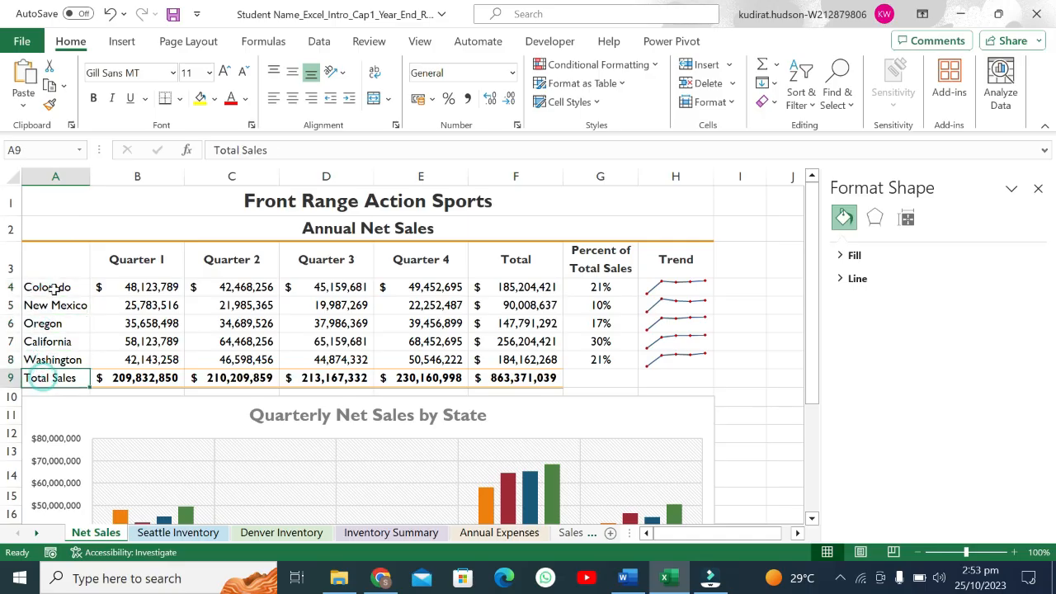
Select the nonadjacent ranges A4:A8 and F4:F8 and insert a 3-D Pie chart
left_click_drag(50, 288, 51, 363)
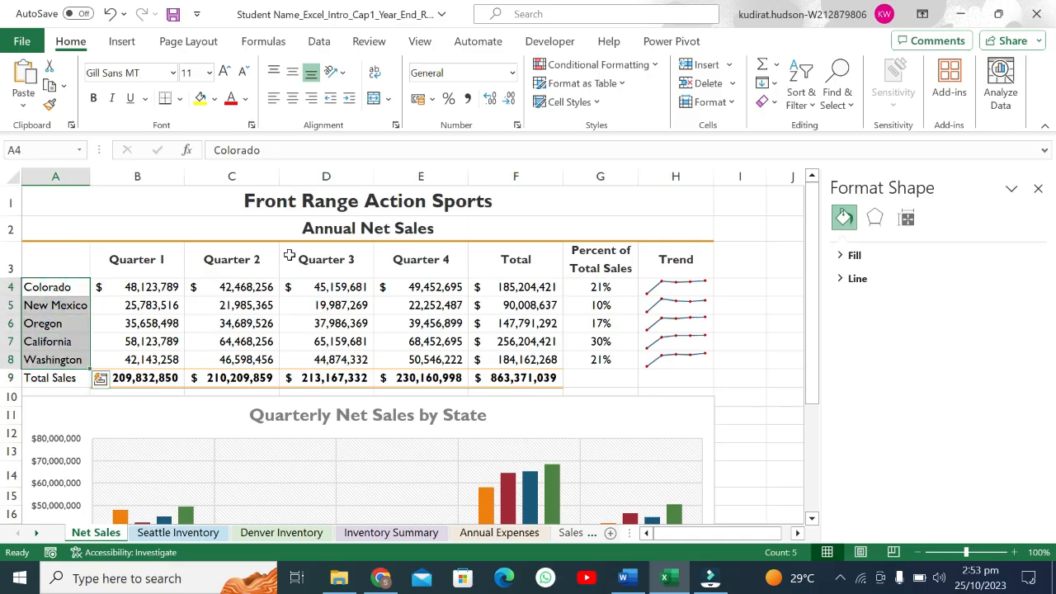
left_click_drag(521, 283, 527, 360)
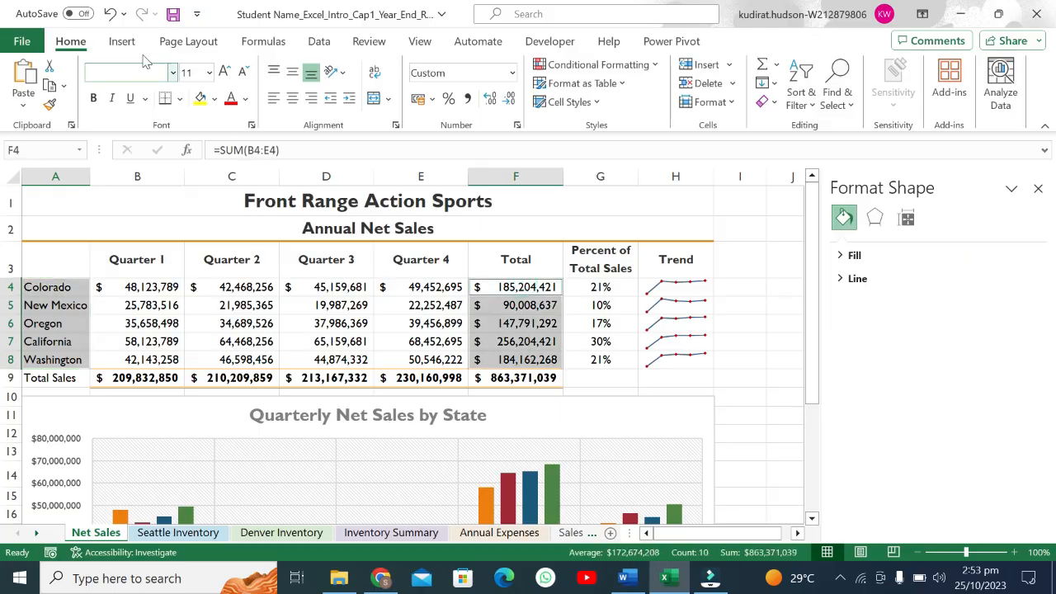
left_click(122, 41)
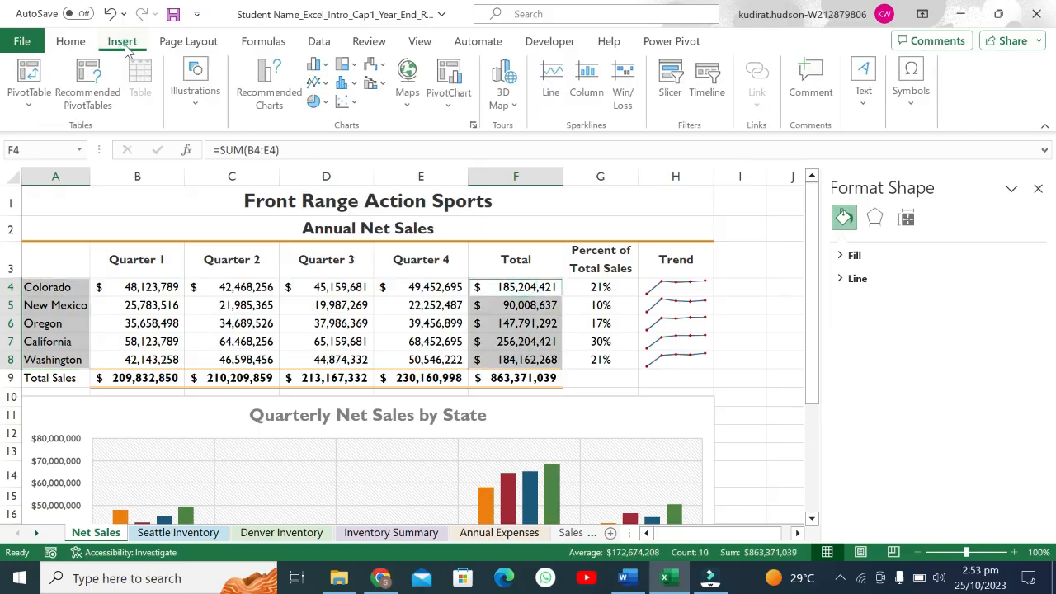
left_click(316, 101)
left_click(330, 237)
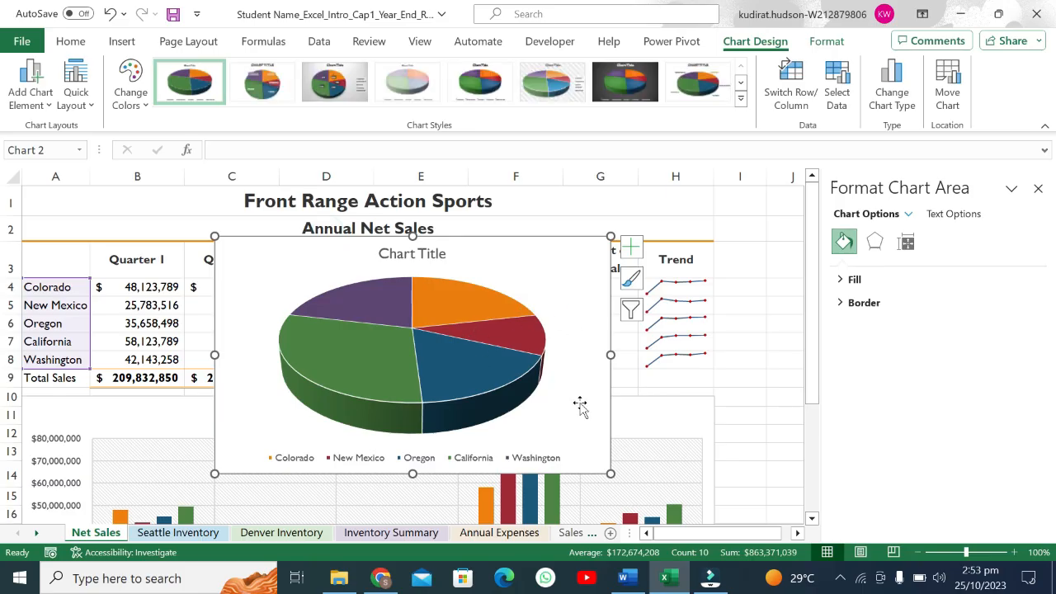
Check step 6 in Word for where to move the pie chart and how to name its sheet
left_click(628, 579)
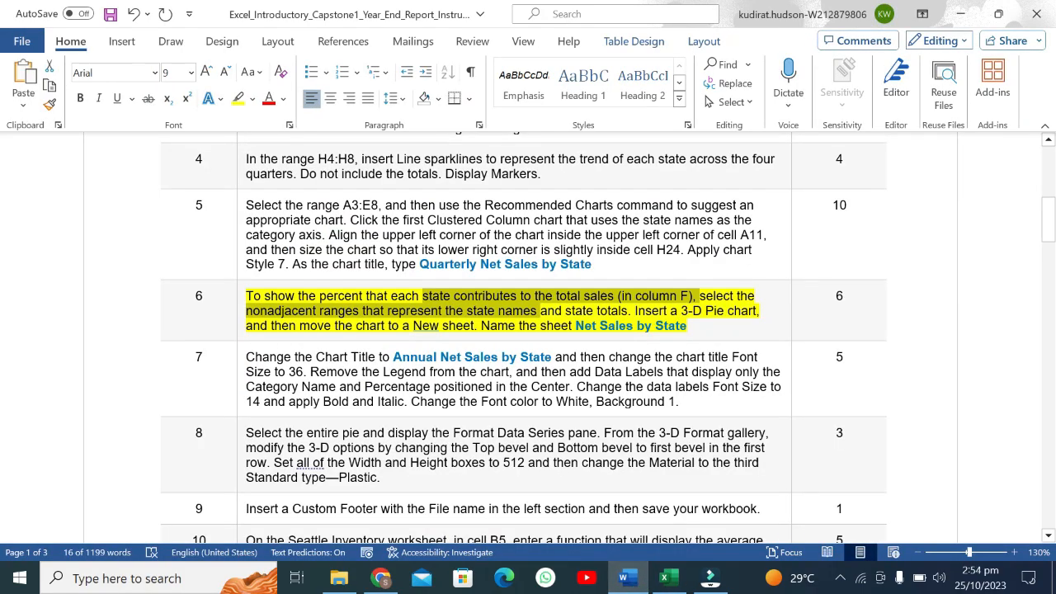
left_click_drag(271, 326, 477, 327)
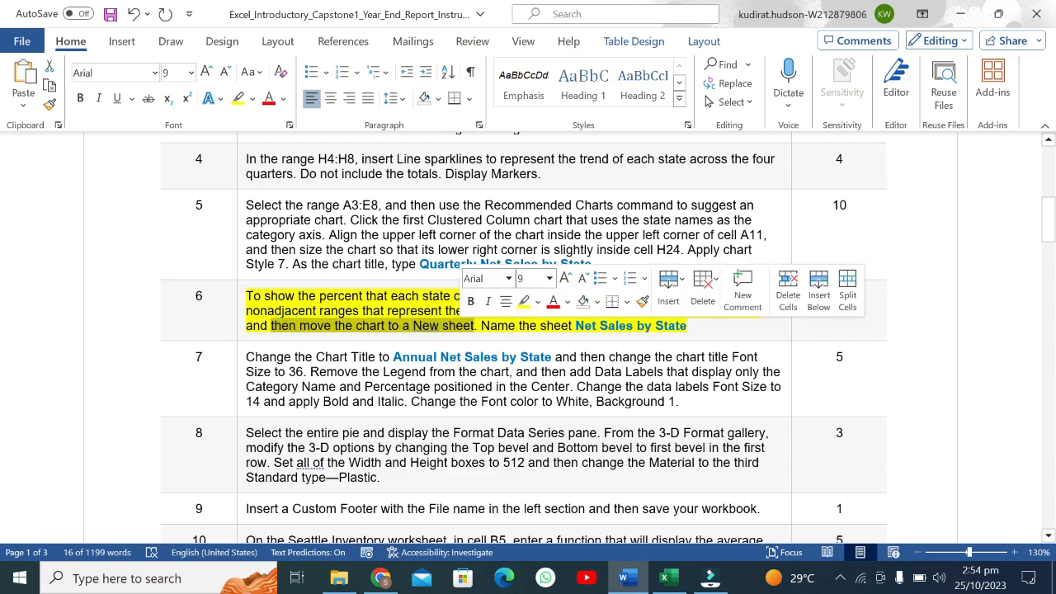
left_click_drag(576, 326, 681, 327)
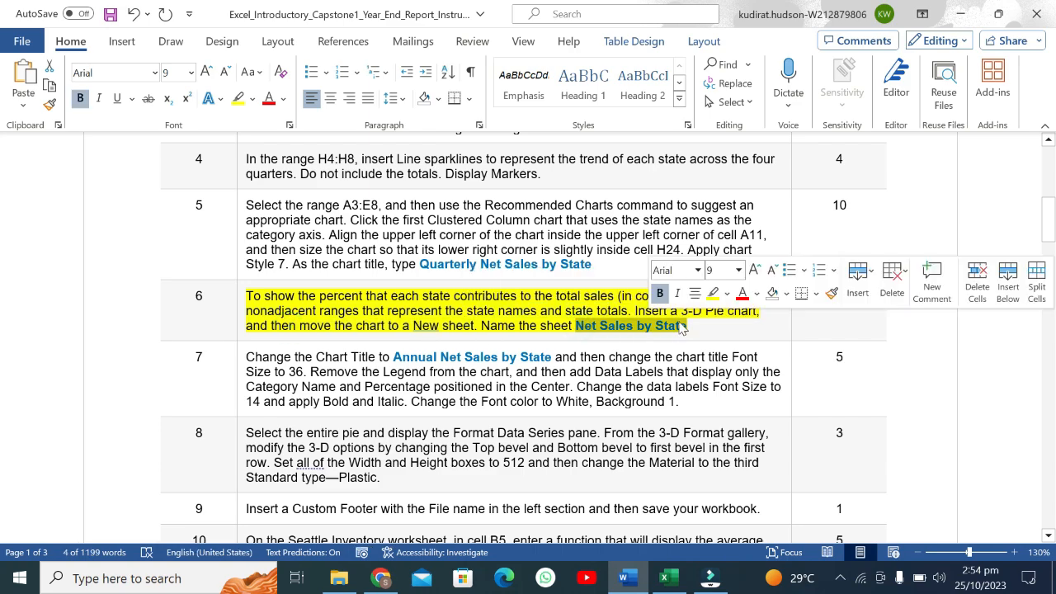
Switch to Excel and move the pie chart to a new sheet named "Net Sales by State"
left_click(660, 569)
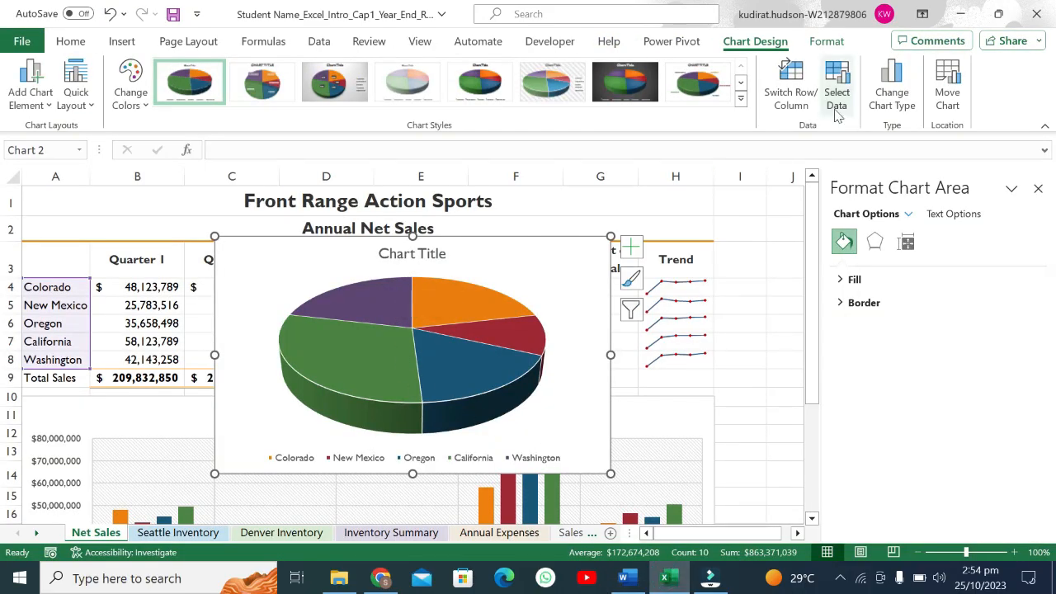
left_click(948, 84)
left_click(266, 430)
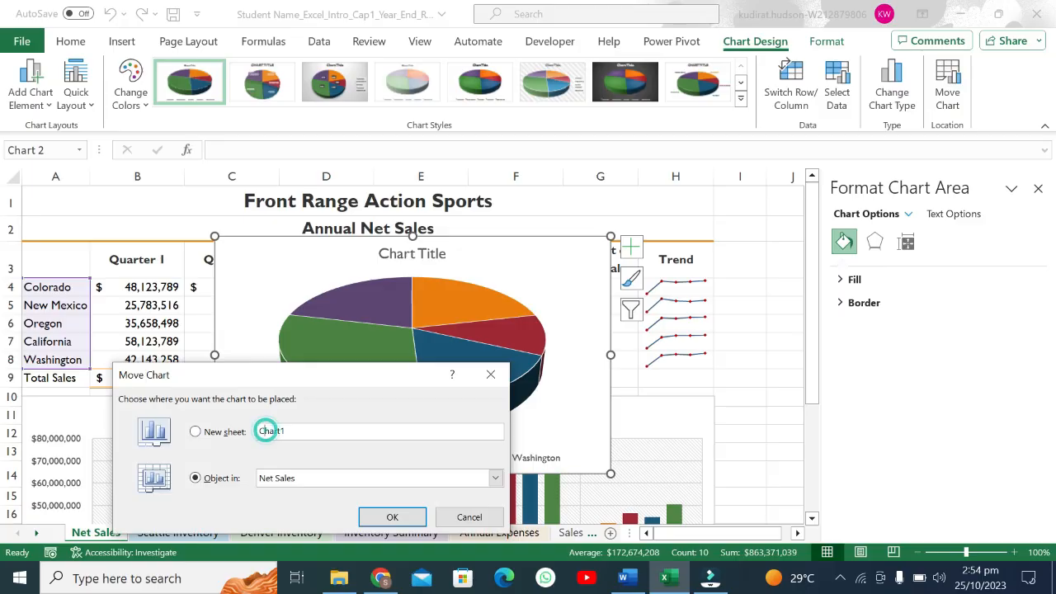
double_click(295, 430)
type("Net Sales by State")
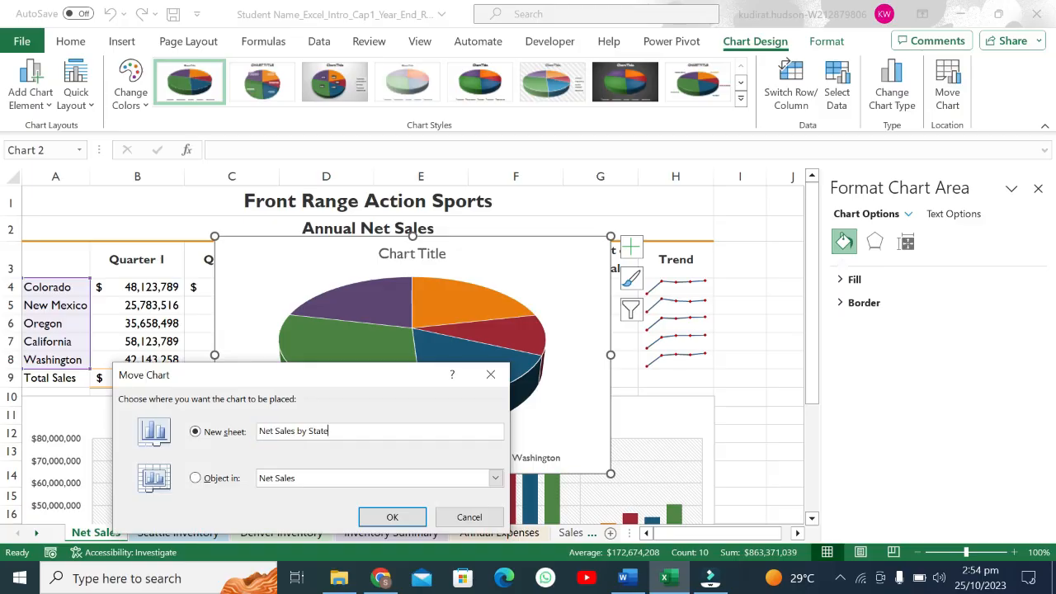
left_click(389, 515)
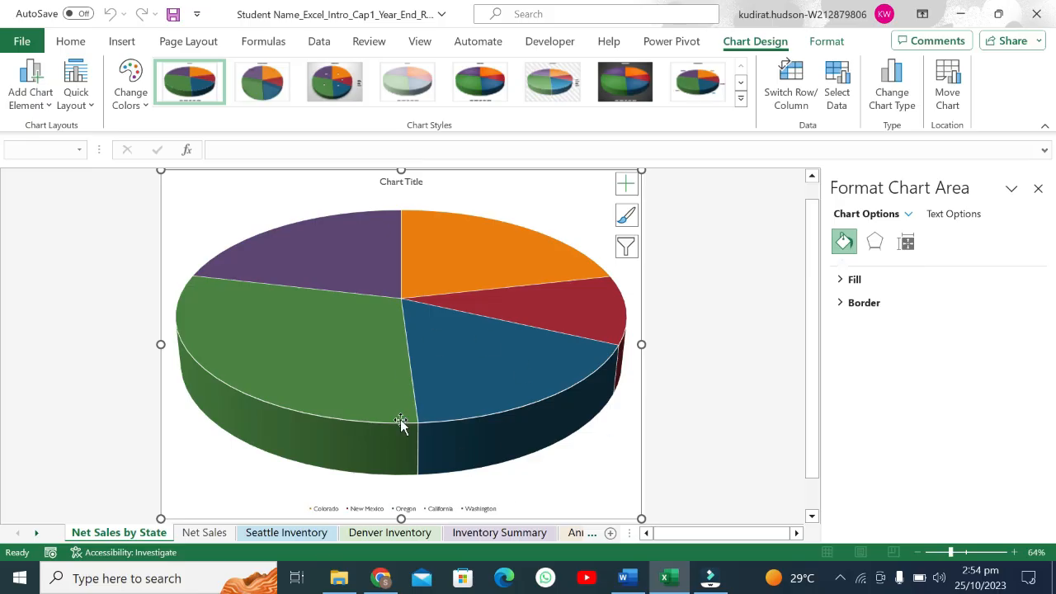
Switch to Word, remove the yellow highlighting from step 6, and highlight step 7's chart title and font size instruction in yellow
mouse_move(526, 316)
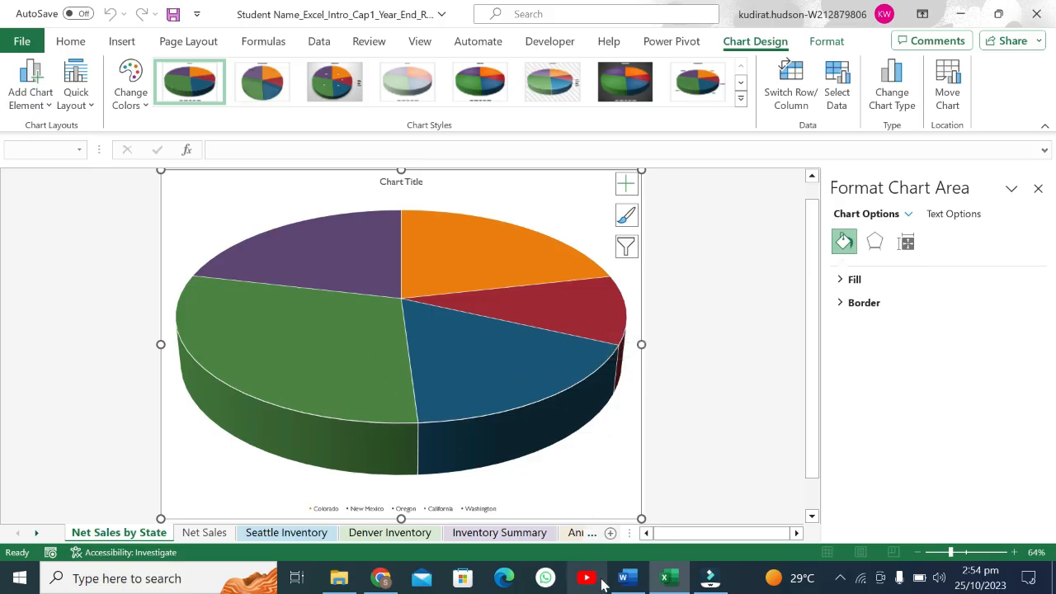
left_click(627, 580)
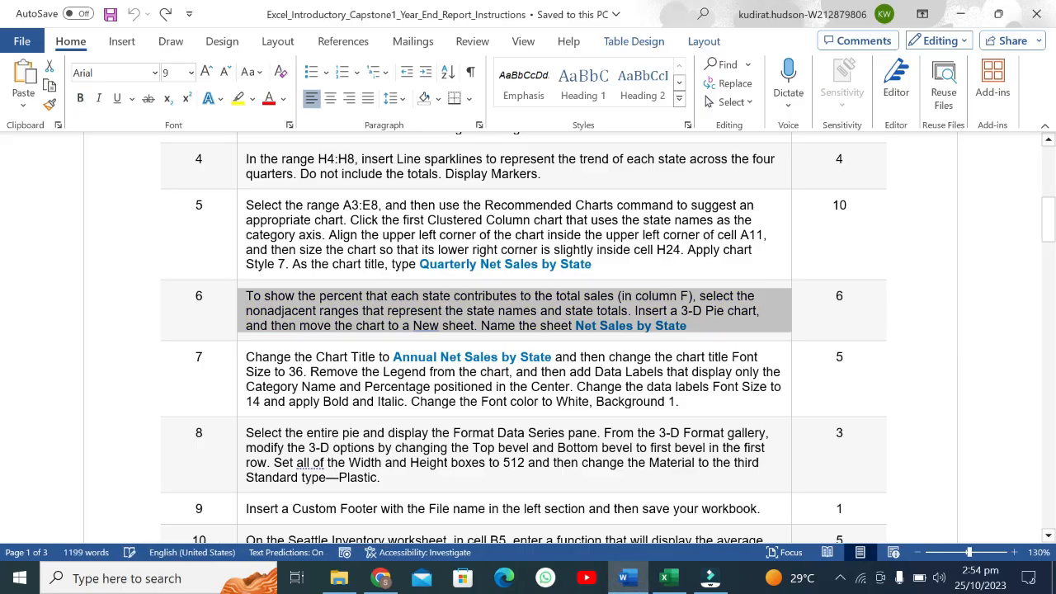
left_click(335, 355)
left_click_drag(246, 356, 309, 371)
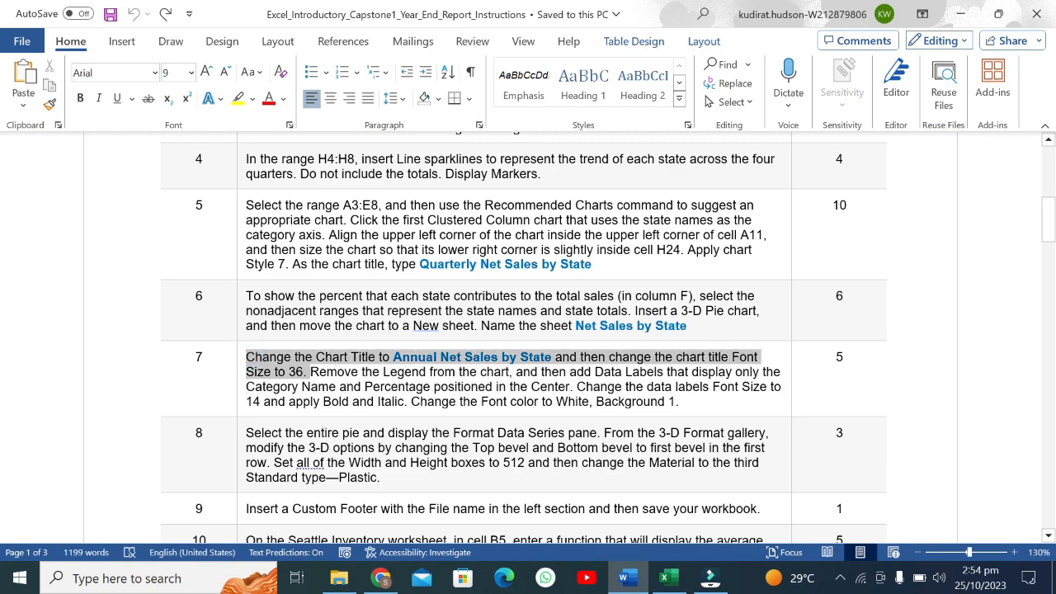
left_click(378, 344)
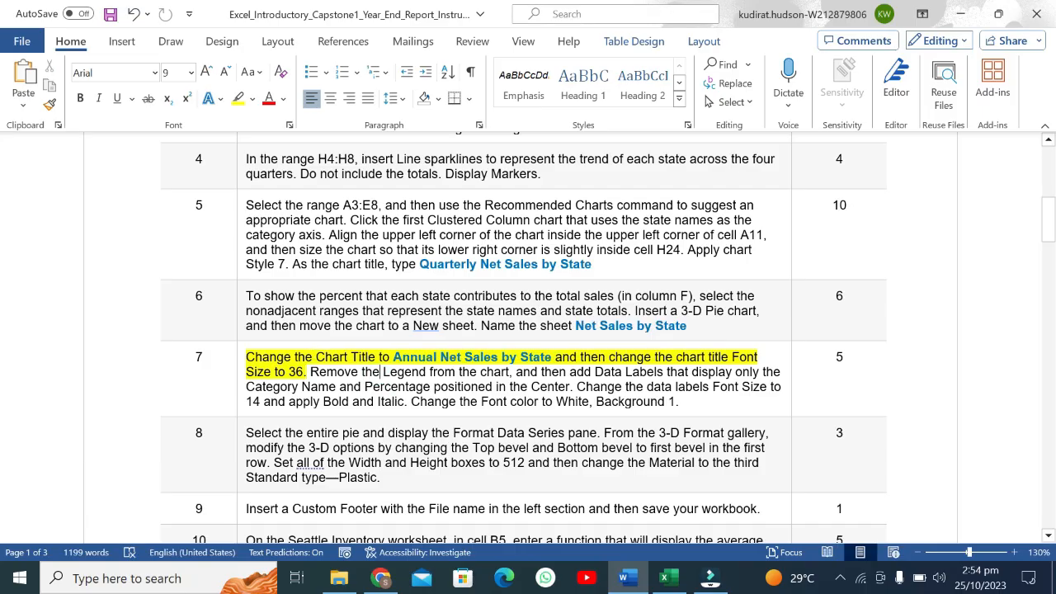
Copy "Annual Net Sales by State" from step 7 in Word and paste it as the pie chart's title in Excel
left_click_drag(393, 357, 544, 360)
key("ctrl+c")
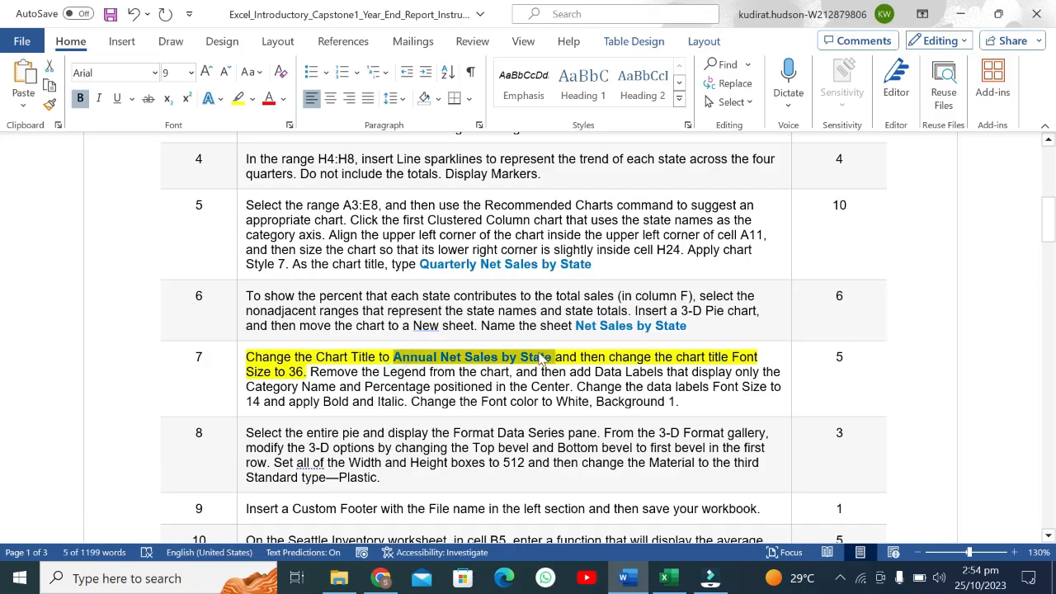
left_click(668, 577)
left_click(404, 181)
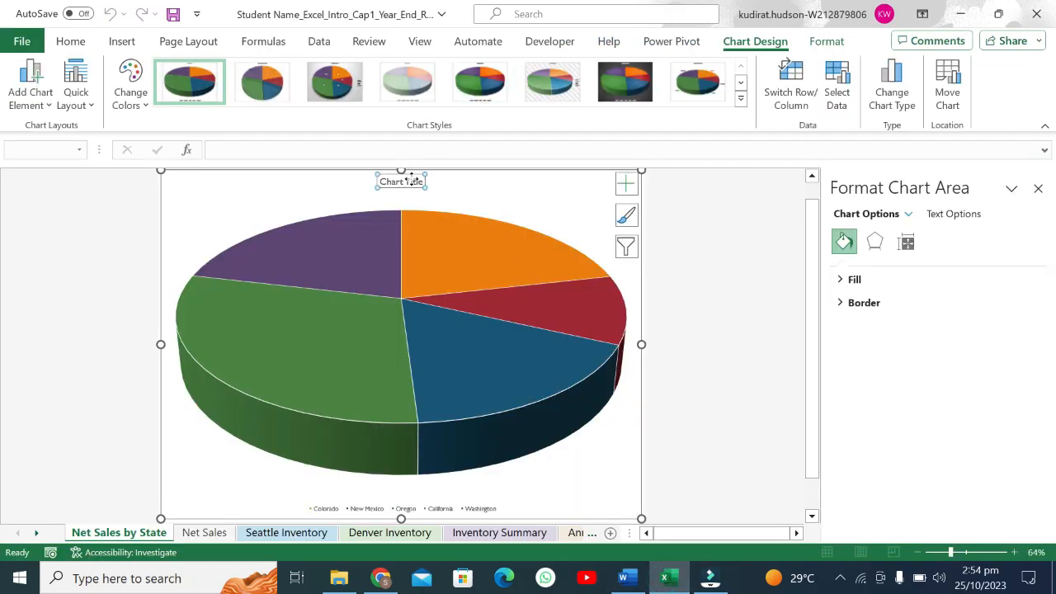
left_click(420, 181)
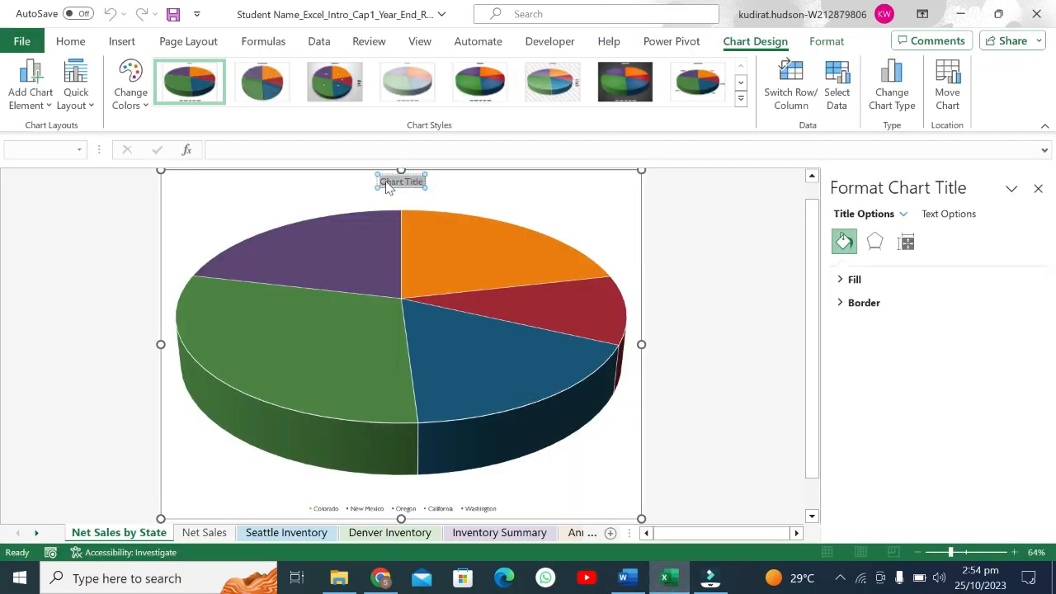
key("ctrl+v")
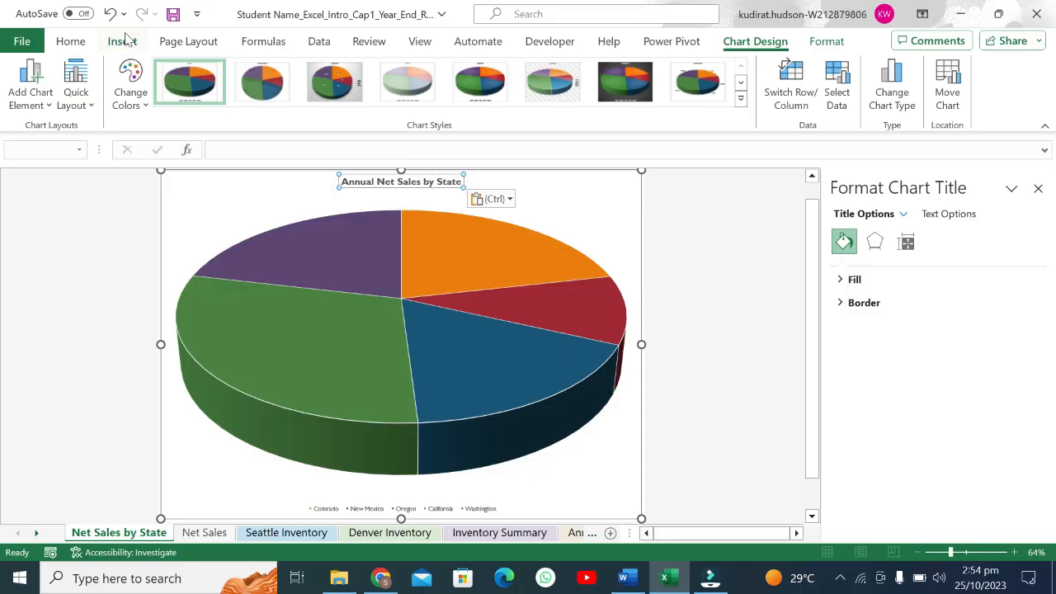
Try to set the chart title's font size to 36 without selecting its text
left_click(71, 40)
left_click(209, 72)
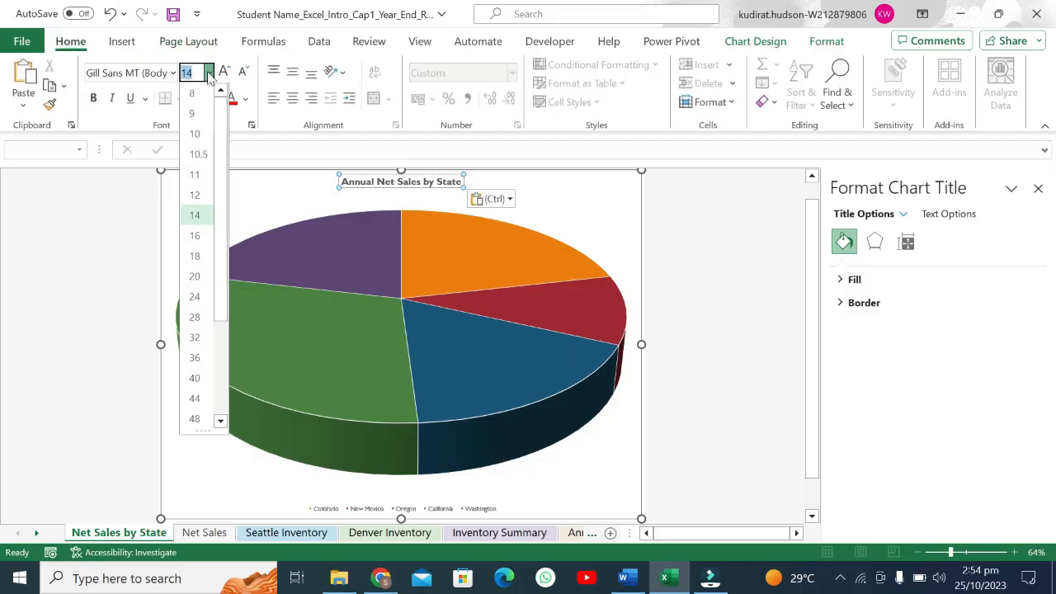
left_click(194, 360)
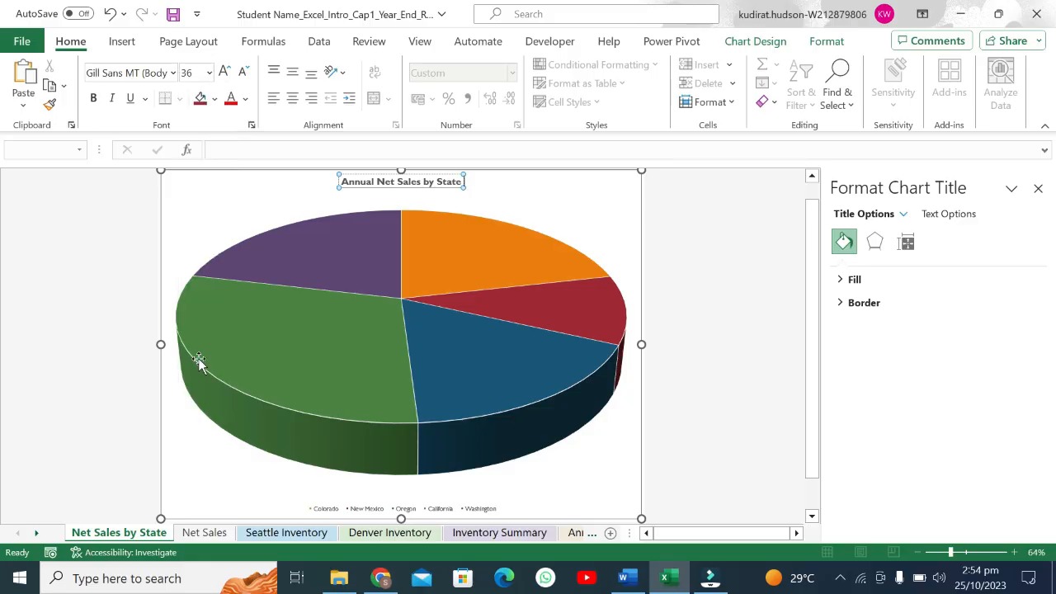
Select the entire pie chart title text and set its font size to 36
left_click_drag(464, 182, 338, 182)
left_click(452, 135)
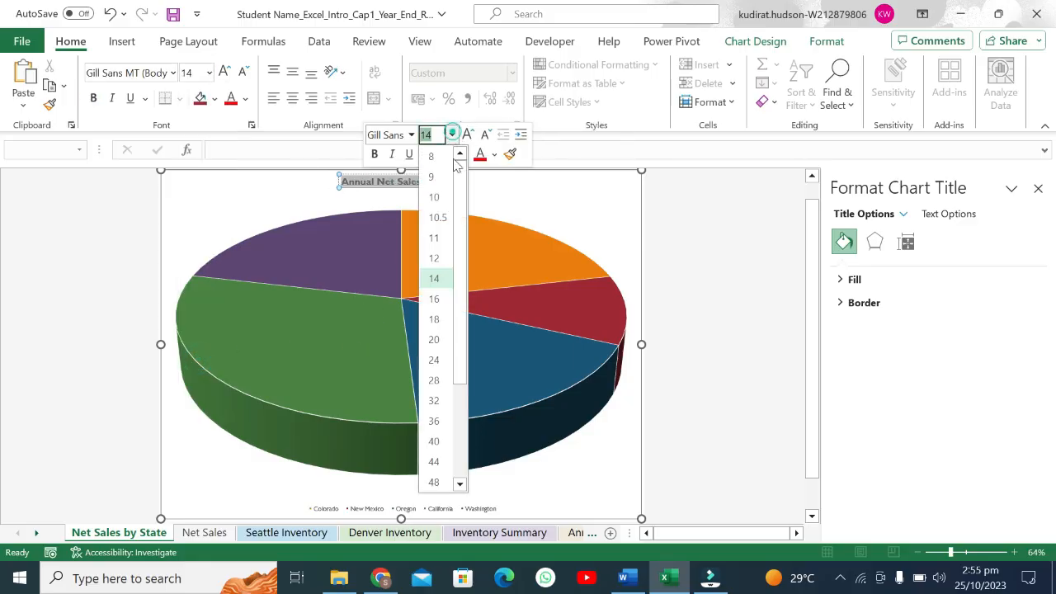
left_click(434, 421)
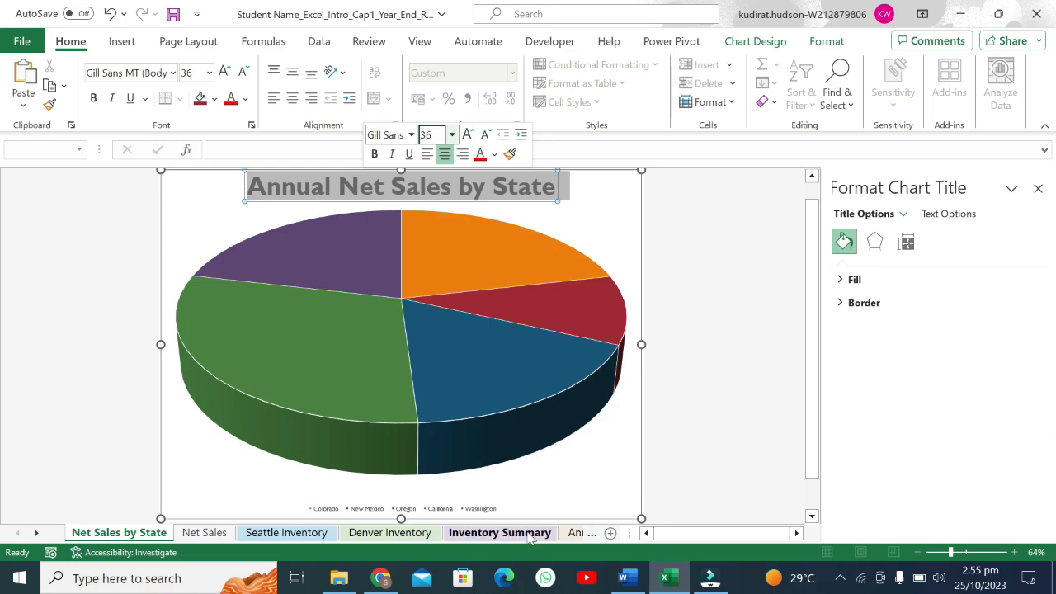
Switch to Word and move the yellow highlighting in step 7 from the chart title instruction to the legend and data labels instruction
left_click(627, 578)
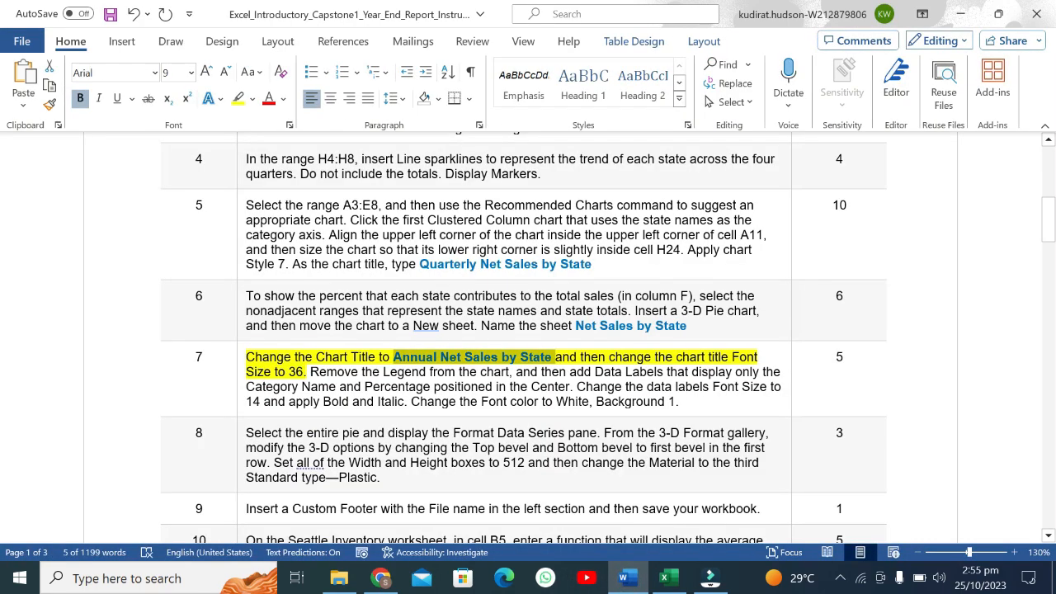
key("ctrl+z")
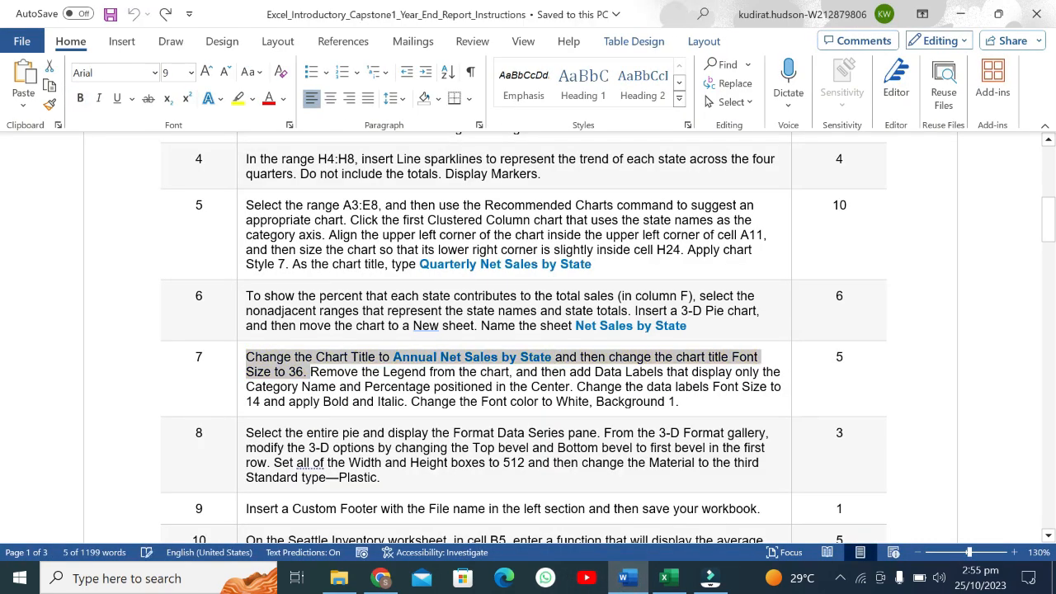
left_click(328, 371)
left_click_drag(328, 371, 569, 387)
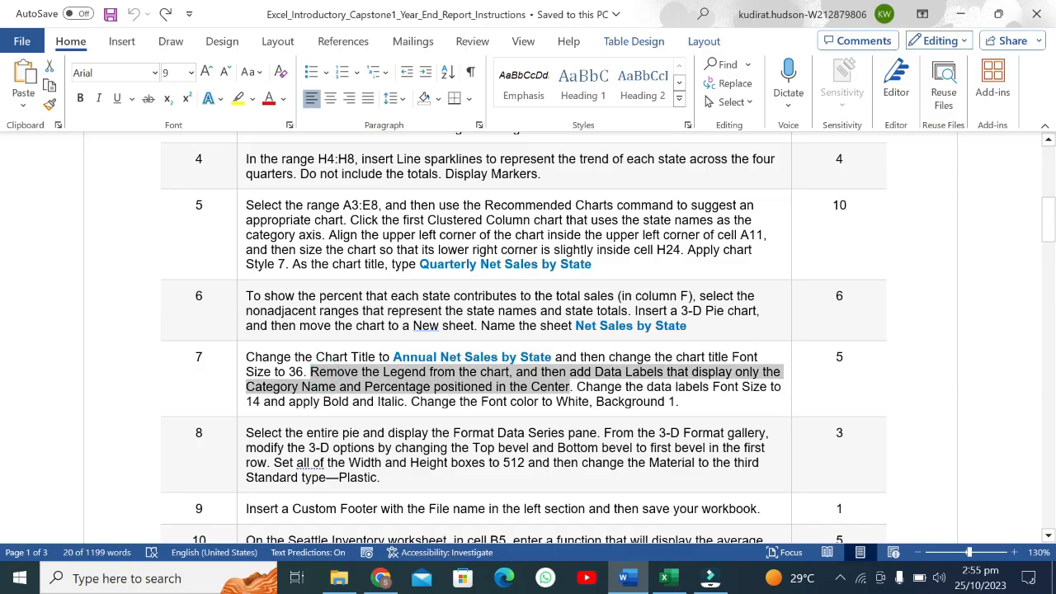
left_click(629, 361)
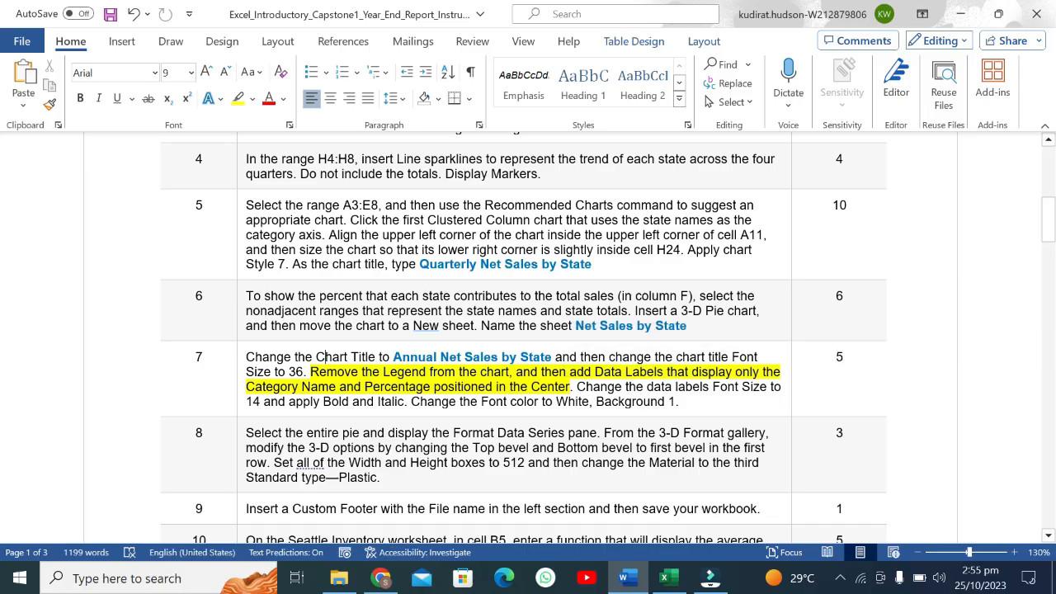
left_click_drag(311, 372, 688, 373)
Switch to Excel and remove the legend from the pie chart
left_click(668, 578)
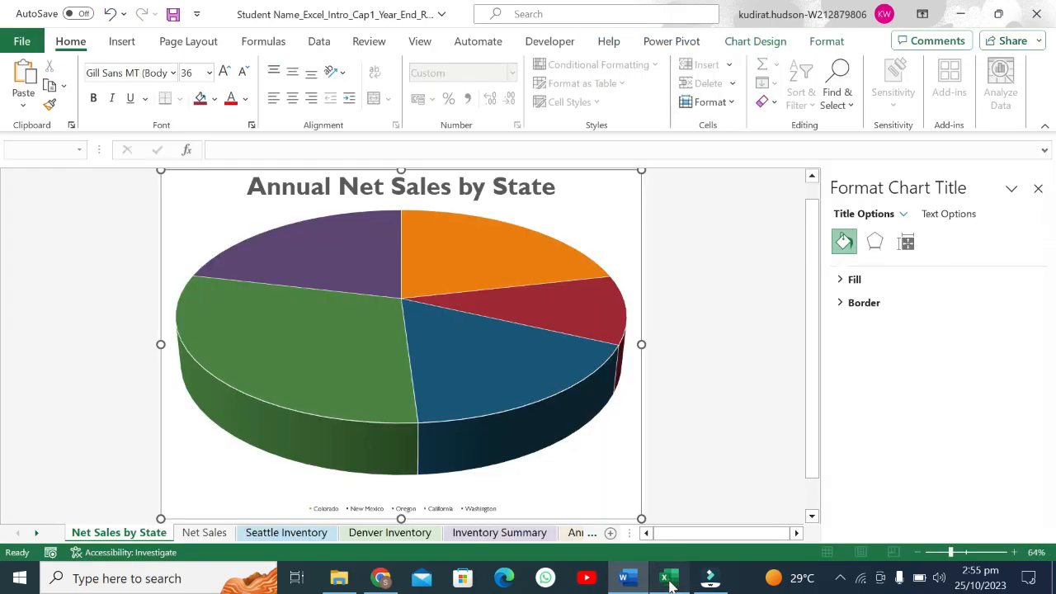
left_click(609, 236)
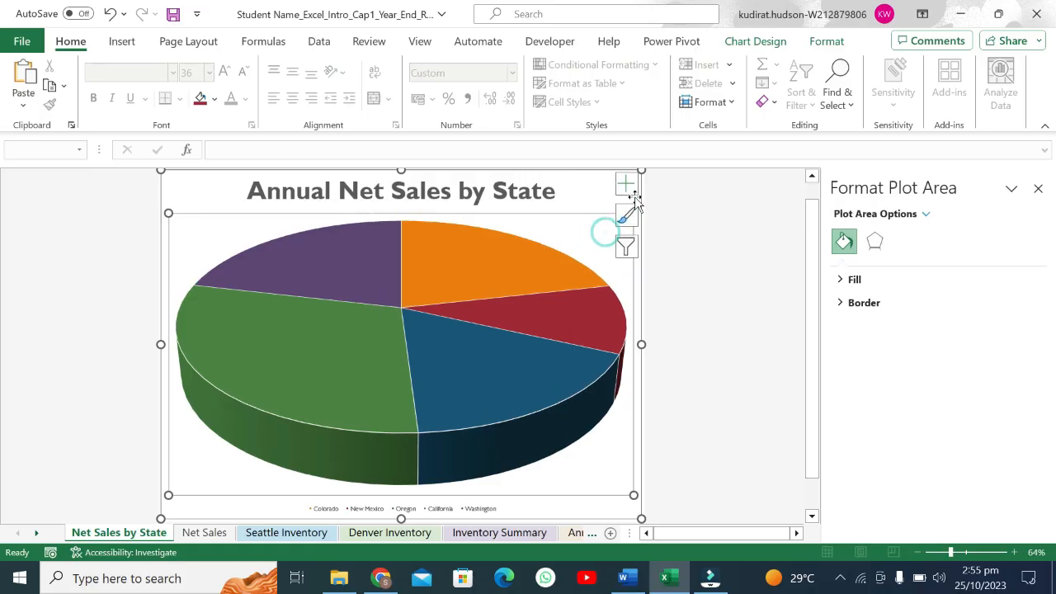
left_click(629, 184)
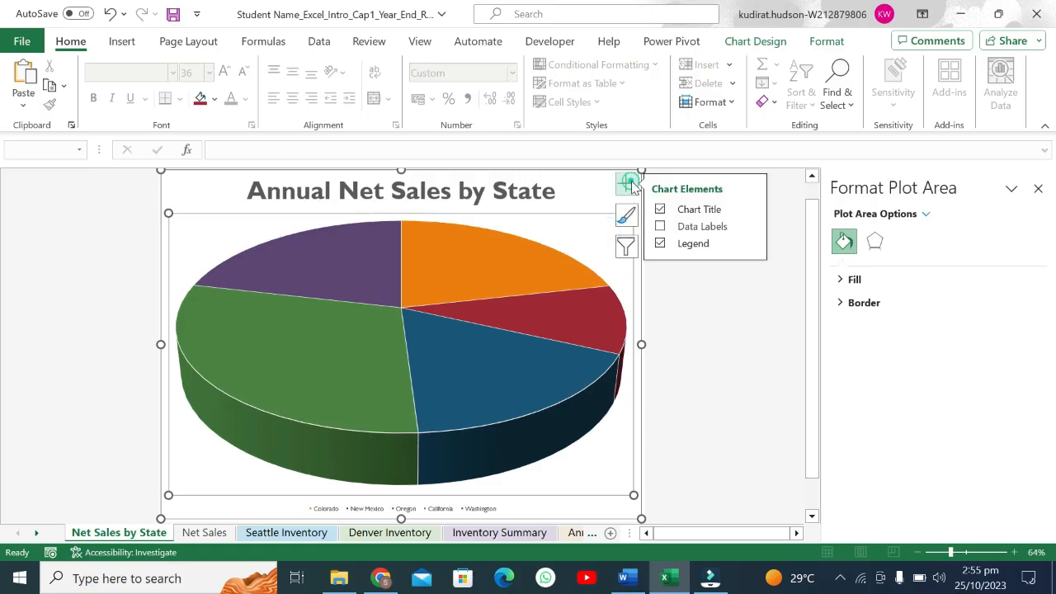
left_click(660, 243)
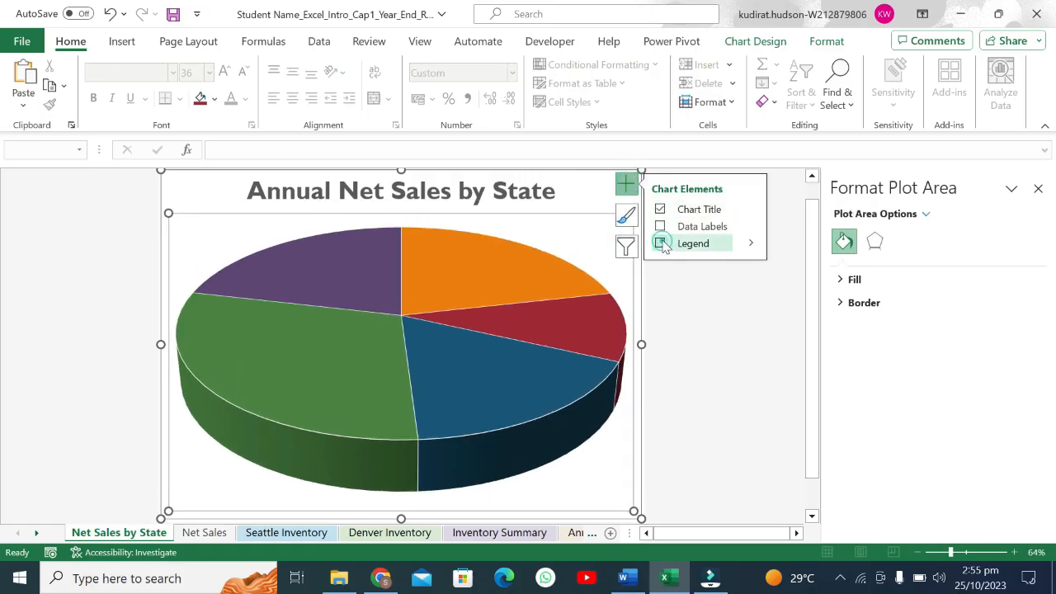
Add data labels to the pie chart showing only category name and percentage, without leader lines, positioned in the center
left_click(751, 228)
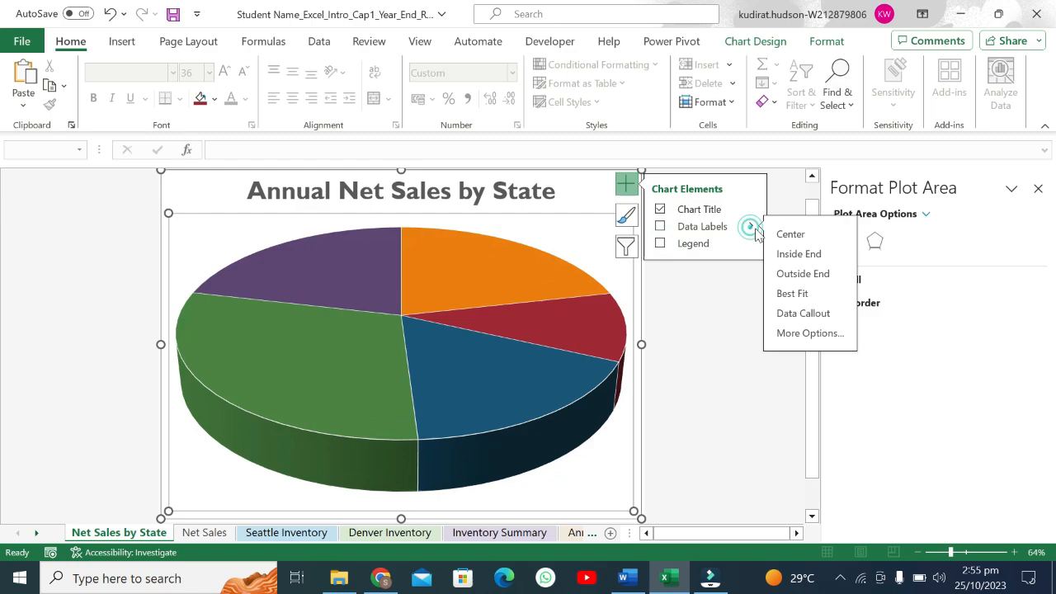
left_click(800, 332)
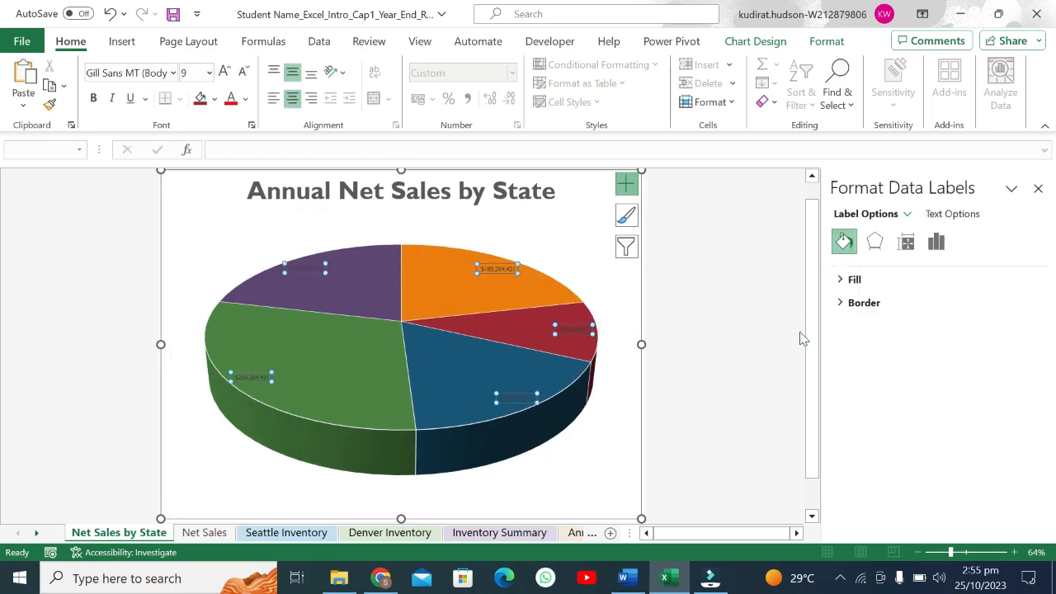
left_click(937, 242)
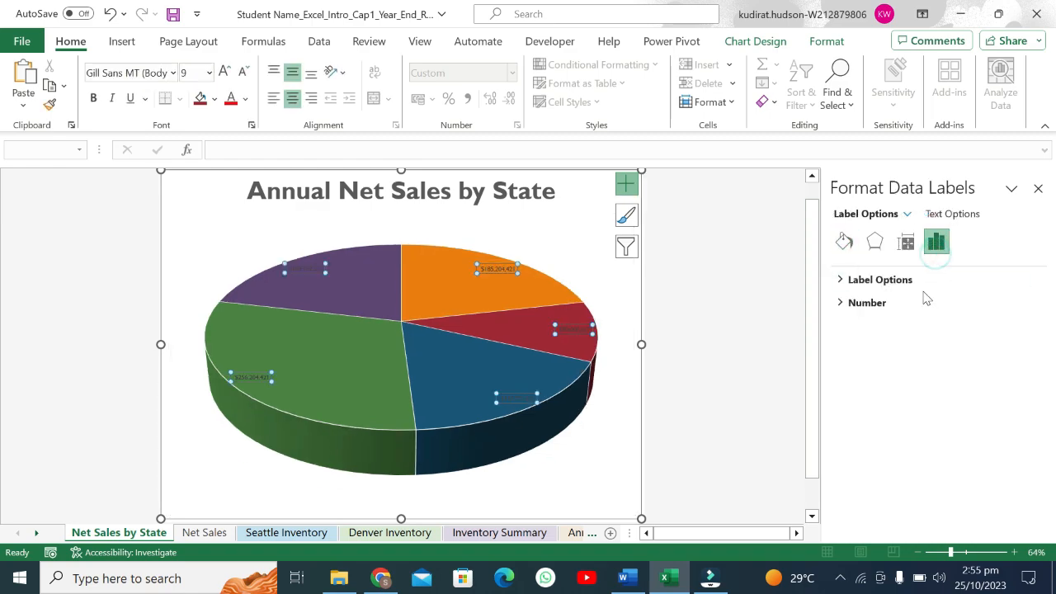
left_click(910, 280)
left_click_drag(1036, 368, 1042, 402)
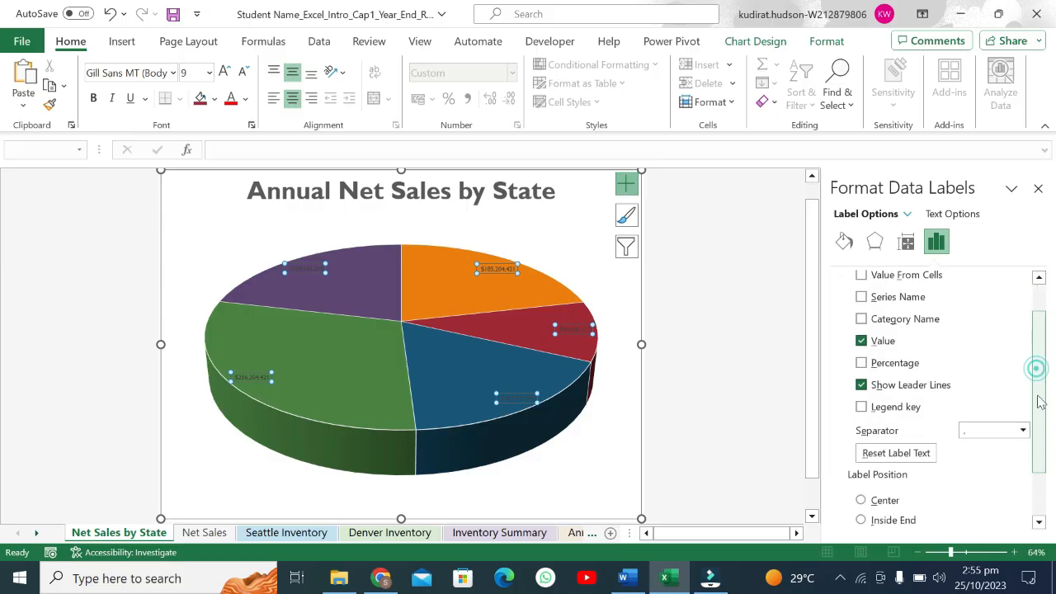
left_click(861, 319)
left_click(861, 341)
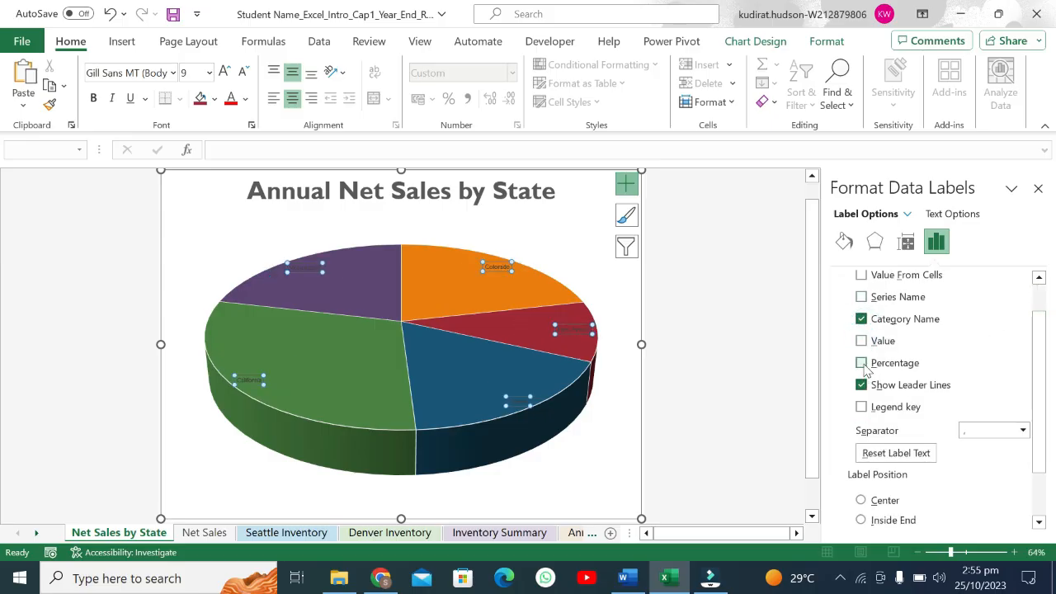
left_click(861, 363)
left_click(862, 384)
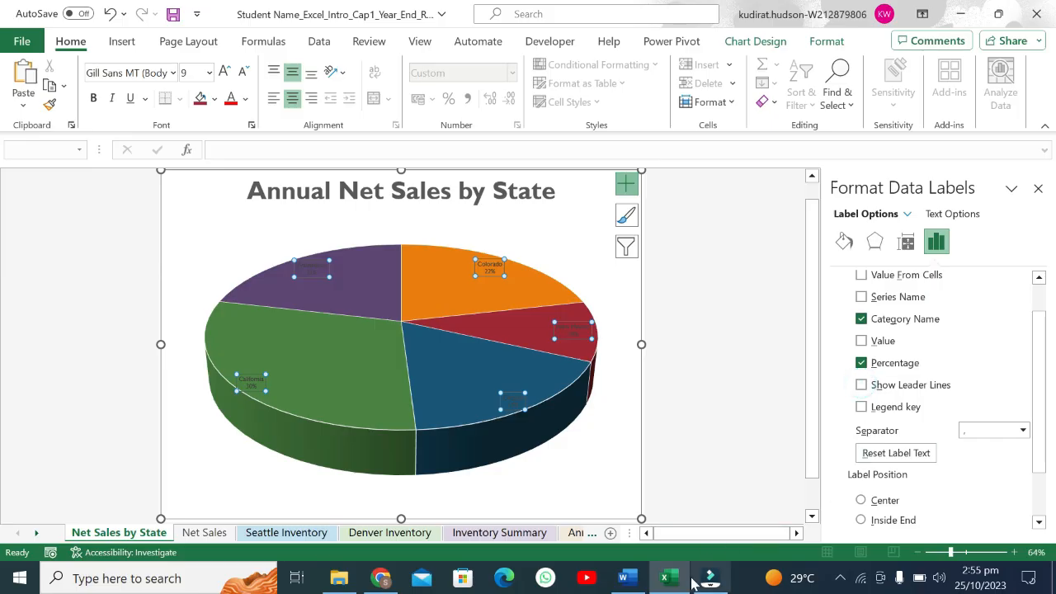
left_click(861, 500)
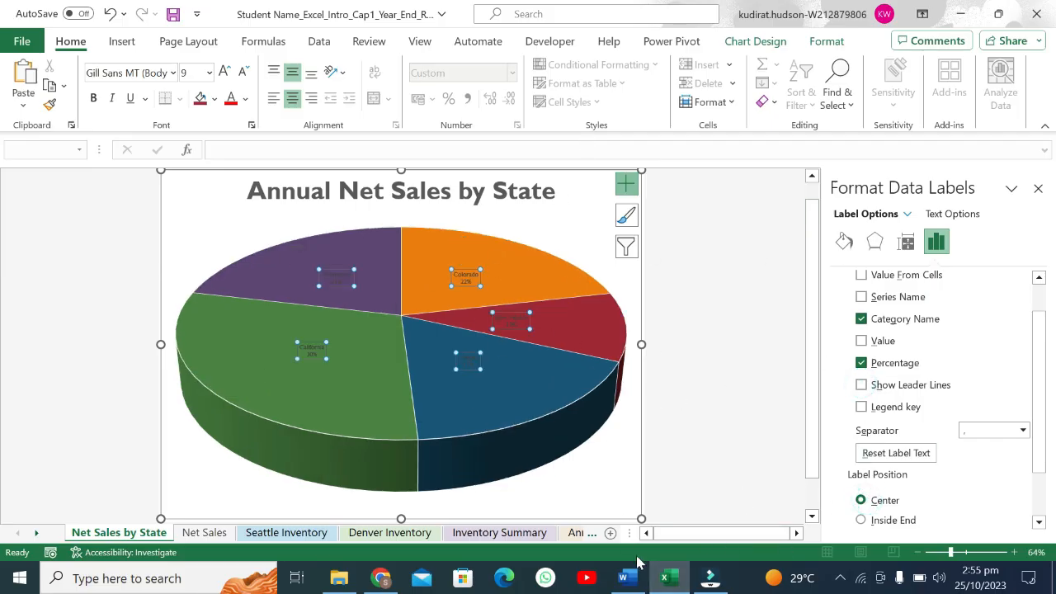
Move the yellow highlighting in Word to step 7's data labels font size and style instruction, and return to Excel
left_click(623, 577)
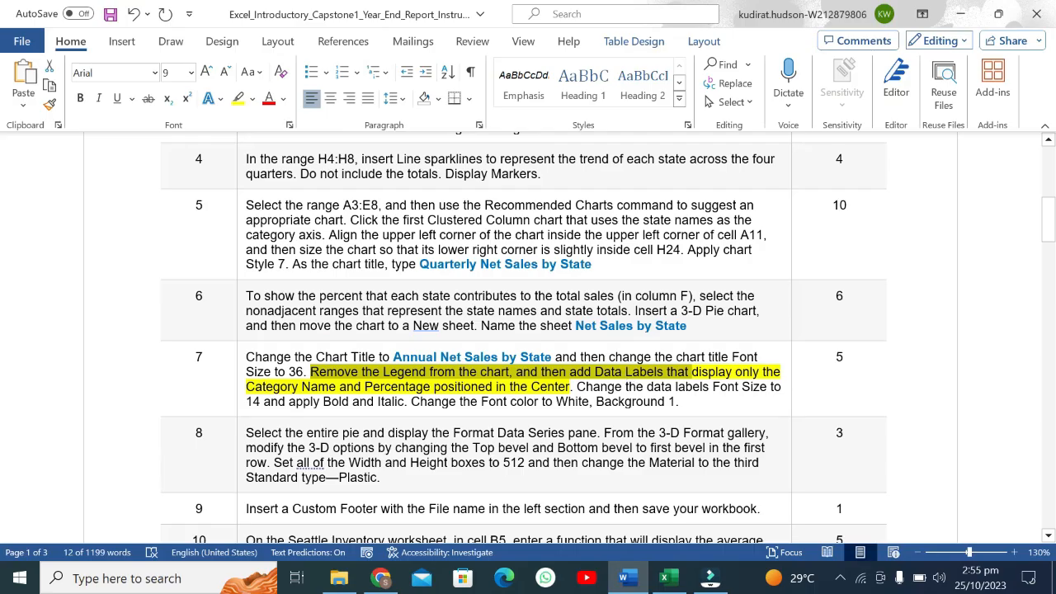
key("ctrl+z")
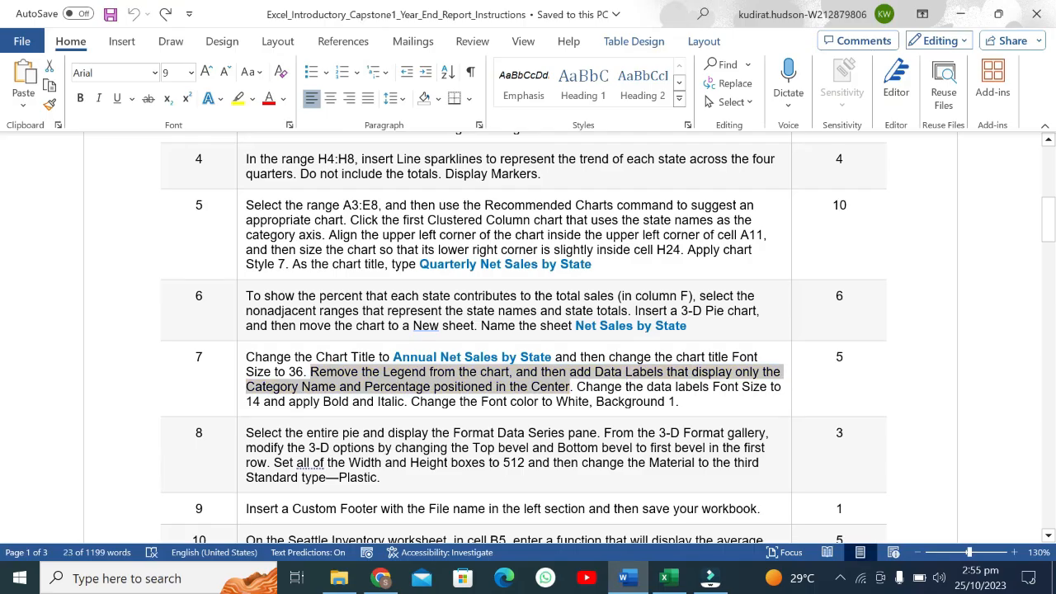
left_click_drag(581, 387, 409, 402)
left_click(476, 374)
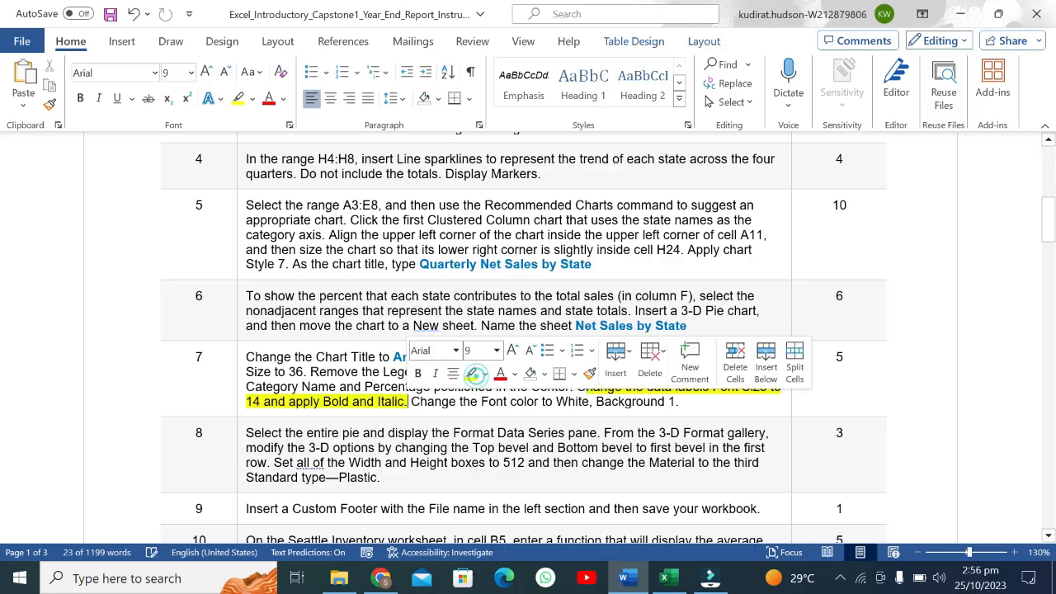
left_click(388, 405)
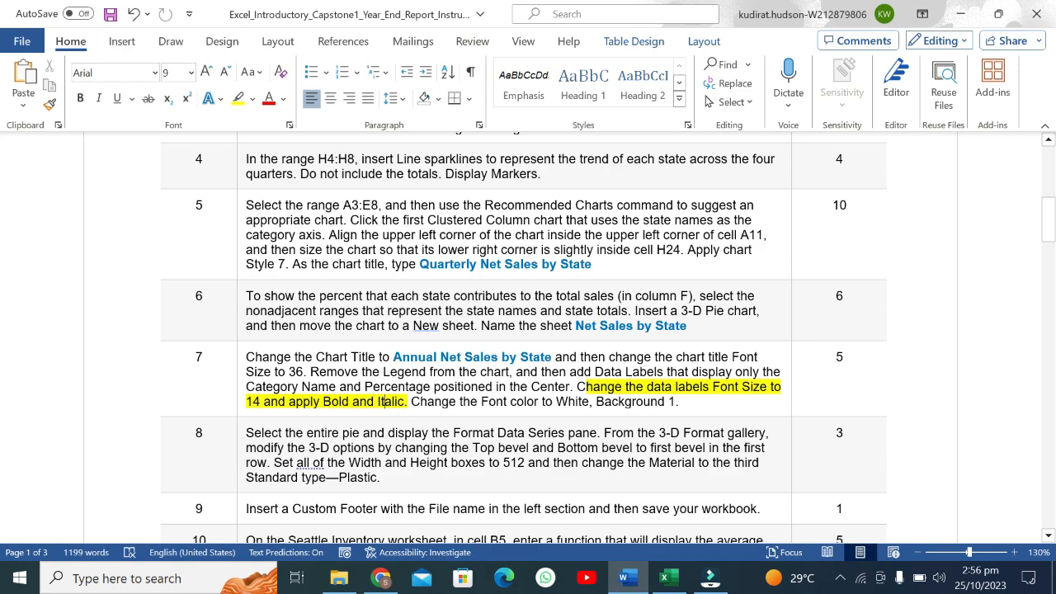
left_click(664, 579)
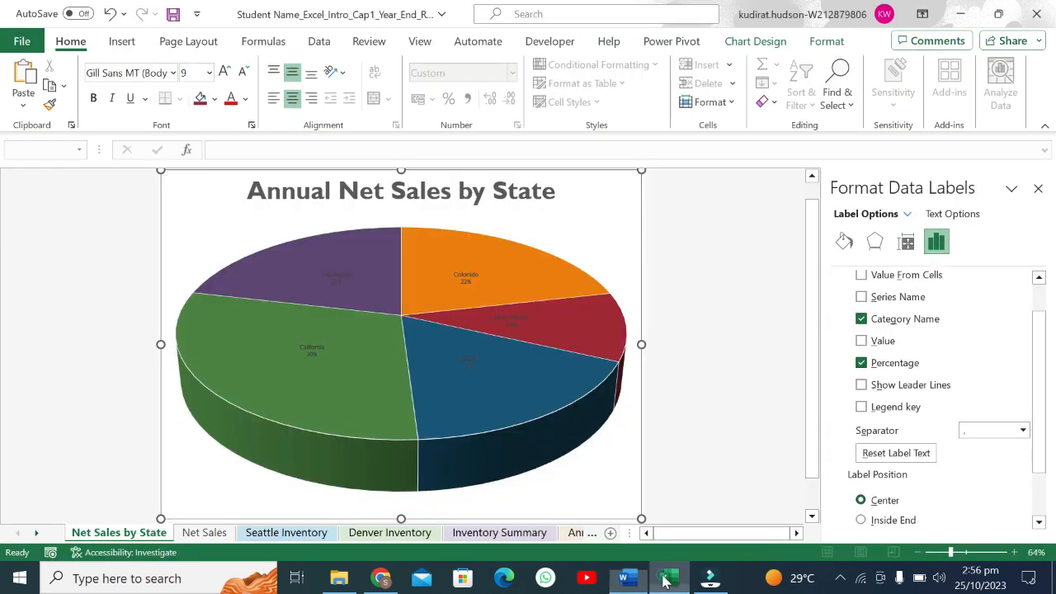
left_click(461, 362)
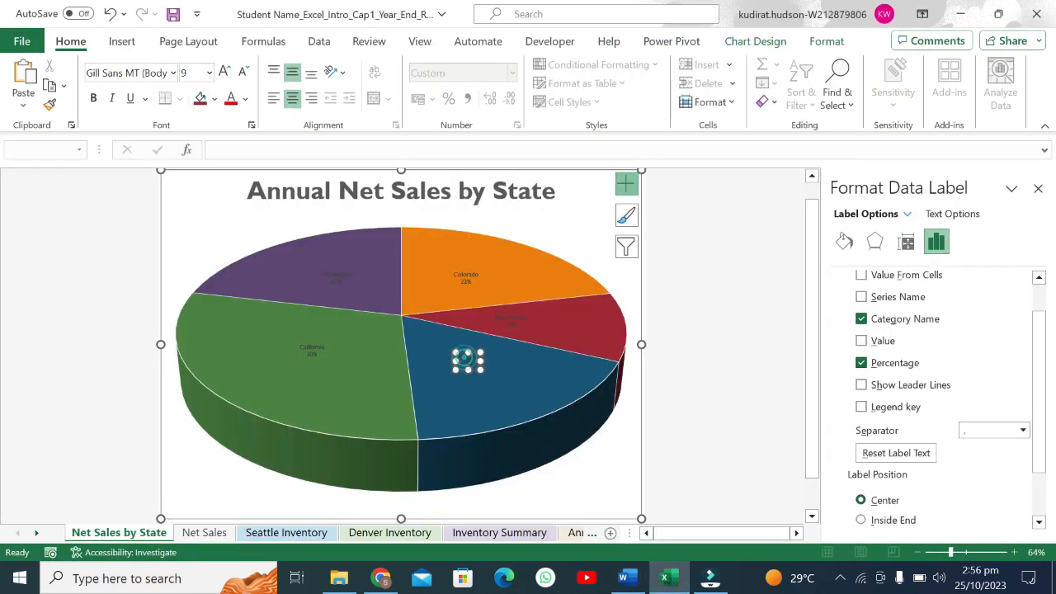
right_click(462, 362)
left_click(357, 310)
left_click(321, 353)
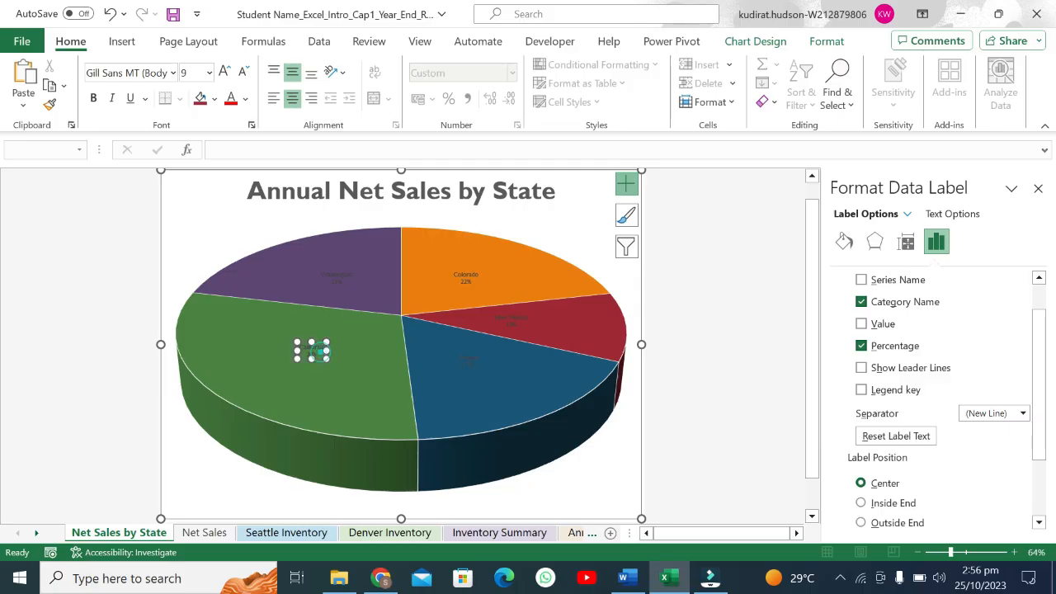
left_click(325, 280)
left_click(466, 385)
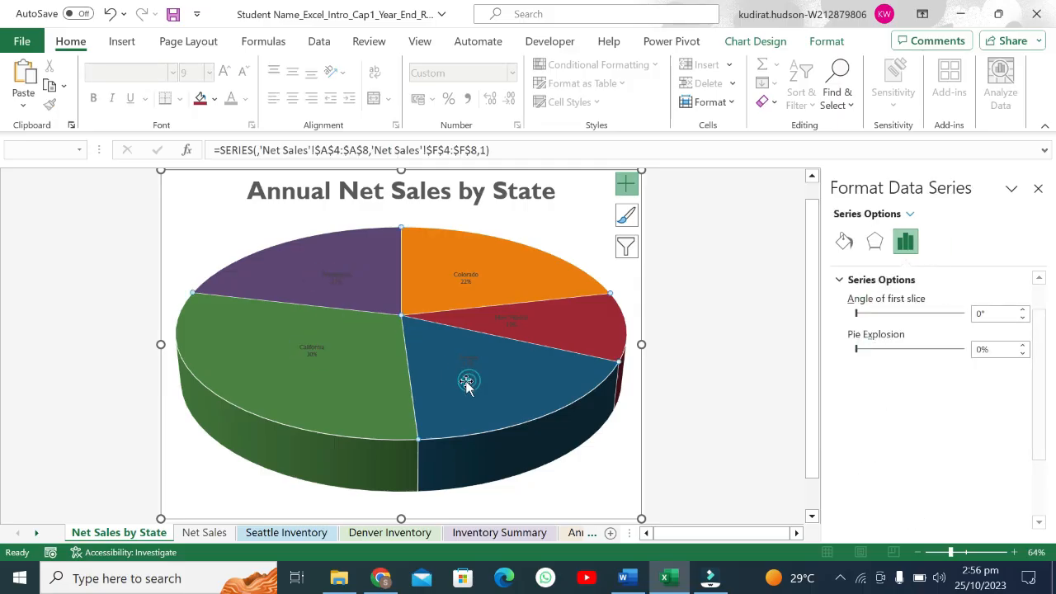
left_click(372, 355)
Select all the pie chart's data labels and set their font to size 14 and Bold Italic
left_click(323, 353)
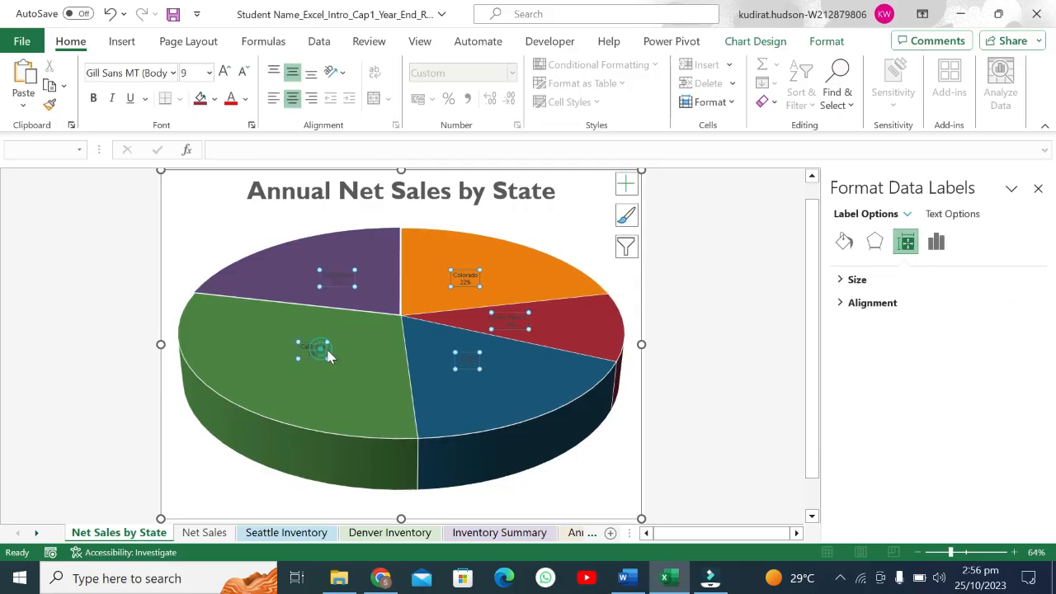
right_click(467, 361)
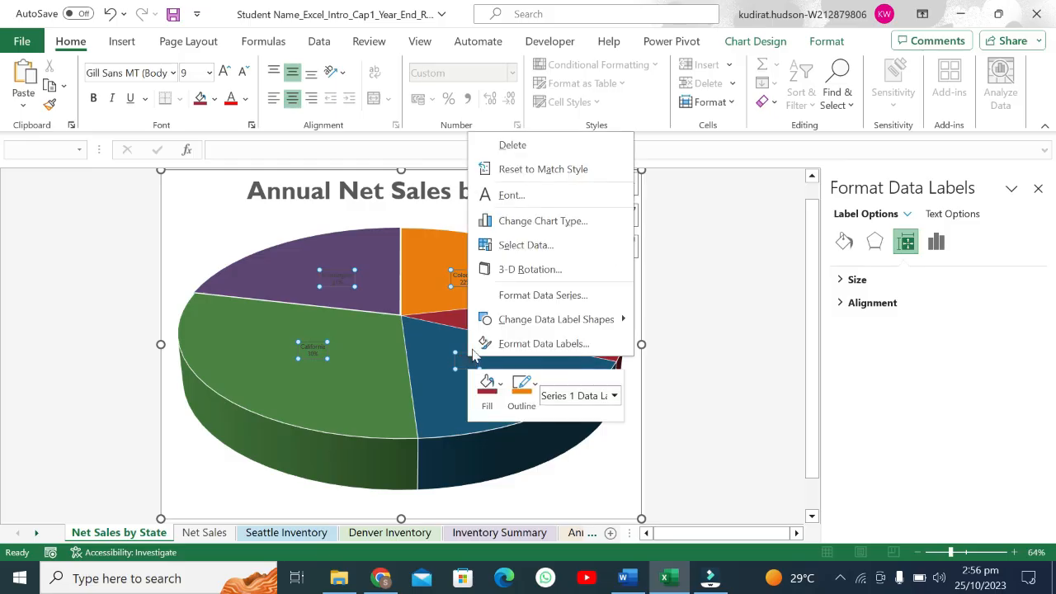
left_click(535, 201)
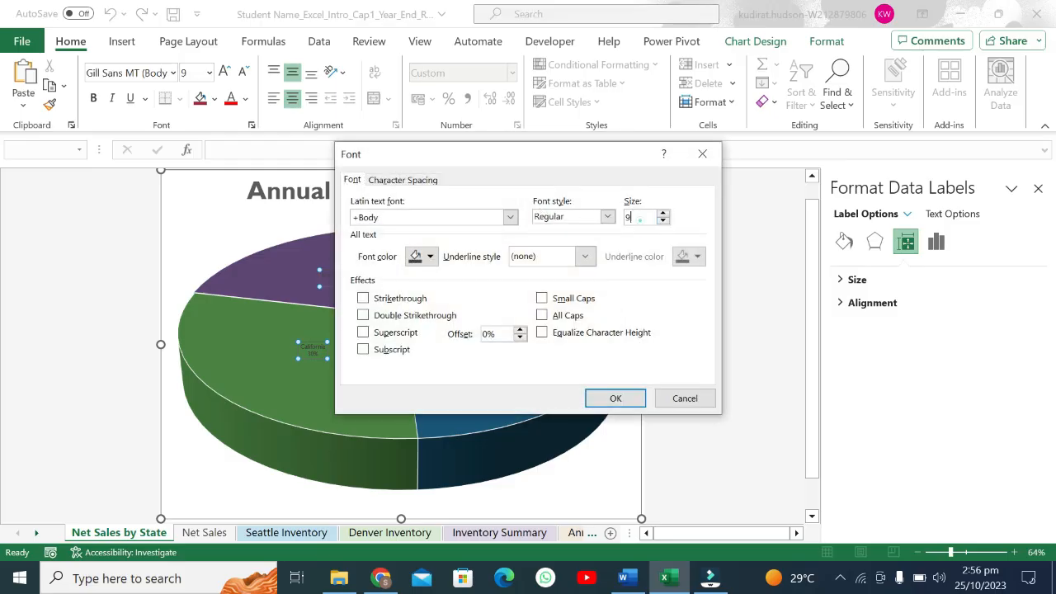
key("BackSpace")
left_click(607, 216)
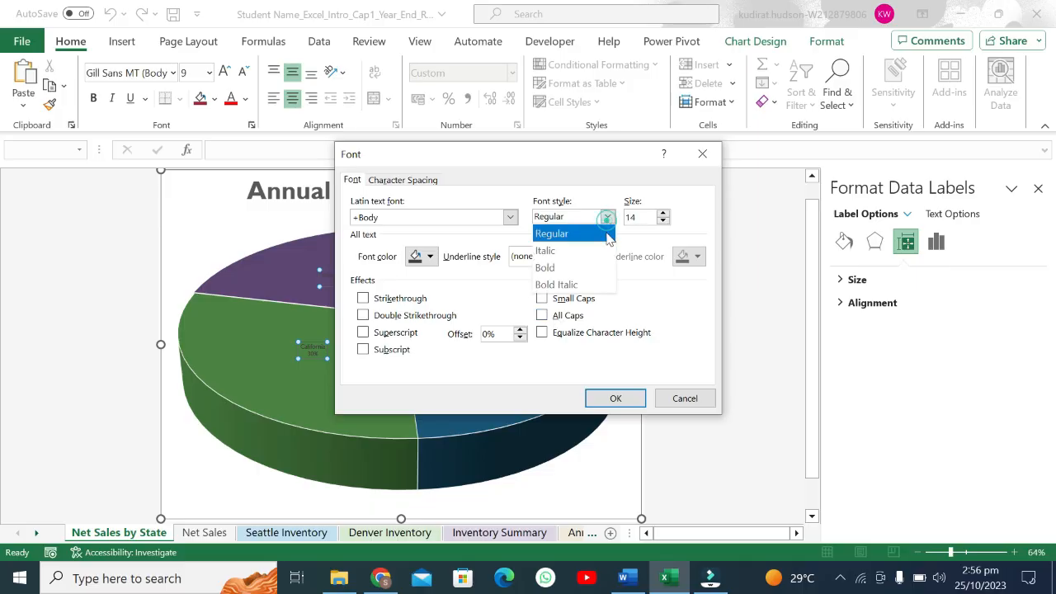
left_click(570, 283)
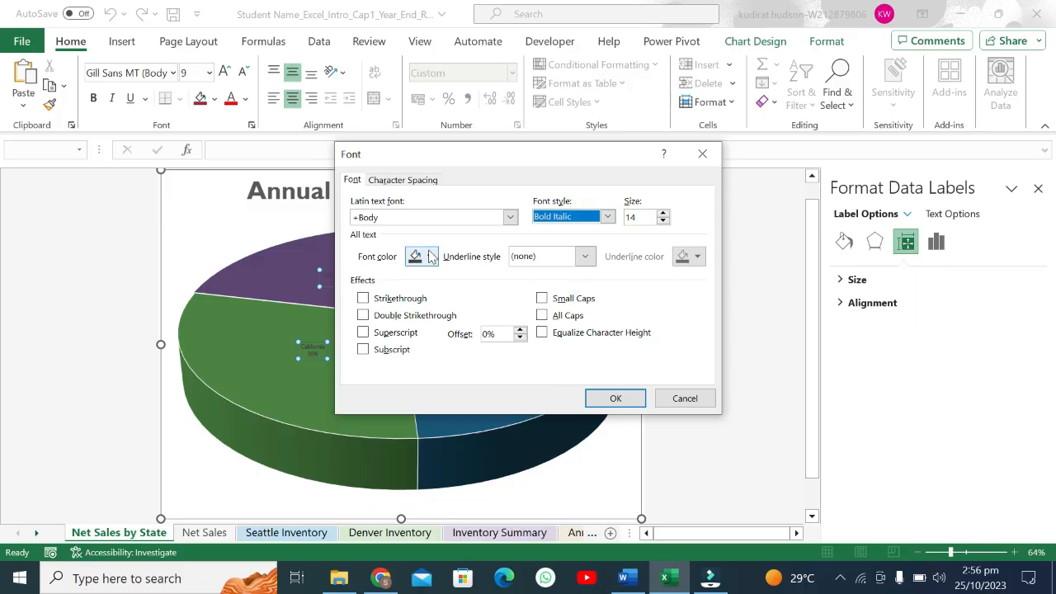
Switch to Word and select step 7's font color instruction to read it
left_click(629, 578)
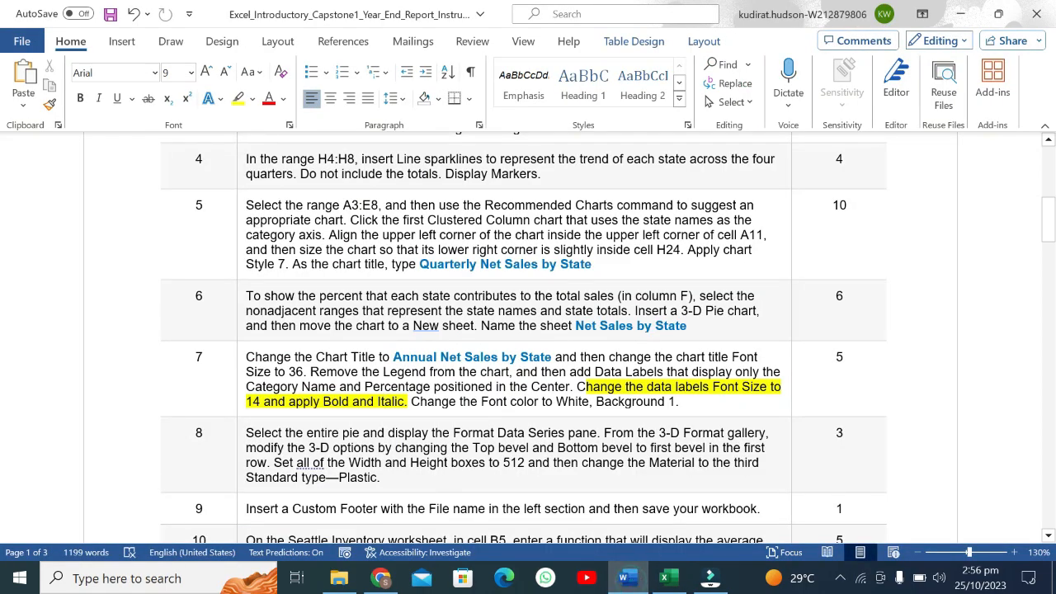
key("ctrl+shift+Left")
key("ctrl+shift+Left")
key("ctrl+shift+Left")
key("ctrl+shift+Left")
key("ctrl+shift+Left")
key("ctrl+shift+Left")
key("ctrl+shift+Left")
key("ctrl+shift+Left")
key("ctrl+shift+Left")
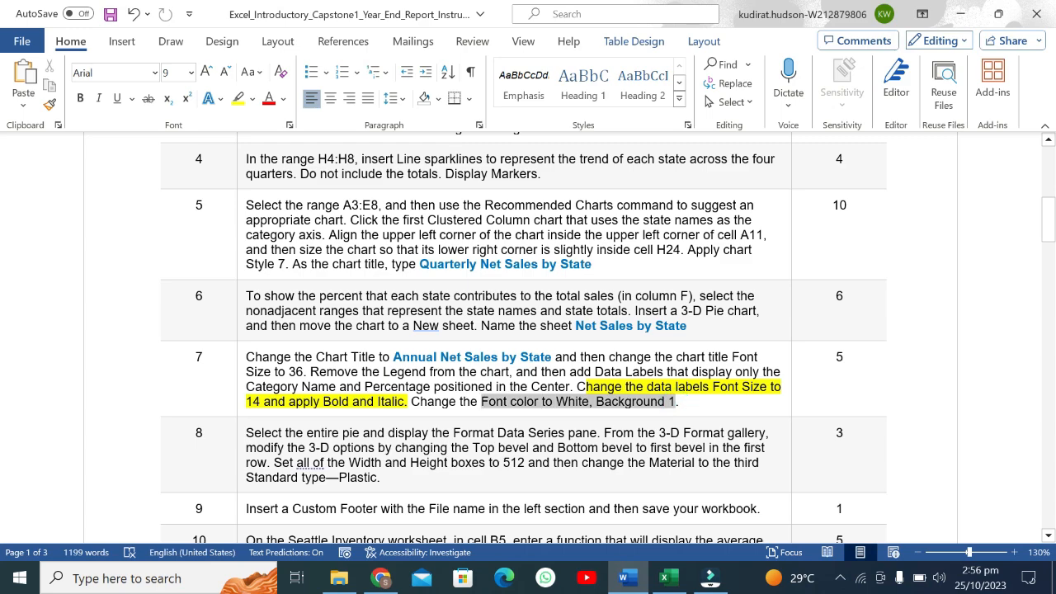
mouse_move(625, 416)
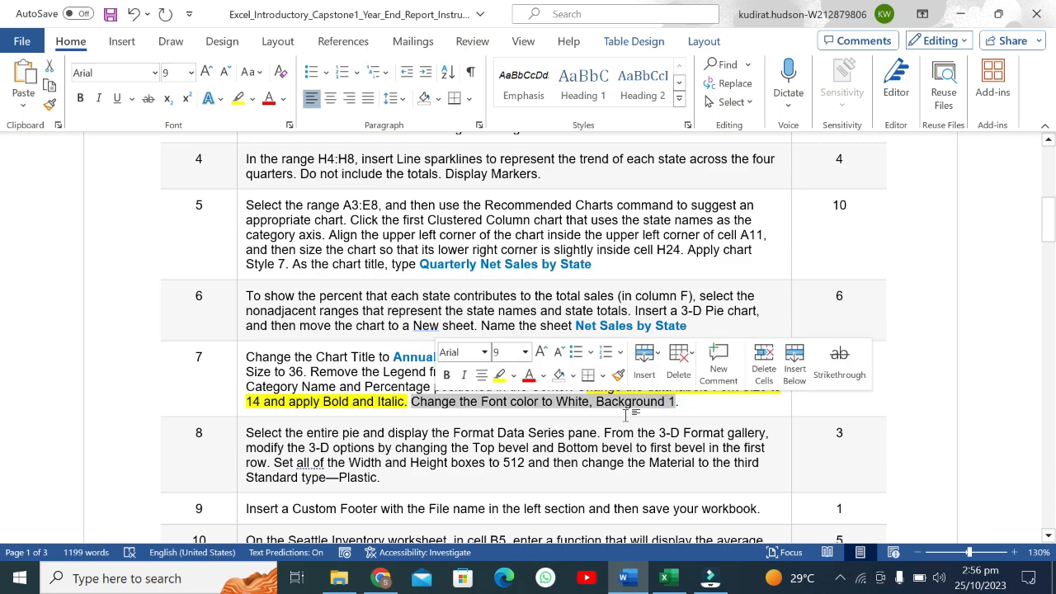
Switch back to Excel, set the data labels' font color to White, Background 1, and apply the font settings
left_click(664, 578)
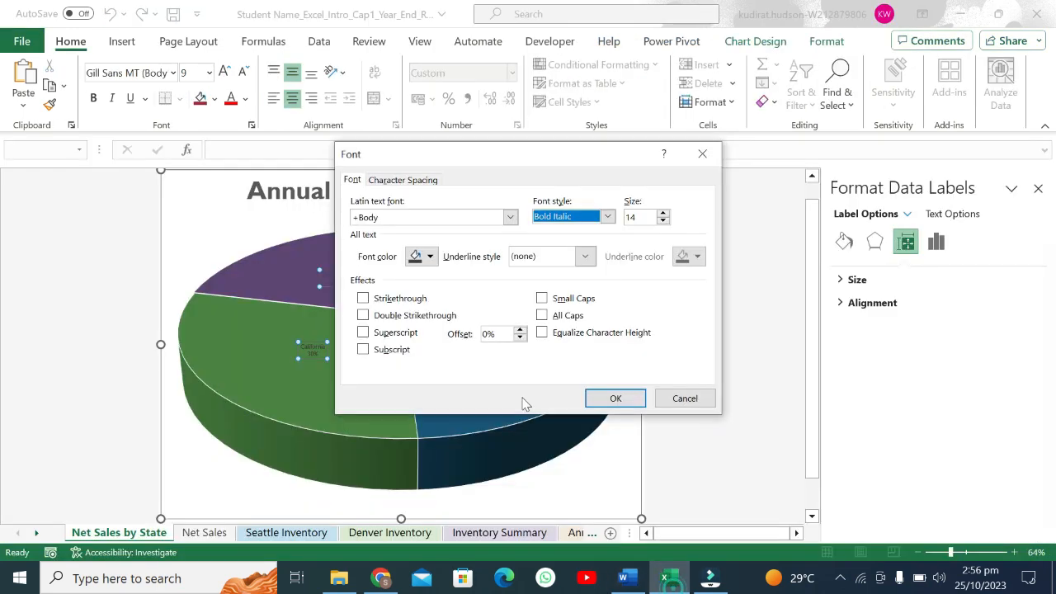
left_click(429, 256)
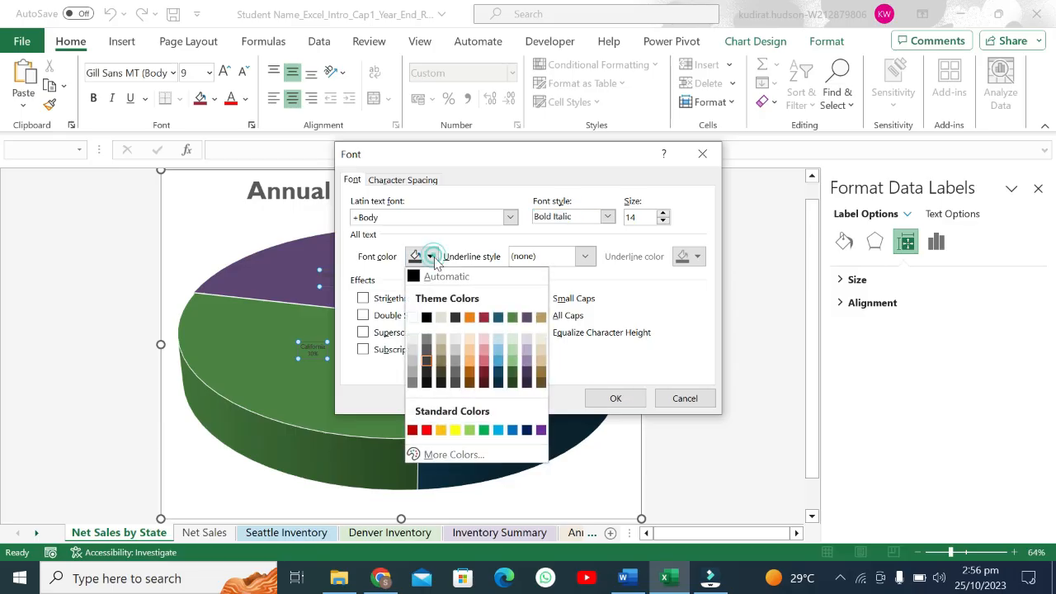
left_click(414, 321)
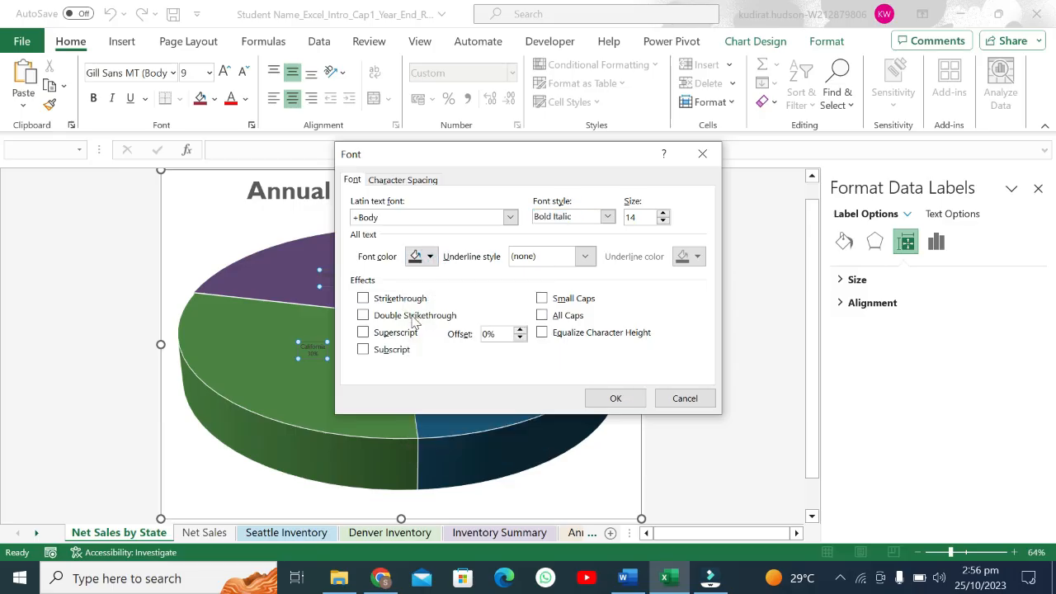
left_click(616, 397)
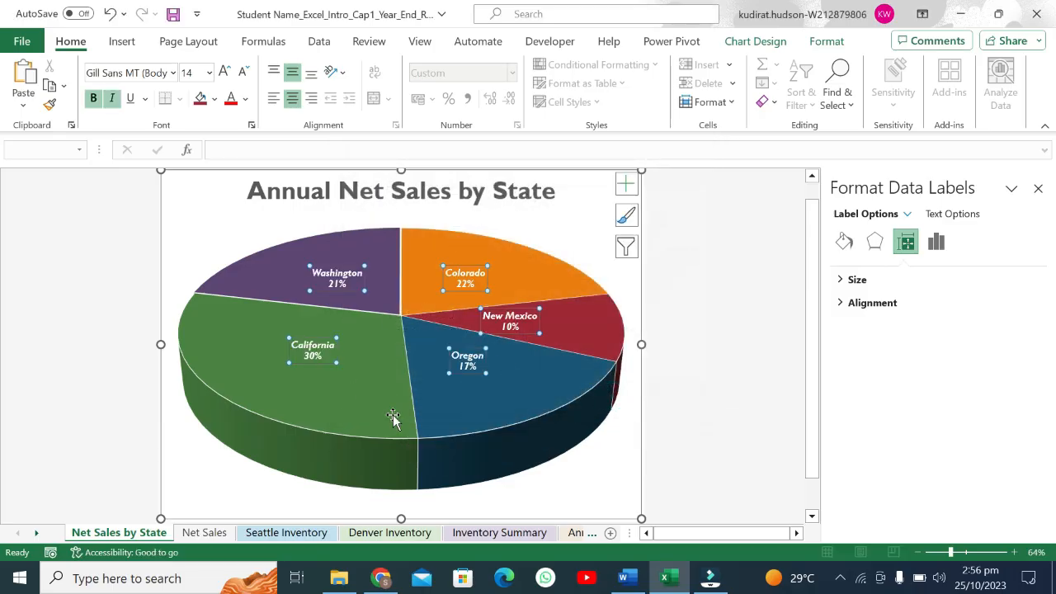
Switch to Word and move the yellow highlighting from step 7's text to the entire step 8 instruction
left_click(633, 580)
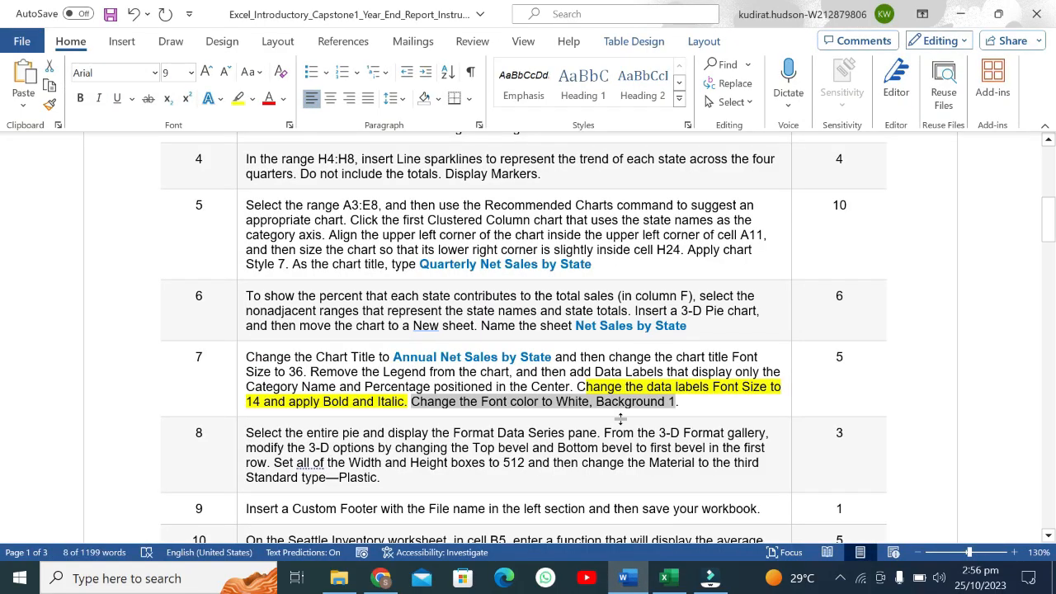
key("ctrl+z")
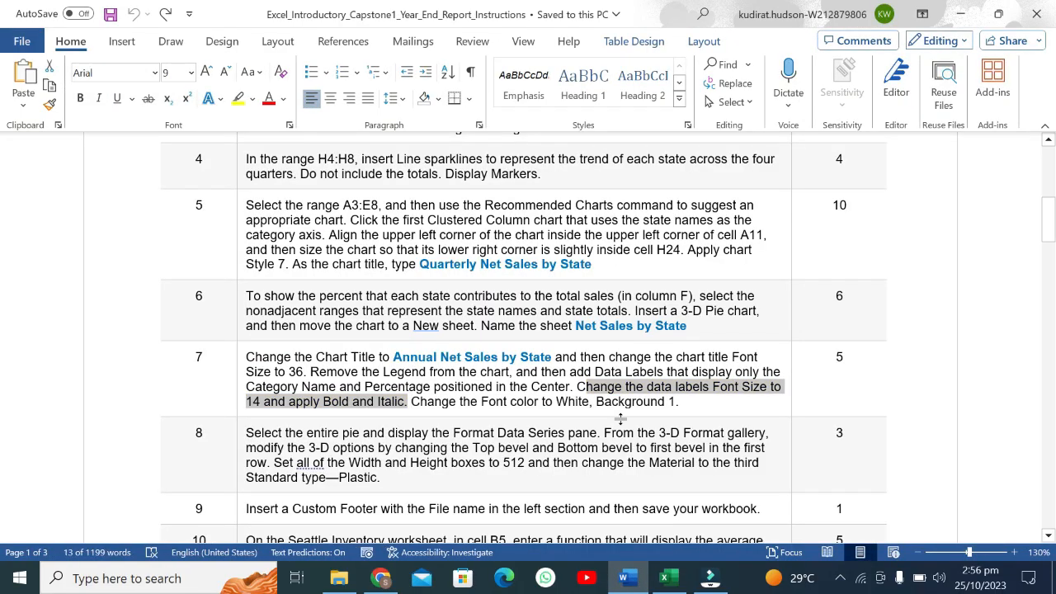
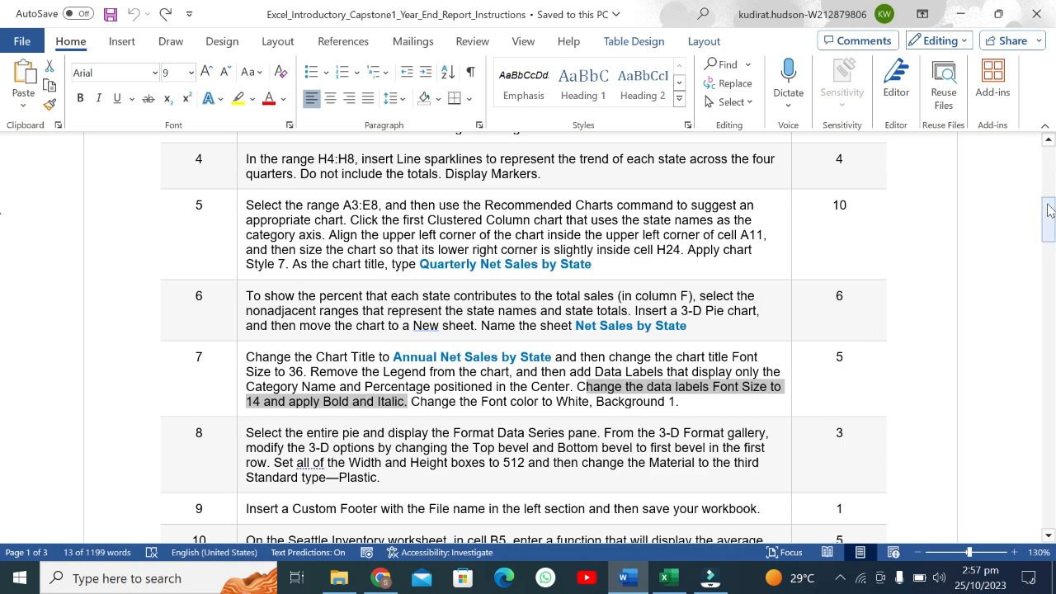
left_click_drag(1049, 219, 1050, 248)
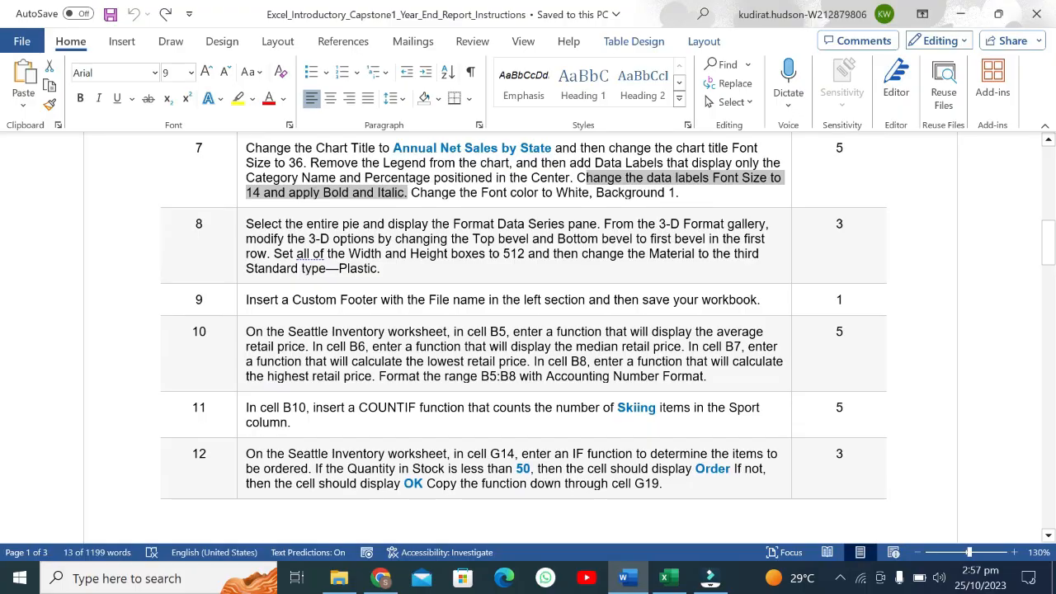
left_click(239, 250)
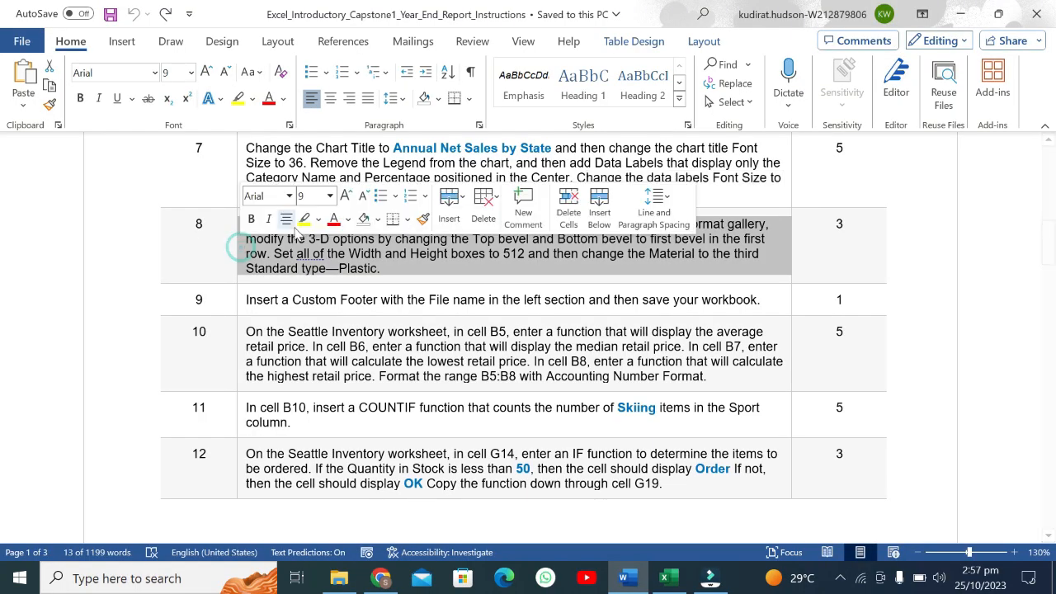
left_click(307, 234)
left_click(299, 253)
Select step 8's opening sentence to read it, and in Excel select the entire pie so the Format Data Series pane is displayed
left_click_drag(246, 225, 596, 225)
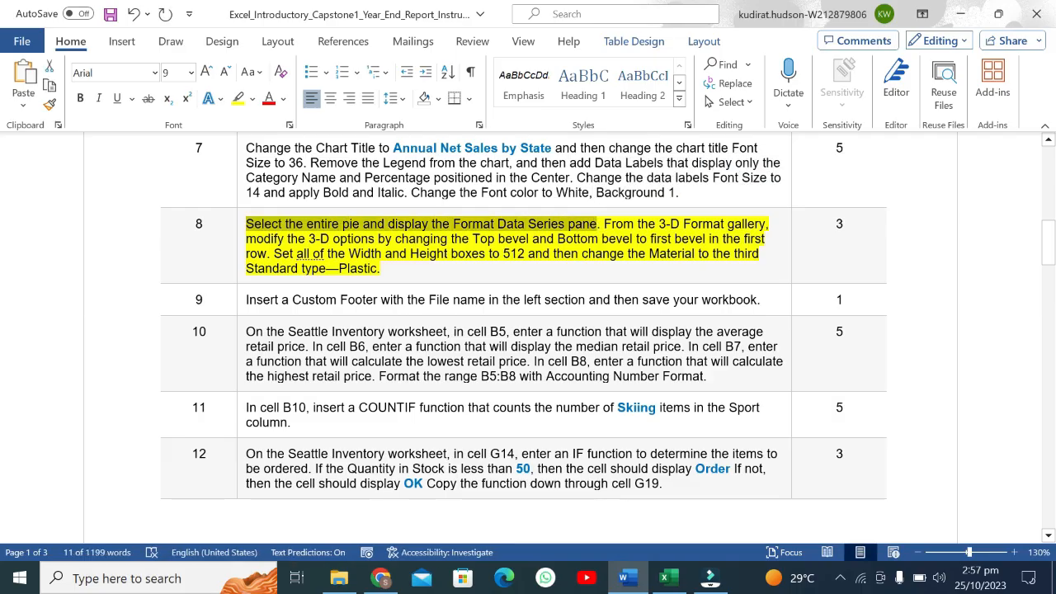
left_click(664, 577)
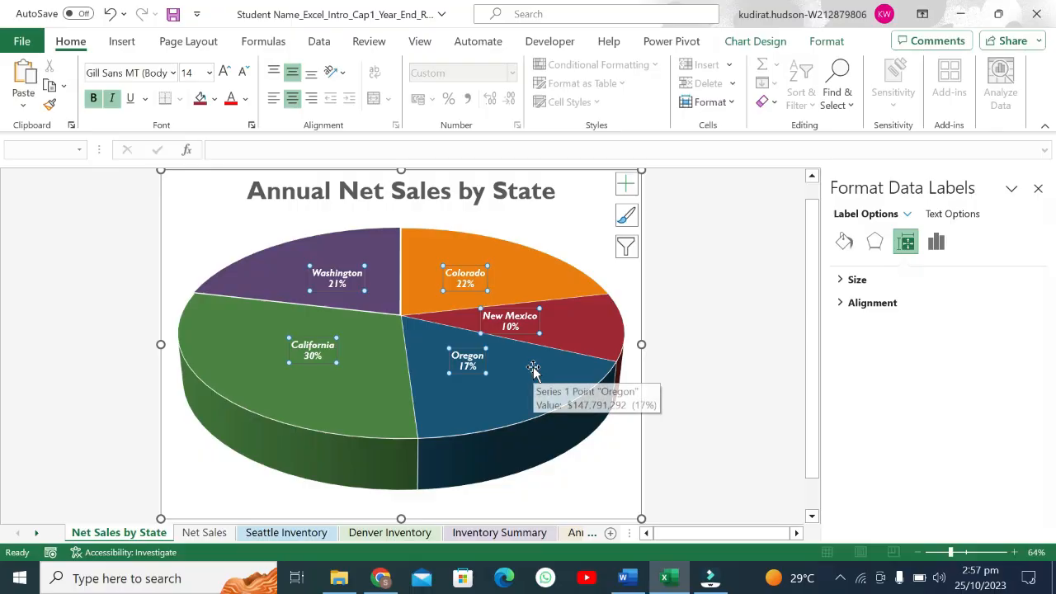
left_click(575, 276)
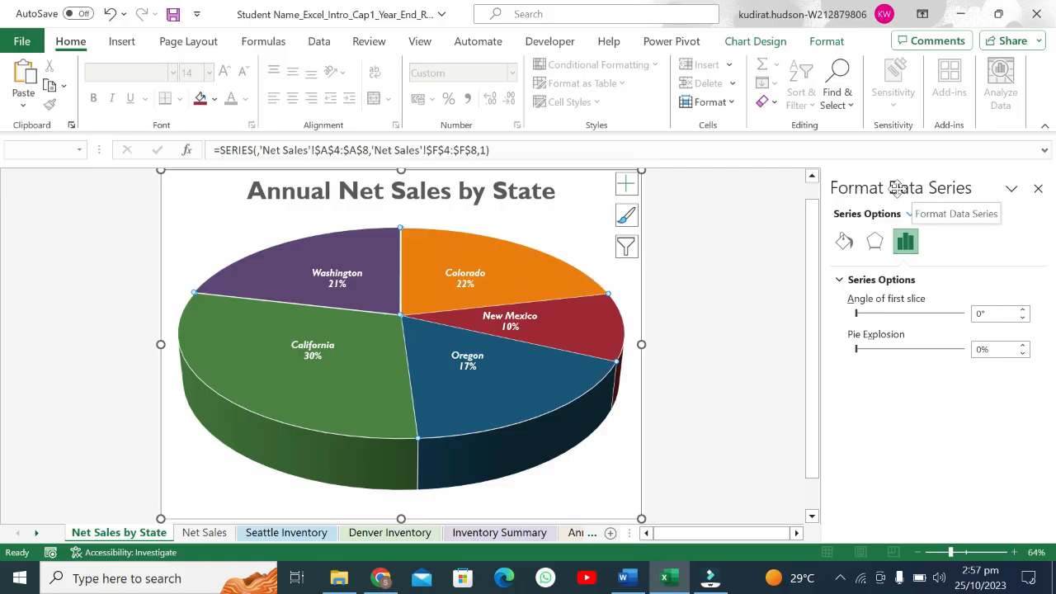
mouse_move(589, 336)
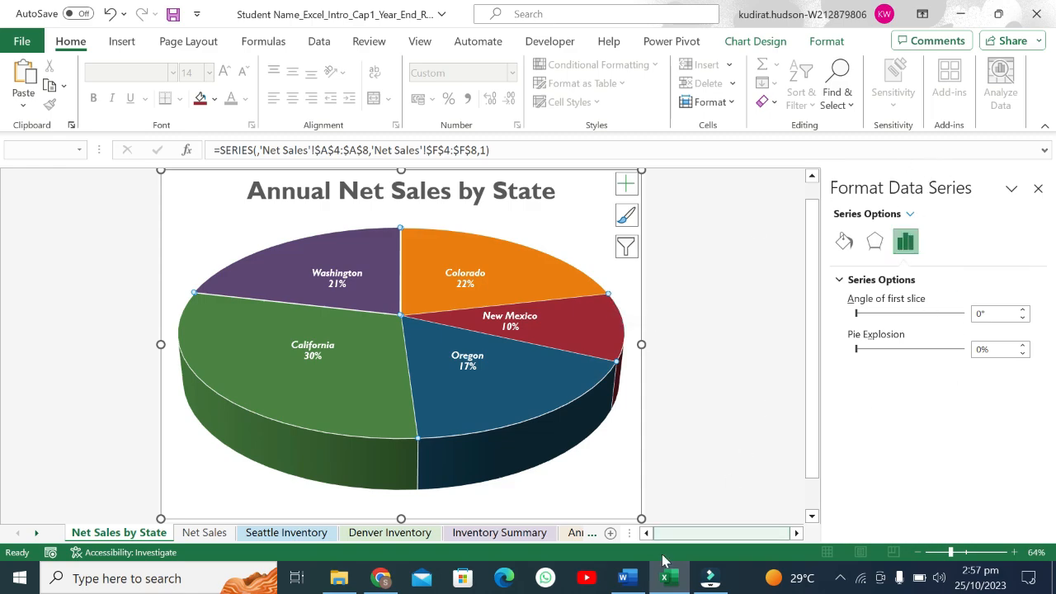
Switch to Word, select step 8's phrase about the 3-D Format gallery to read it, and return to Excel
left_click(627, 578)
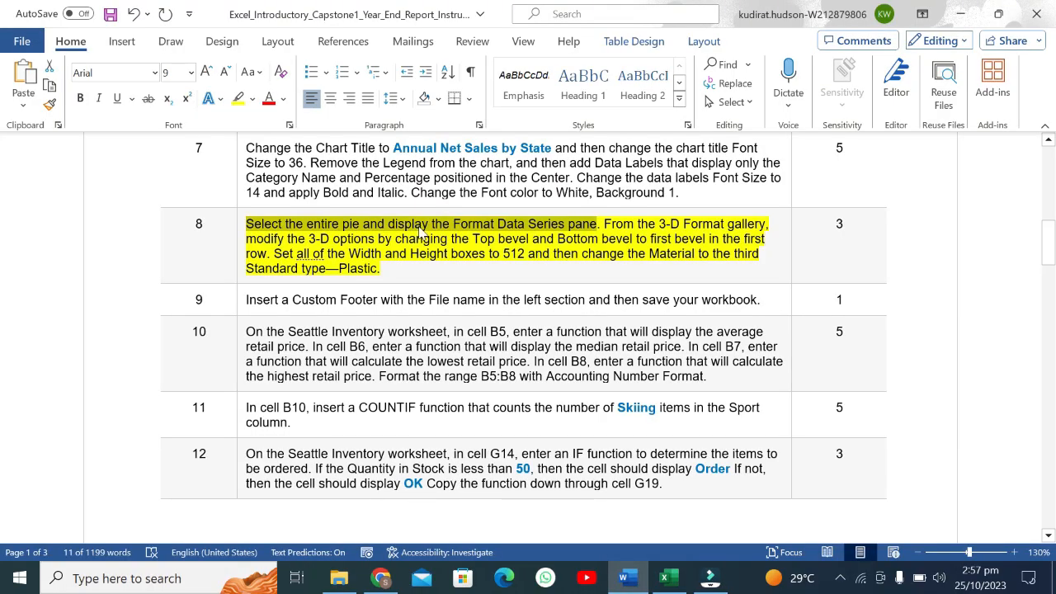
left_click_drag(604, 224, 768, 225)
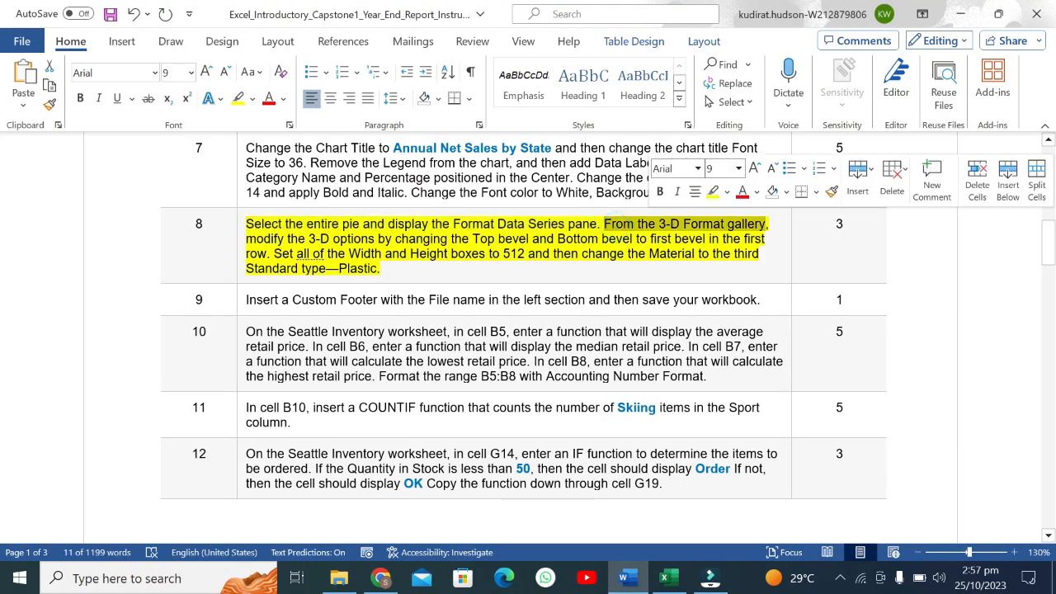
left_click(664, 577)
Display the 3-D Format settings among the pie series' effects
left_click(844, 241)
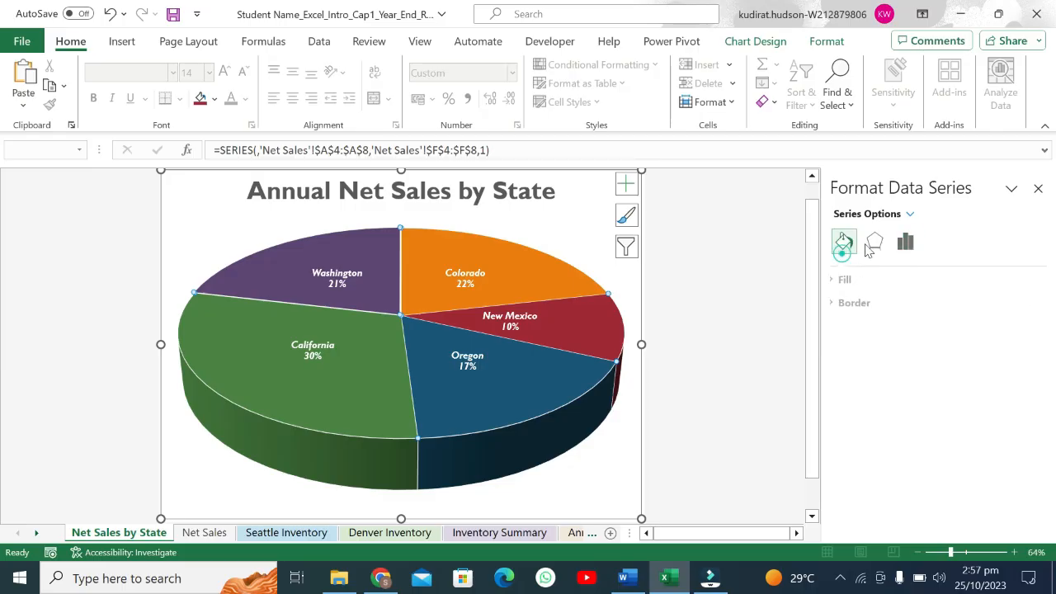
left_click(874, 241)
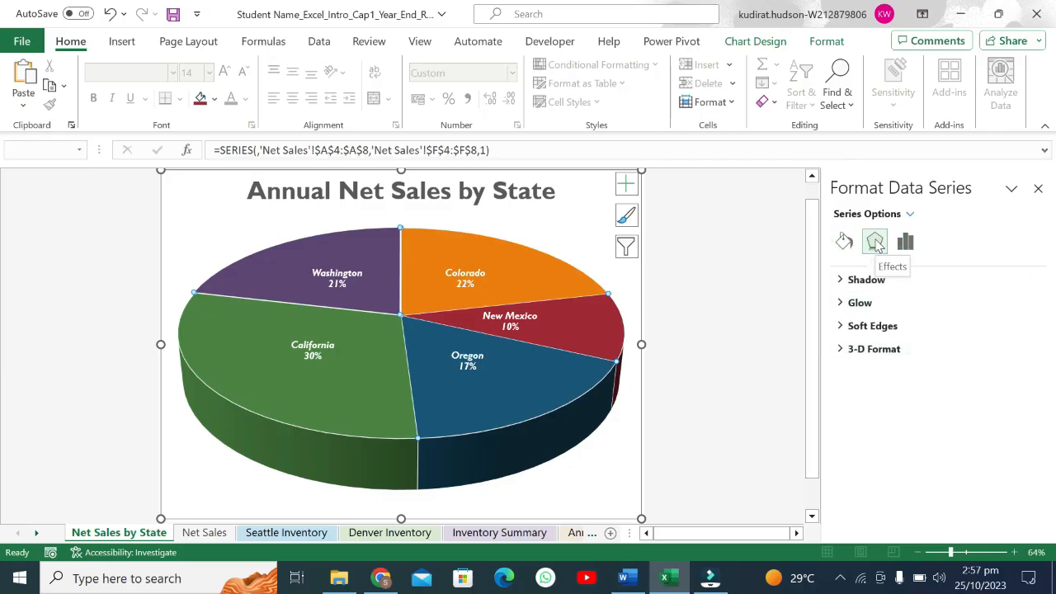
left_click(896, 353)
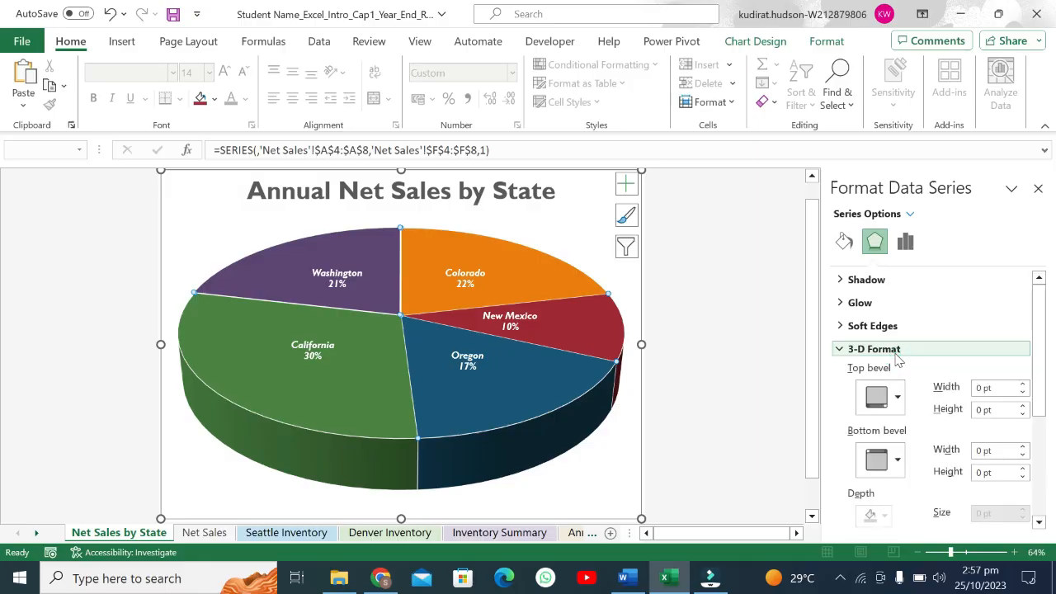
Switch to Word, select step 8's Top bevel and Bottom bevel instruction to read it, and return to Excel
left_click(625, 577)
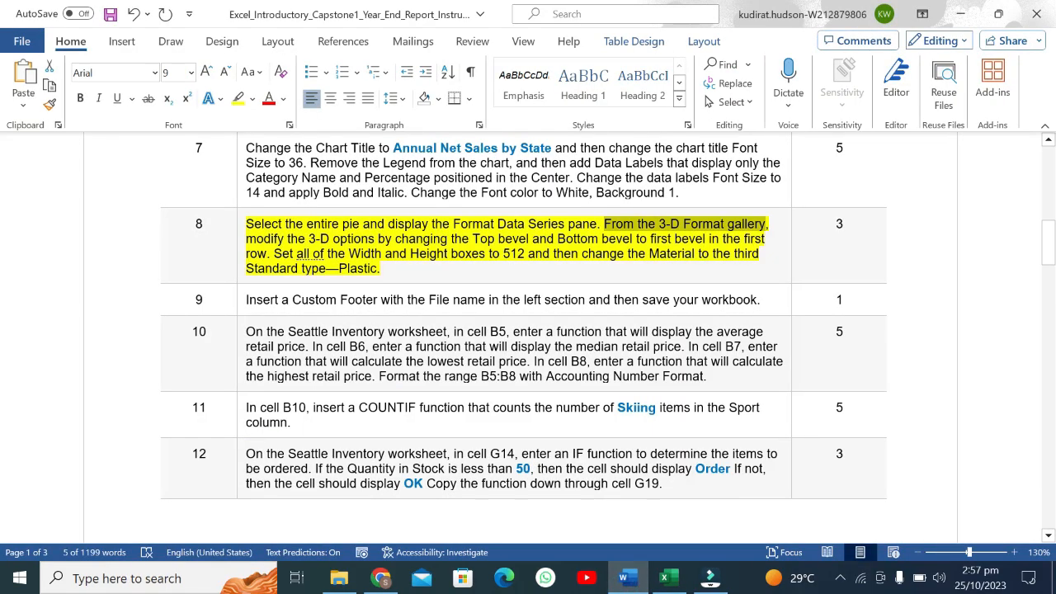
left_click_drag(246, 239, 267, 253)
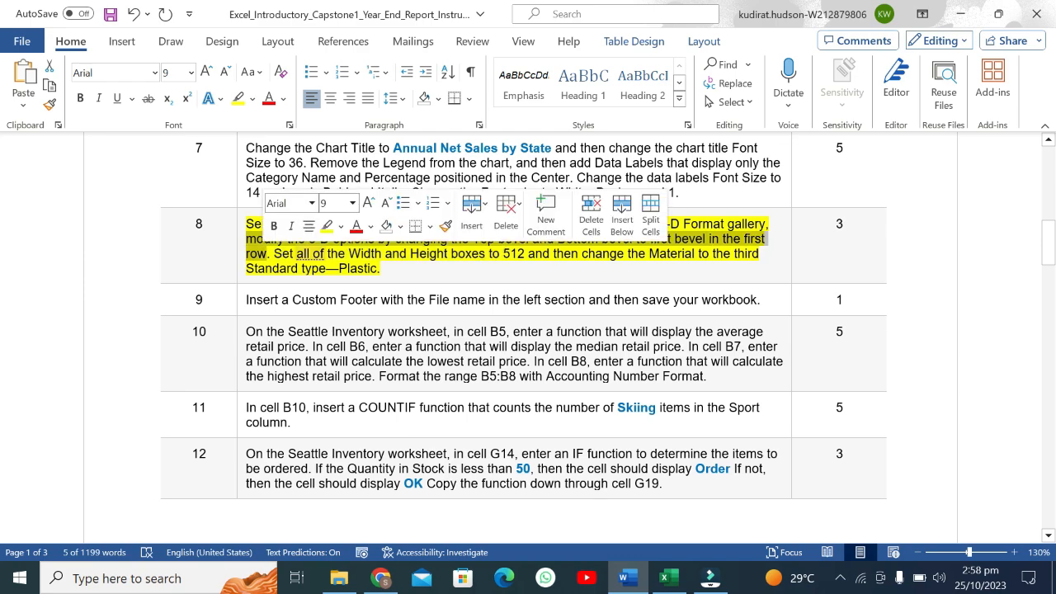
left_click(678, 578)
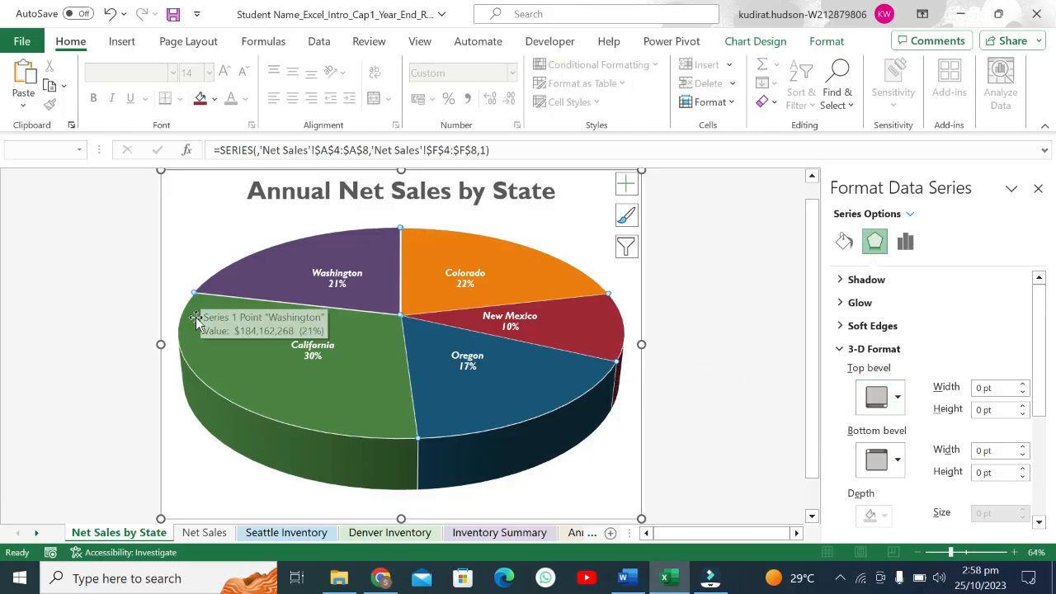
Set both the Top bevel and the Bottom bevel of the pie series to the first bevel in the first row
left_click(901, 399)
left_click(883, 254)
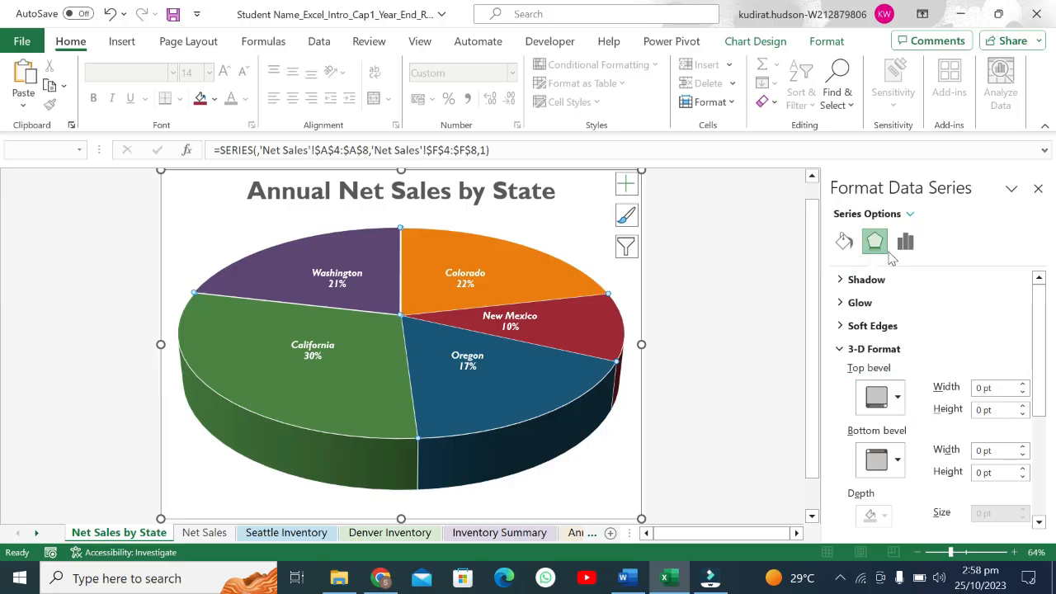
left_click(893, 470)
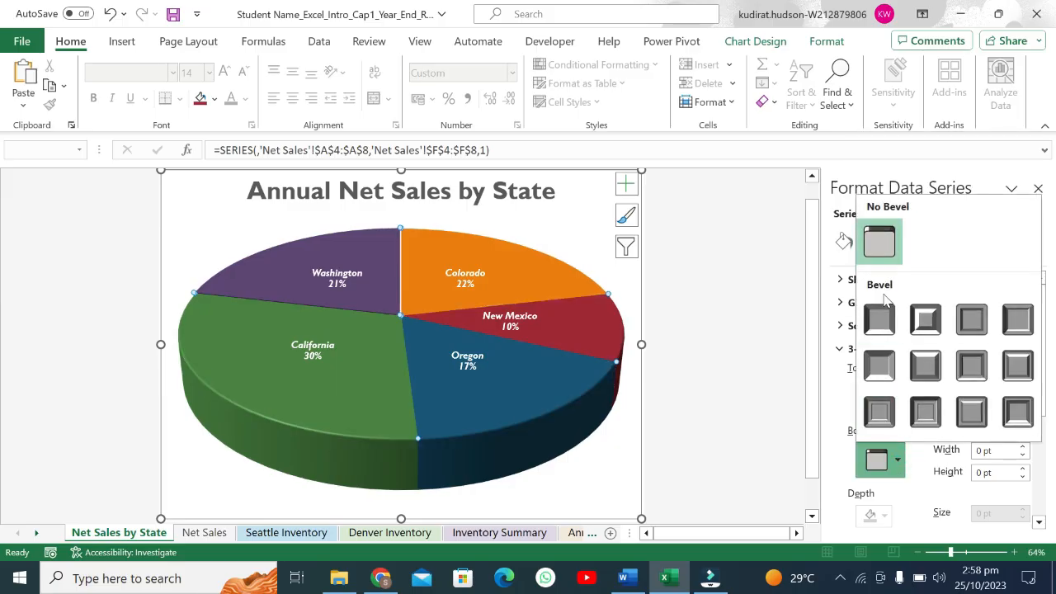
left_click(881, 321)
Switch to Word, select step 8's Width and Height instruction to read it, and return to Excel
left_click(627, 579)
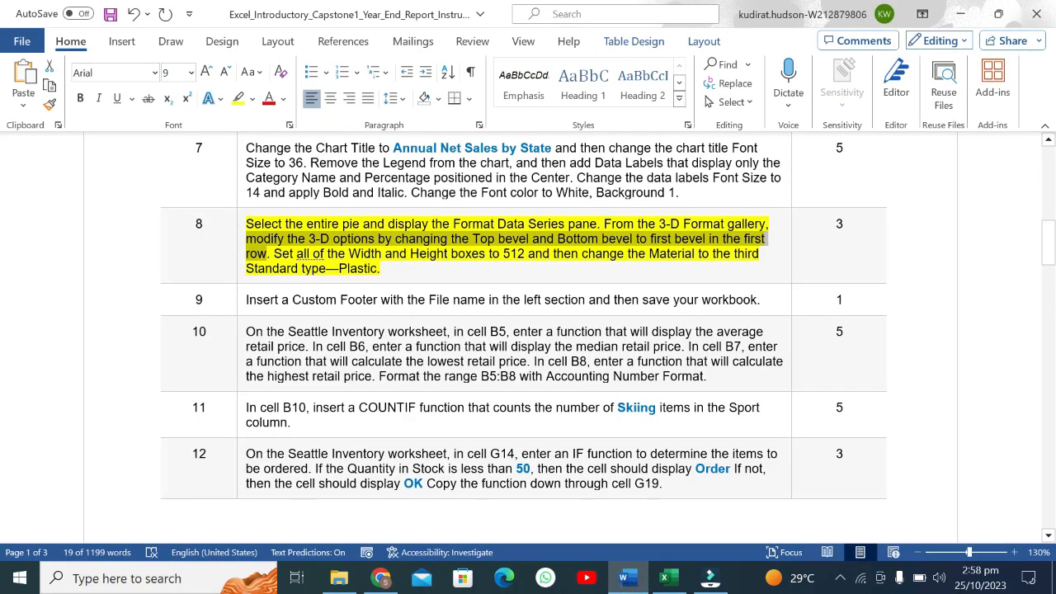
left_click_drag(747, 238, 526, 256)
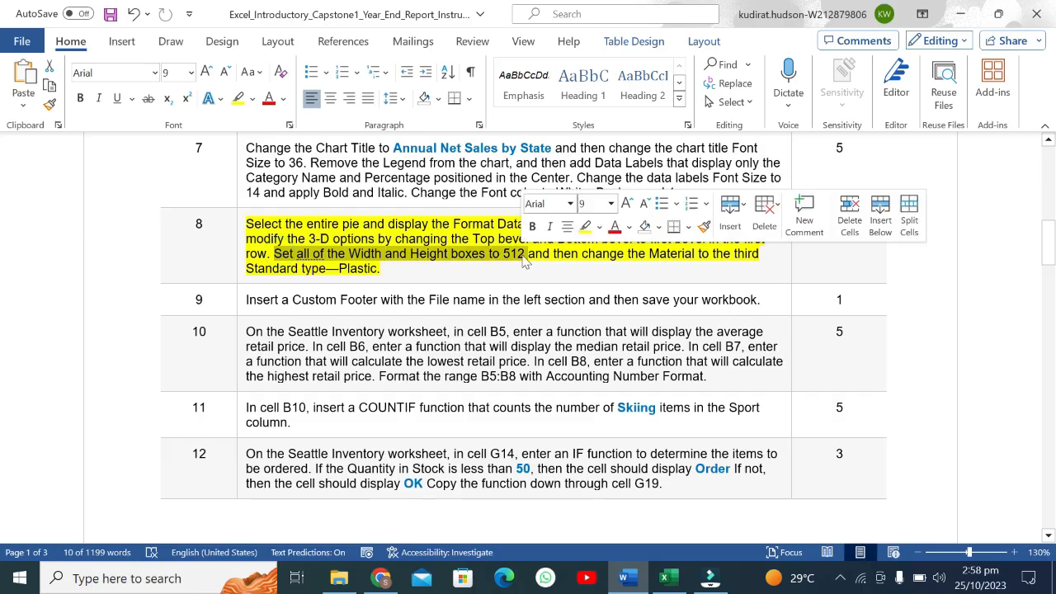
left_click(668, 578)
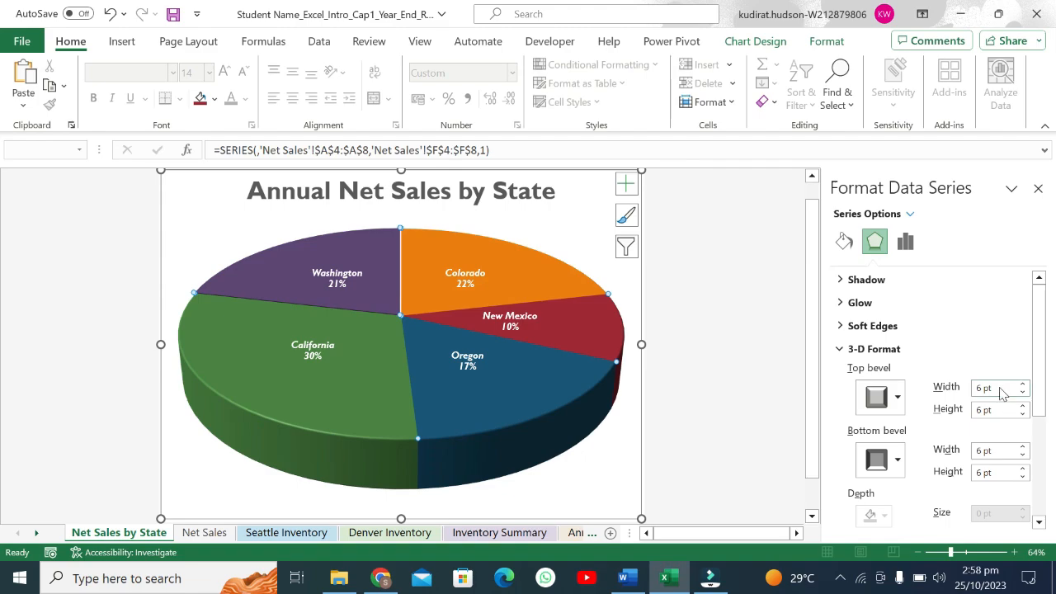
Set the pie series' Top bevel width and height to 512 pt each
left_click(1000, 389)
triple_click(999, 387)
type("512")
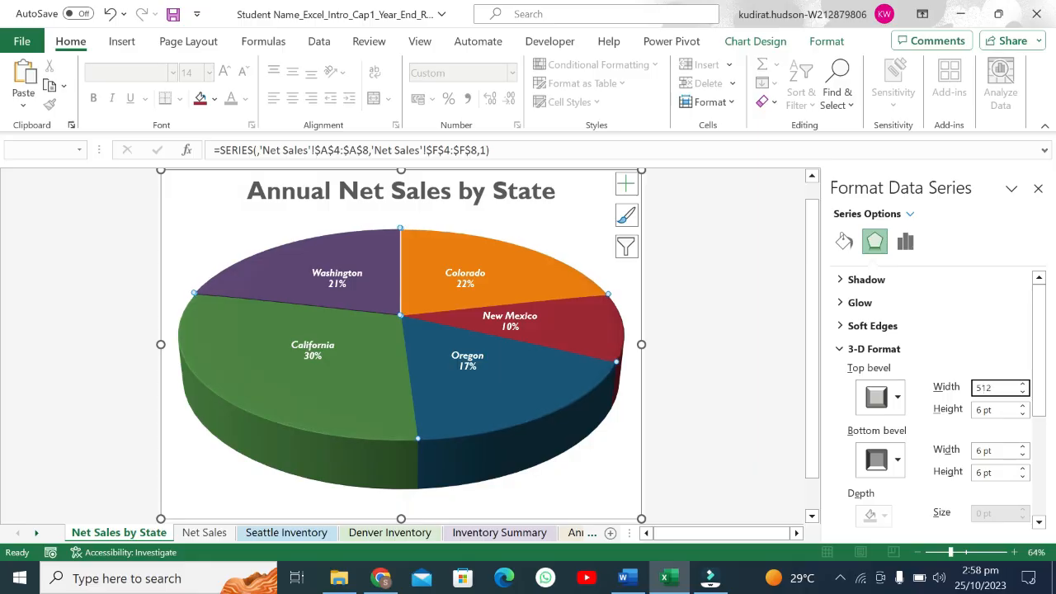
key("Tab")
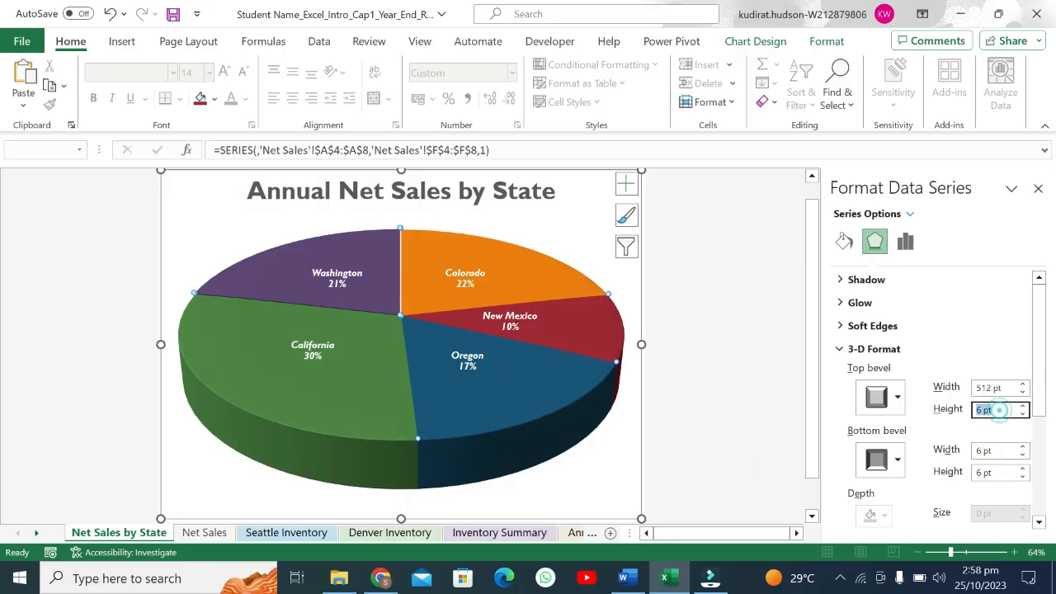
type("512")
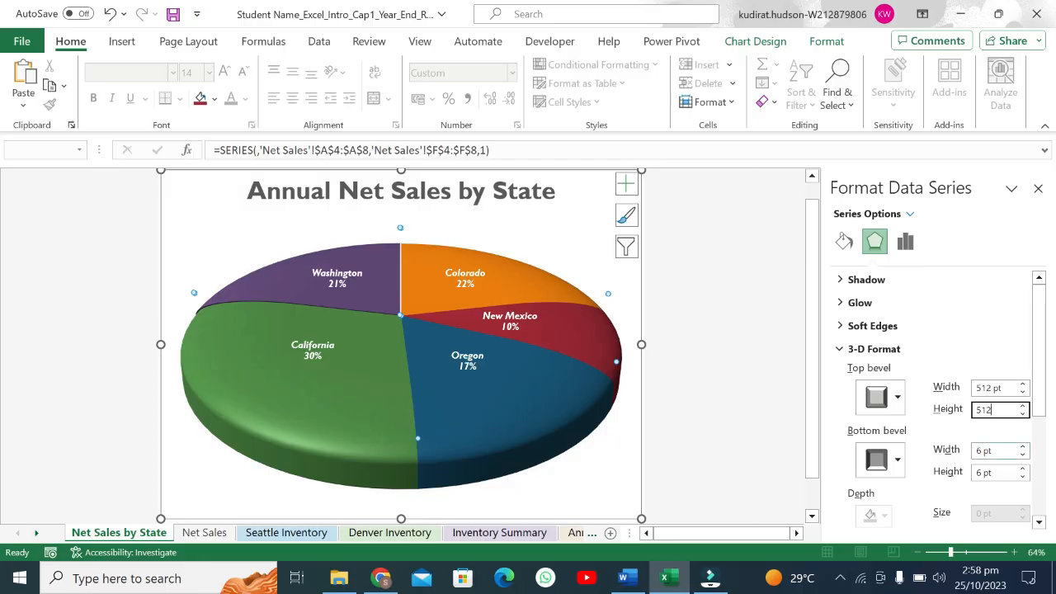
Set the pie series' Bottom bevel width and height to 512 pt each
key("Tab")
type("5")
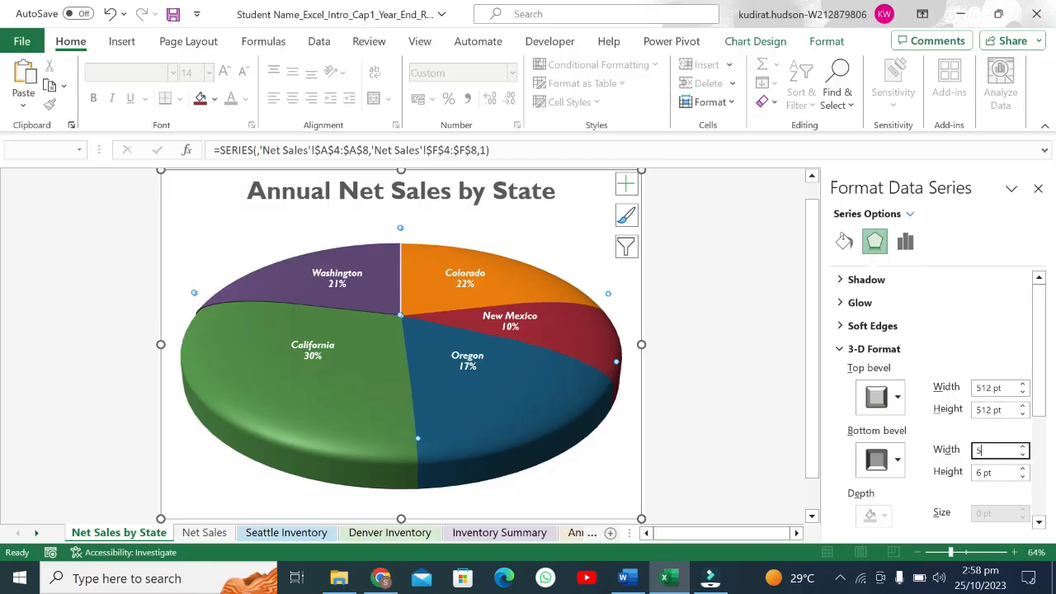
type("12")
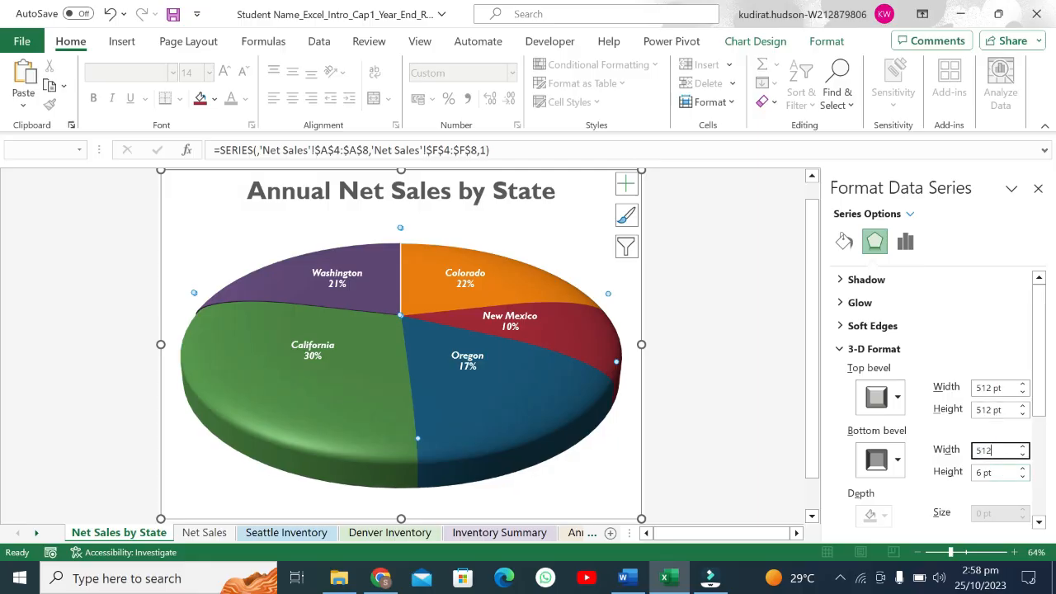
key("Tab")
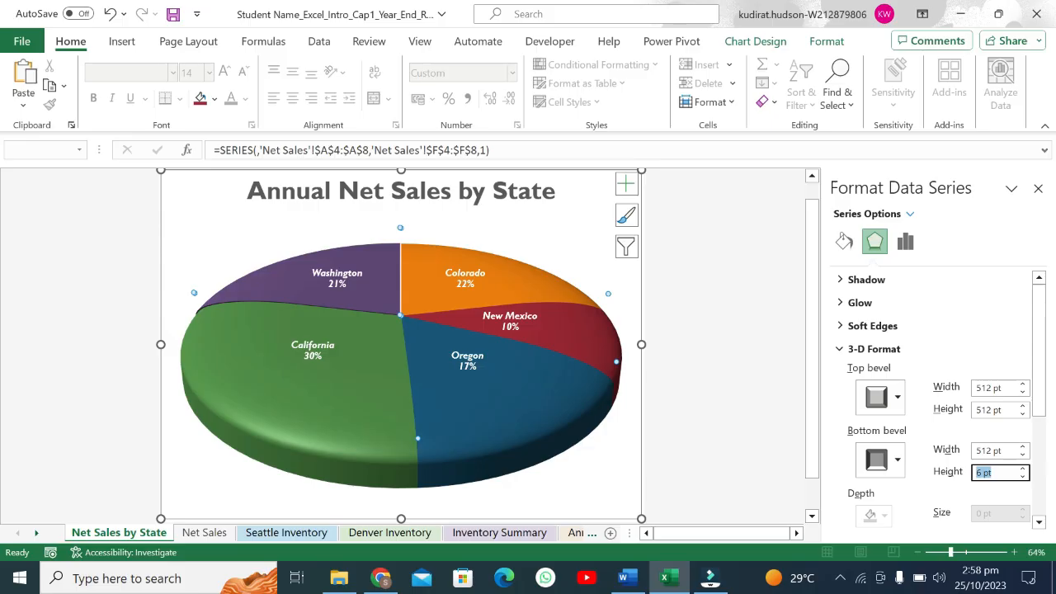
type("512")
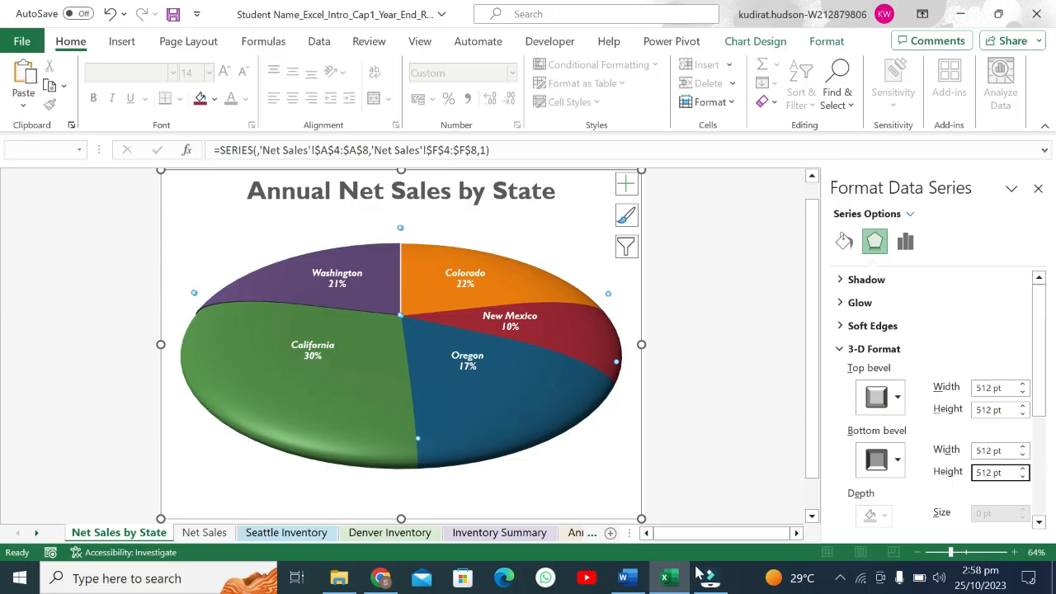
Switch to Word, select step 8's Material instruction to read it, and return to Excel
left_click(632, 581)
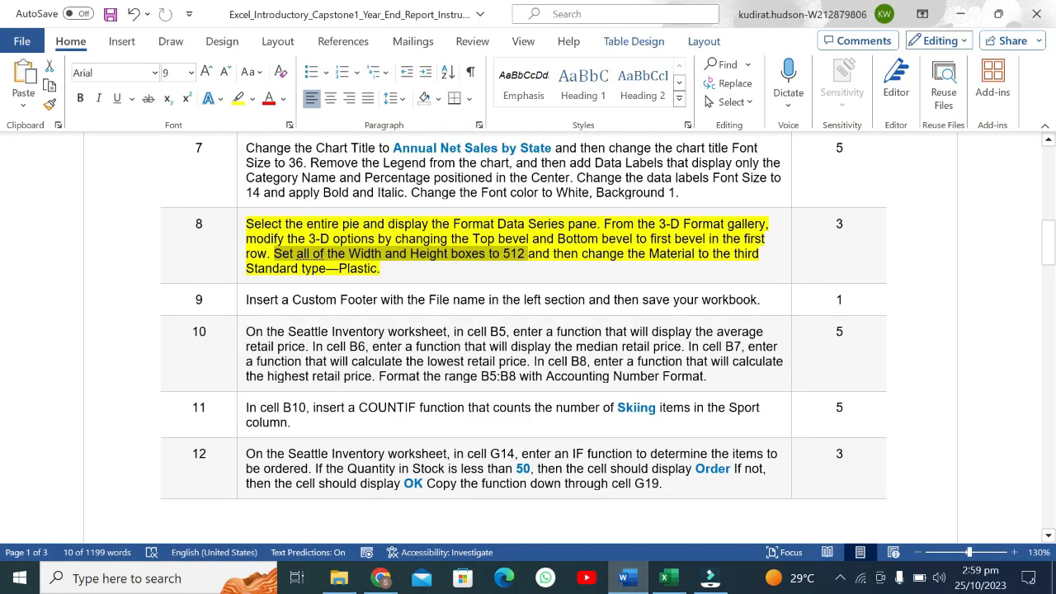
left_click_drag(528, 253, 379, 269)
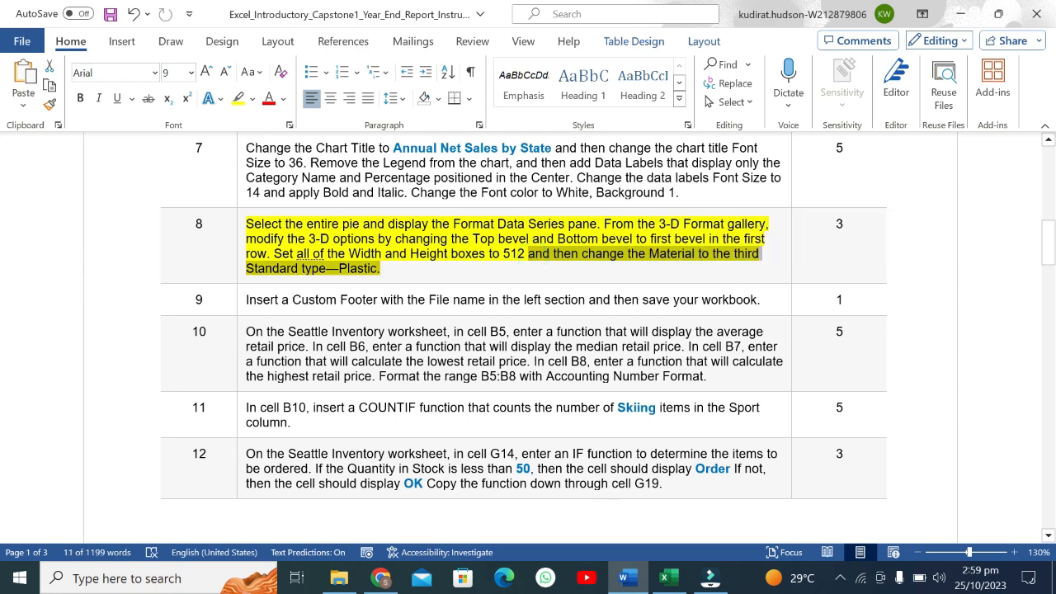
left_click(670, 576)
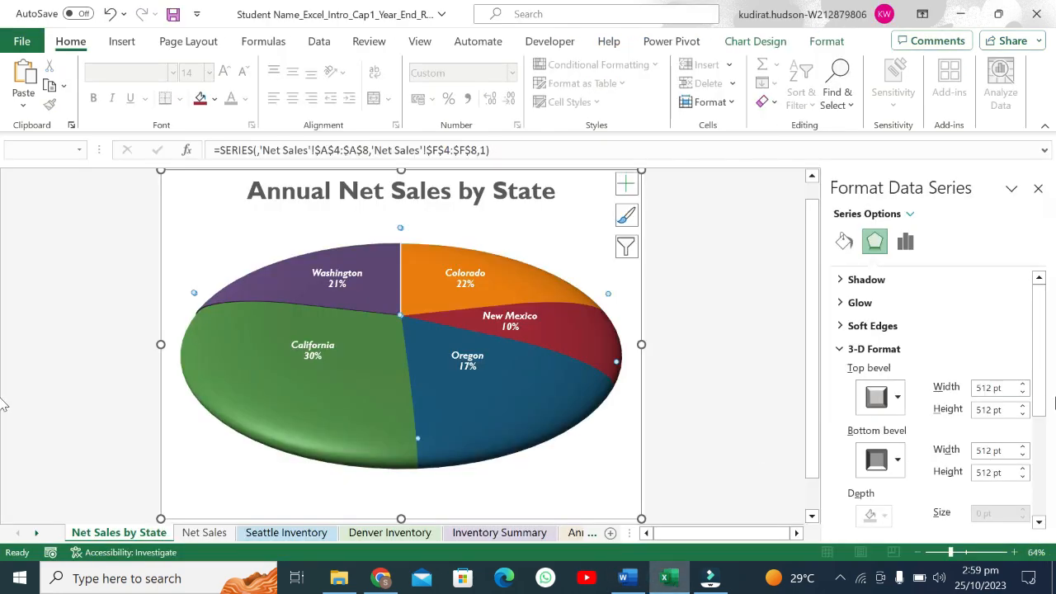
Change the pie series' Material to Plastic, the third Standard type
left_click_drag(1041, 347, 1054, 418)
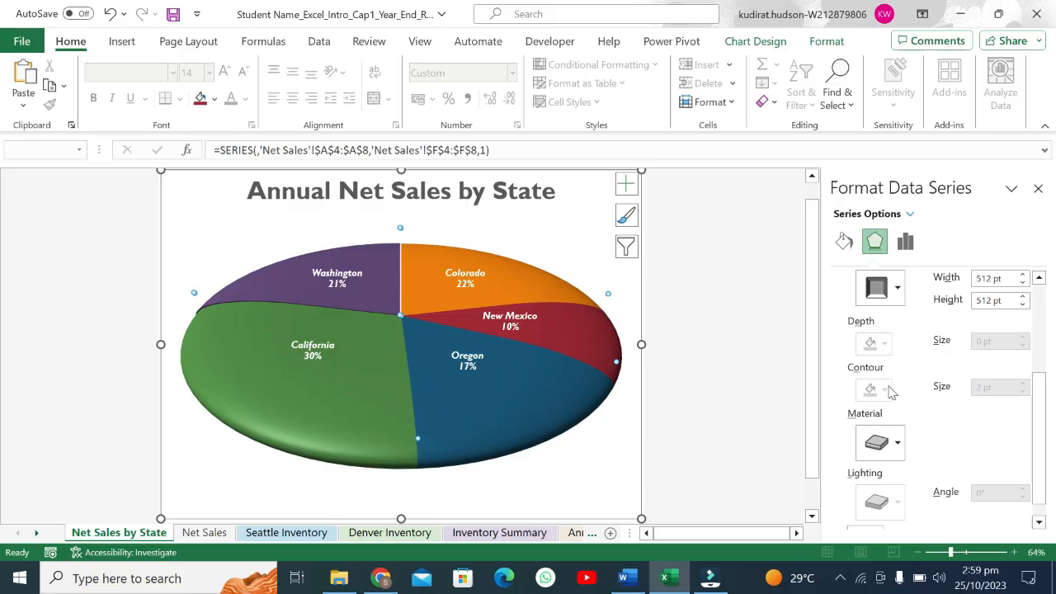
left_click(898, 445)
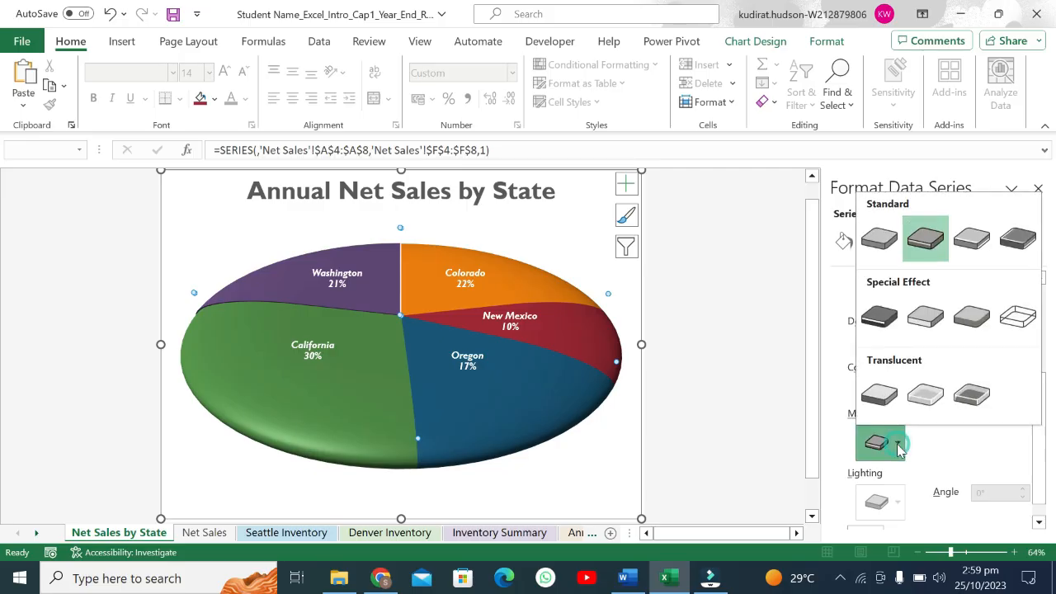
left_click(969, 241)
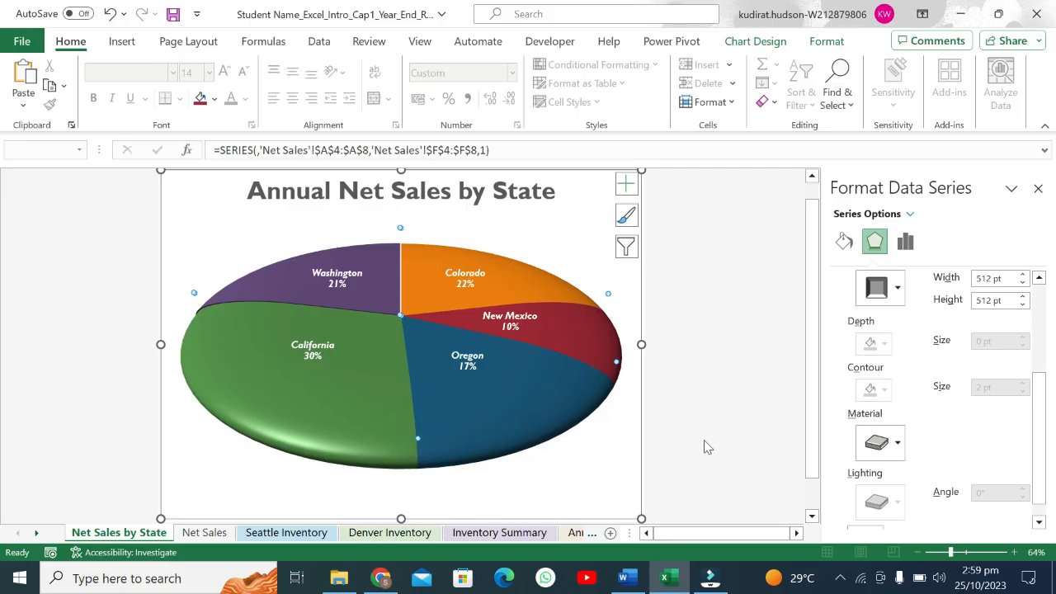
Switch to Word, move the yellow highlight from step 8's instruction to step 9's, and select its custom footer wording
left_click(625, 578)
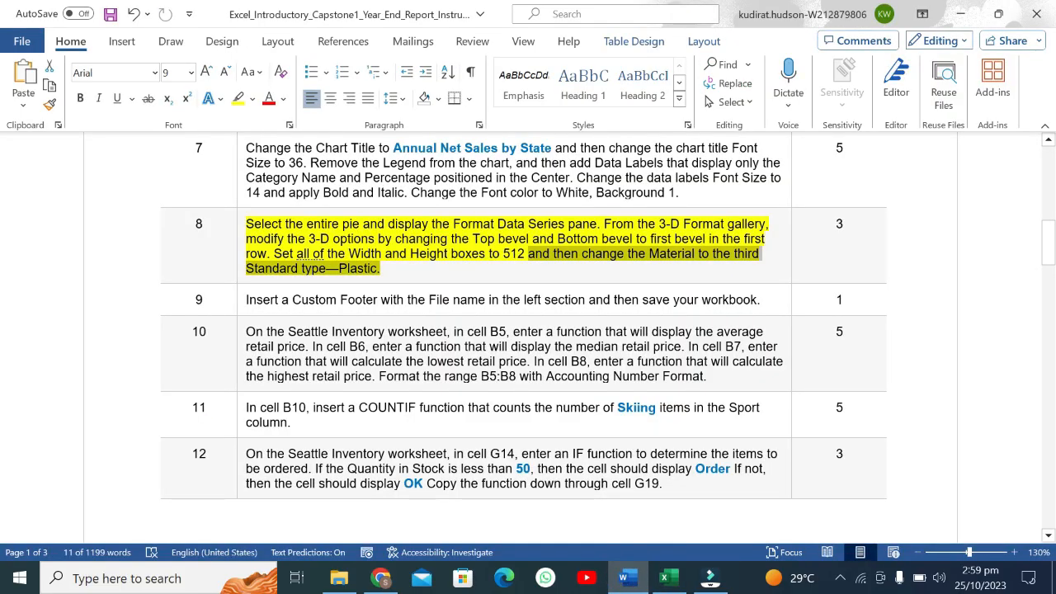
key("ctrl+z")
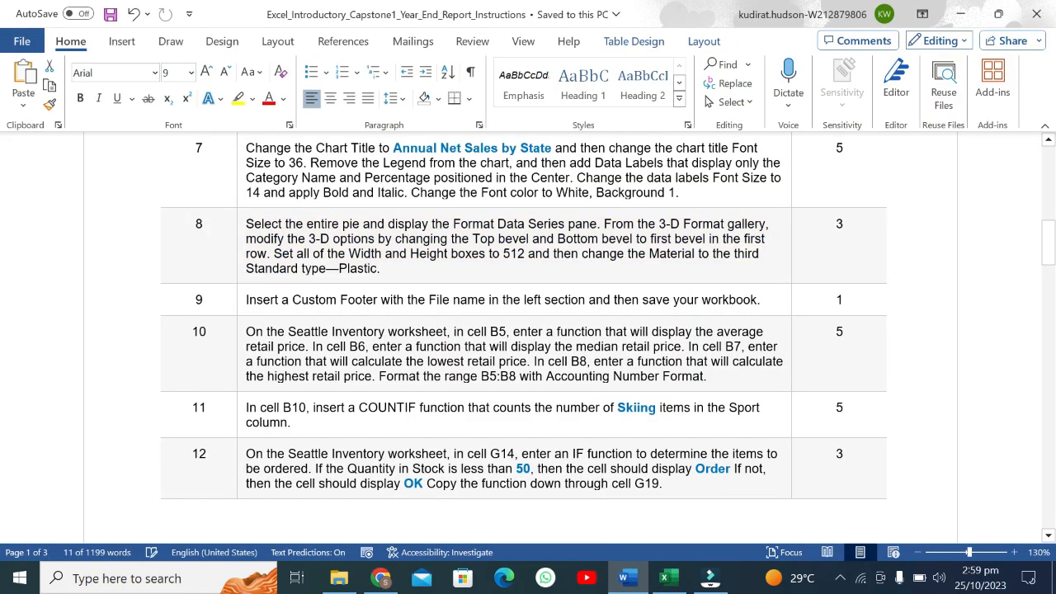
mouse_move(262, 301)
left_mouse_down()
mouse_move(330, 300)
mouse_move(246, 302)
left_mouse_up()
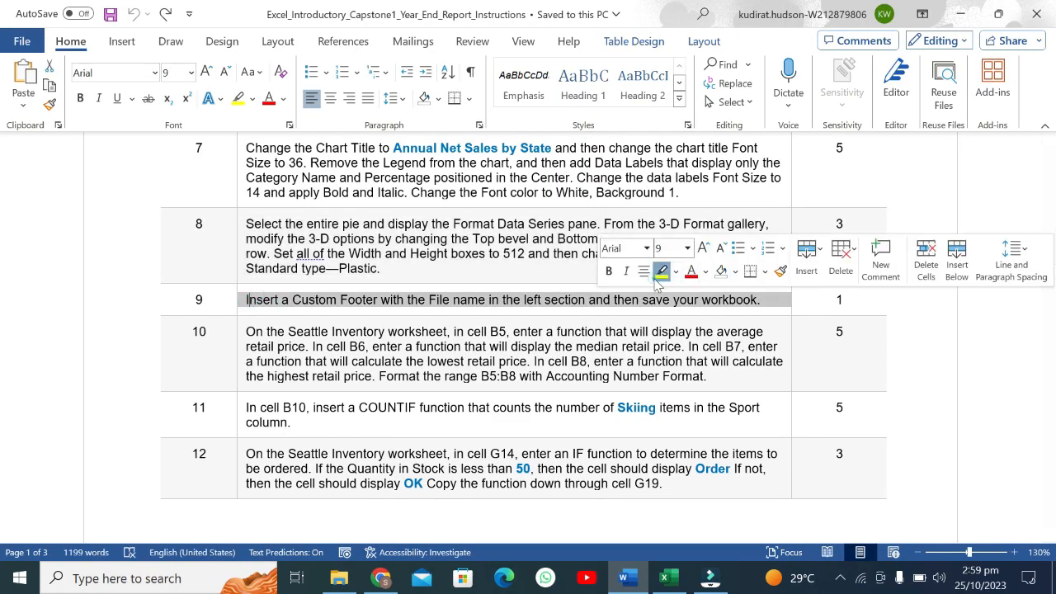
left_click(658, 278)
left_click(422, 302)
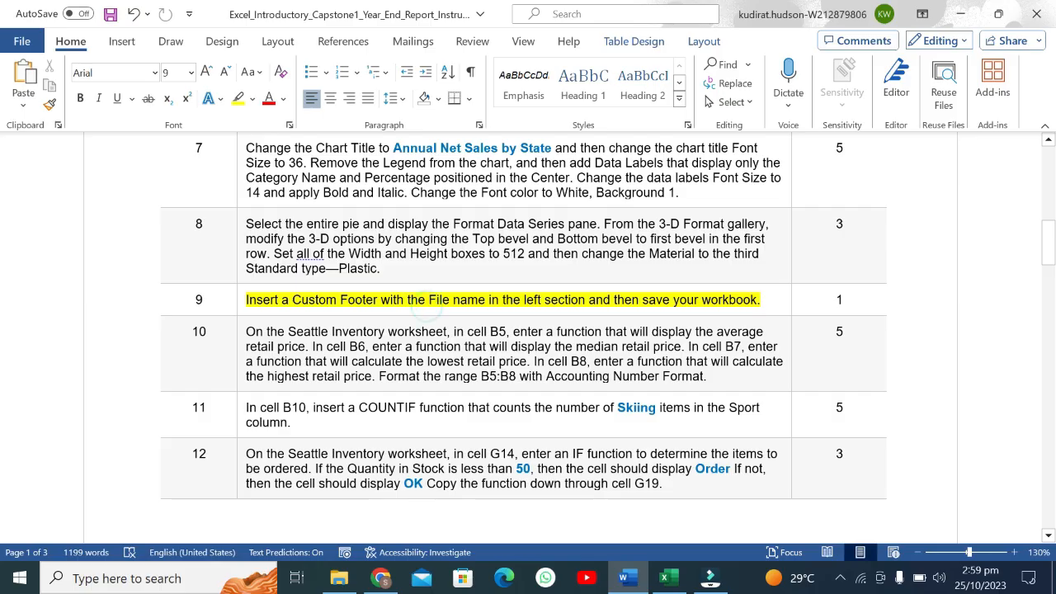
left_click_drag(246, 301, 589, 300)
Return to Excel, insert a custom footer with the file name in the left section of the Net Sales by State sheet, and save the workbook
left_click(670, 563)
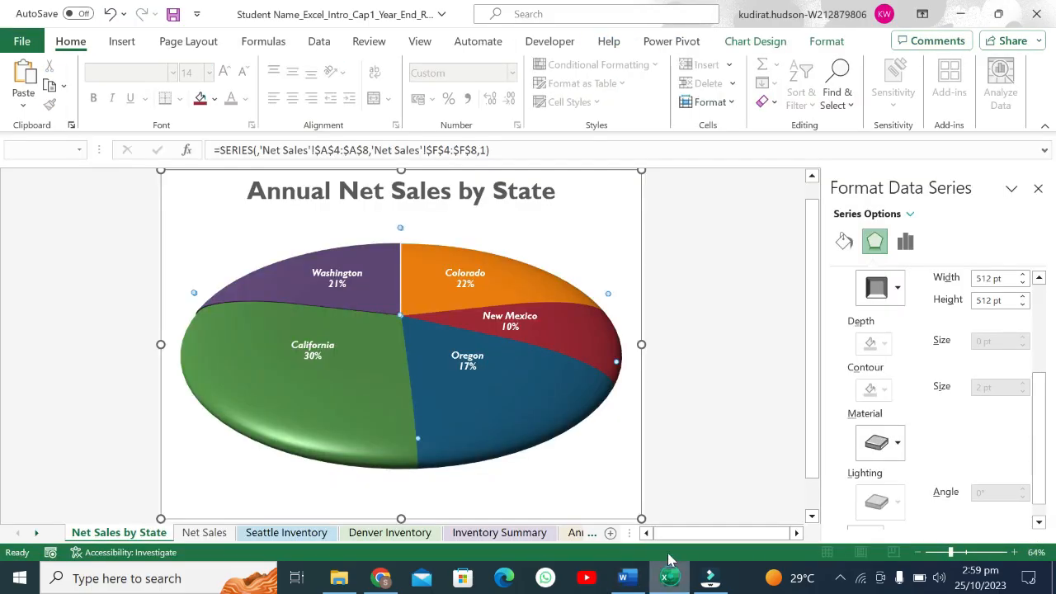
left_click(96, 260)
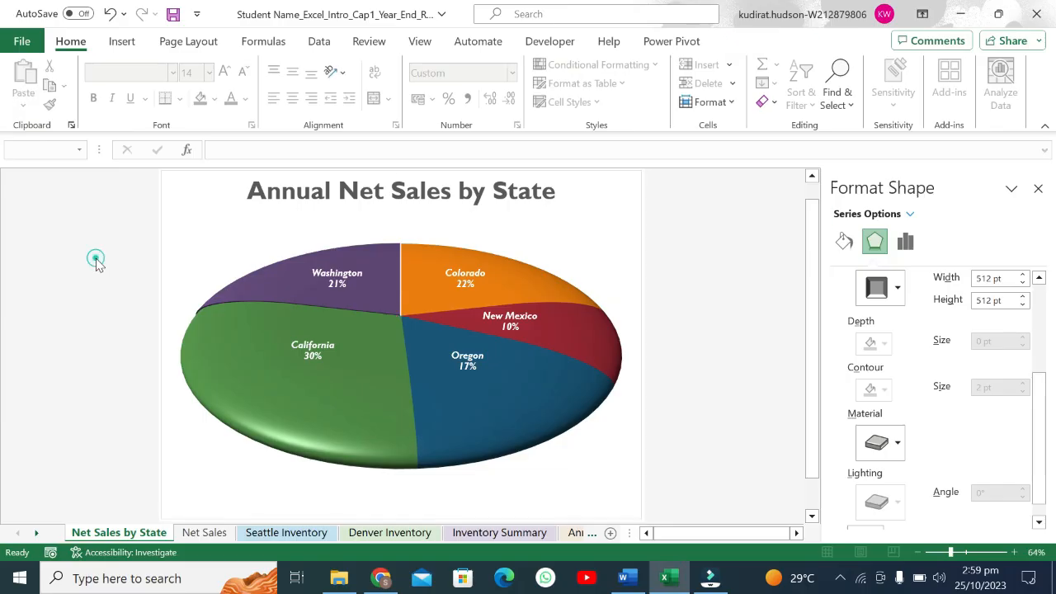
left_click(188, 40)
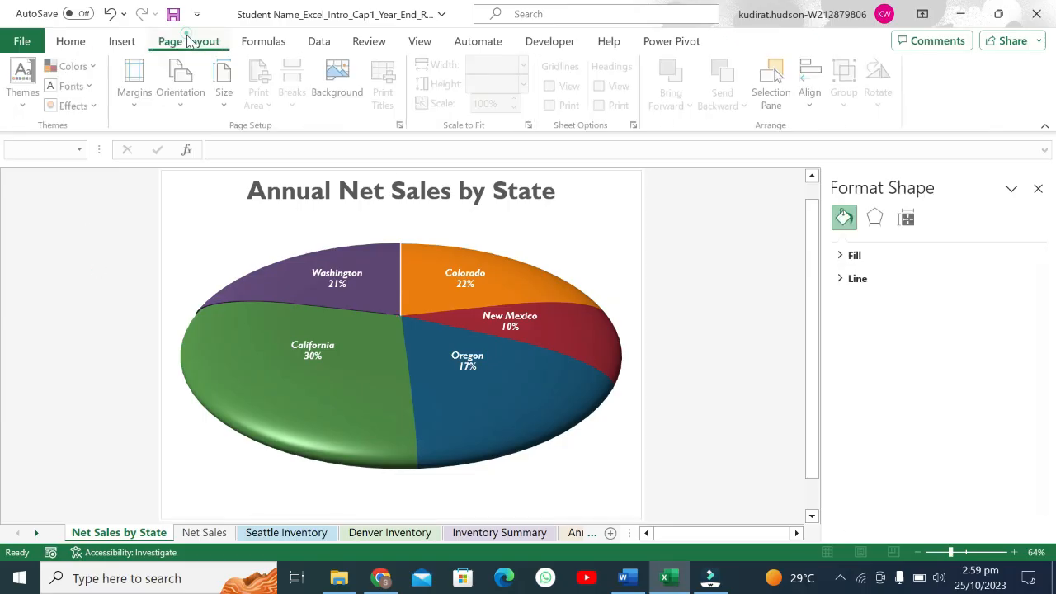
left_click(361, 252)
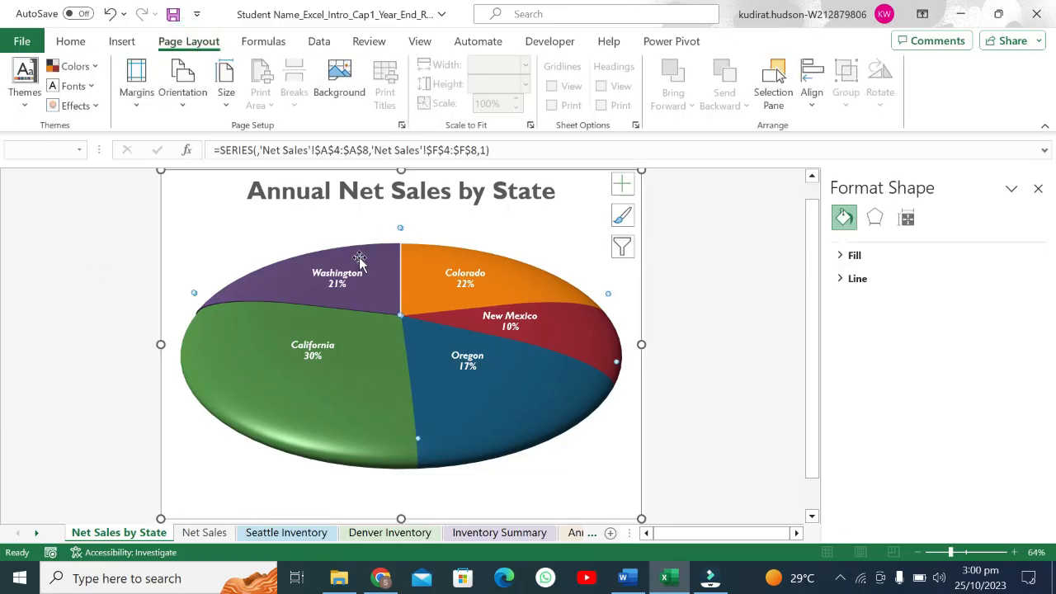
left_click(401, 125)
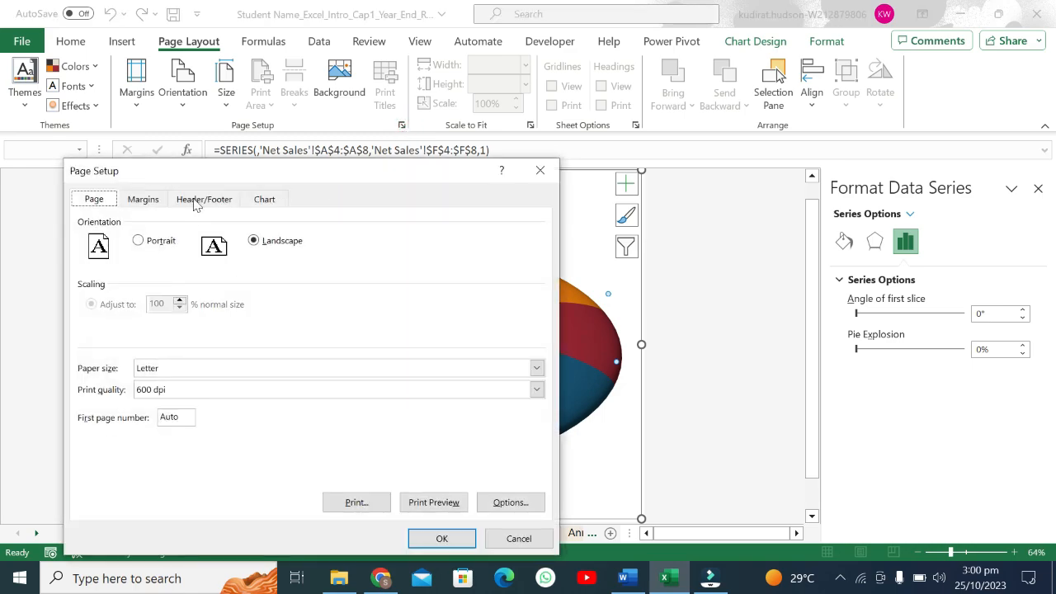
left_click(198, 200)
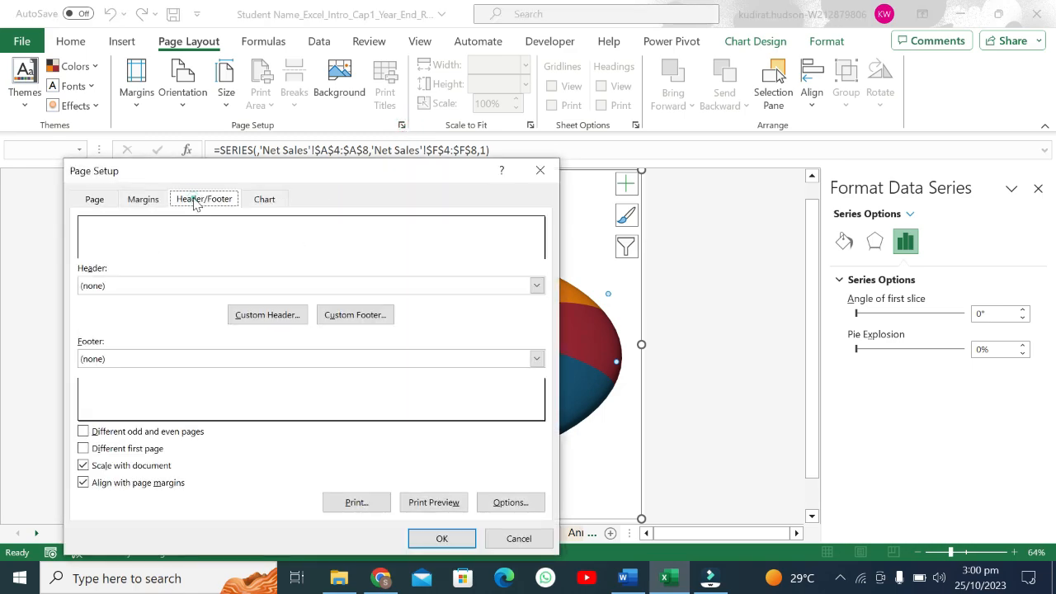
left_click(344, 315)
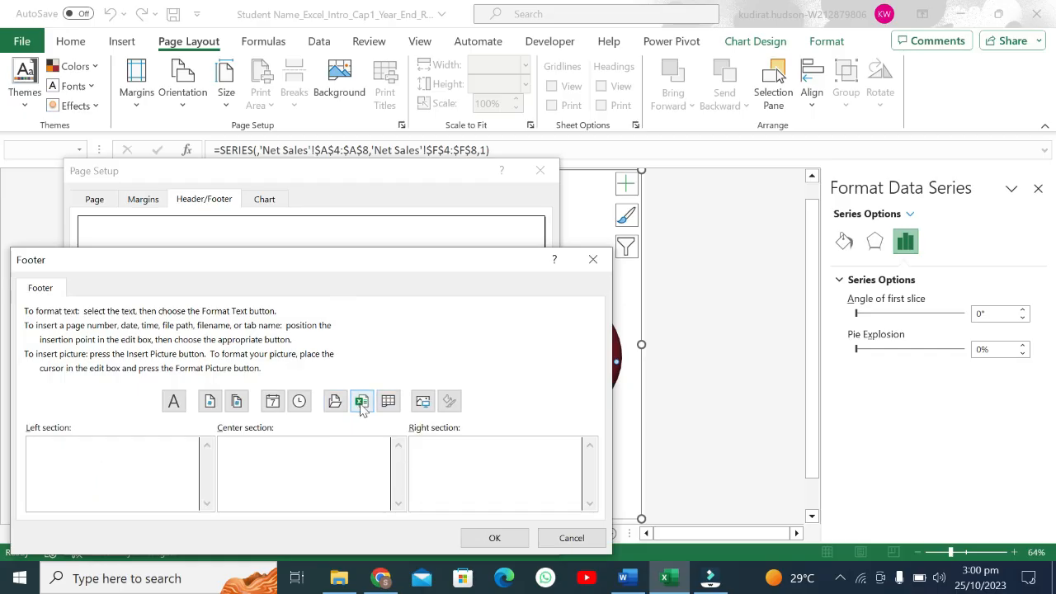
left_click(361, 403)
left_click(494, 538)
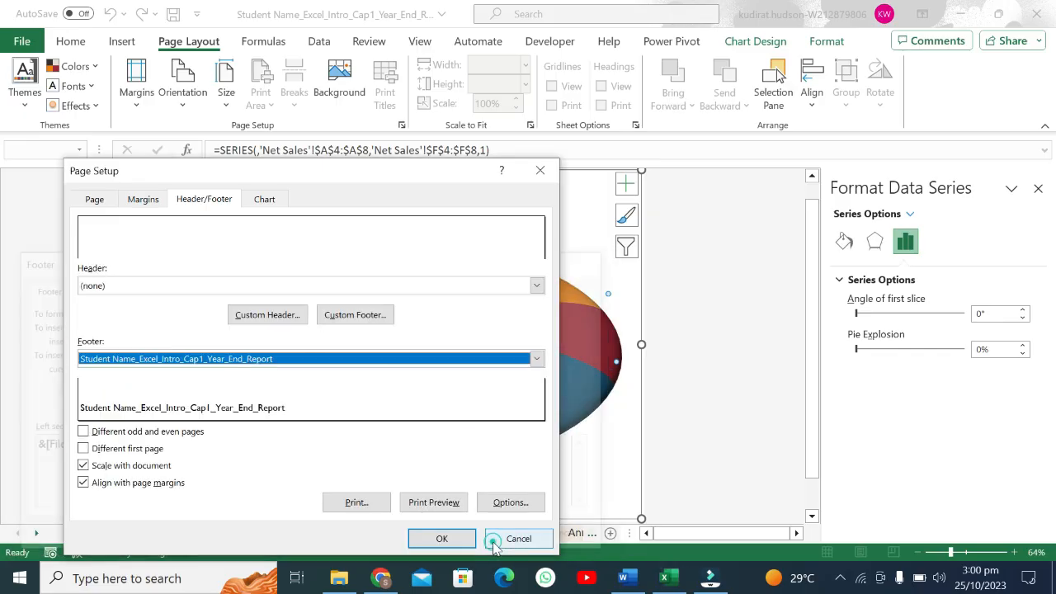
left_click(452, 539)
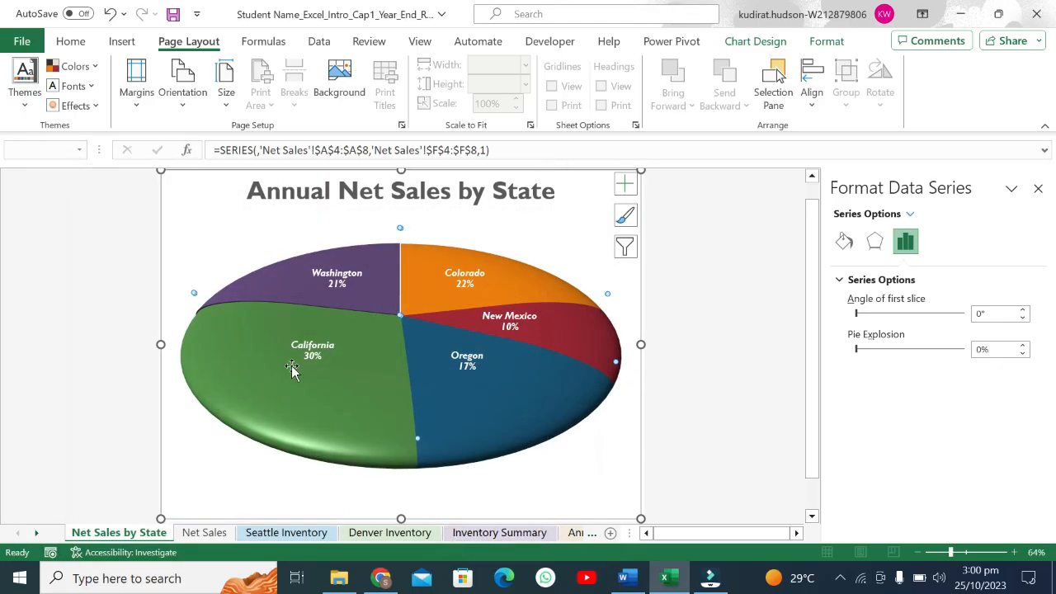
left_click(173, 15)
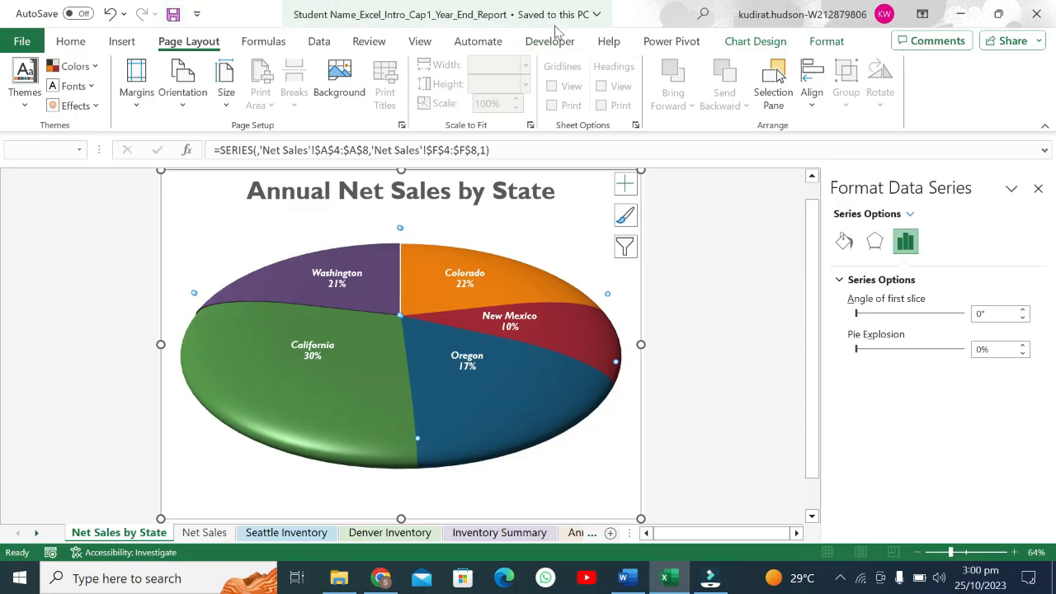
Switch to the Word instructions and go back to the beginning of the document
left_click(639, 575)
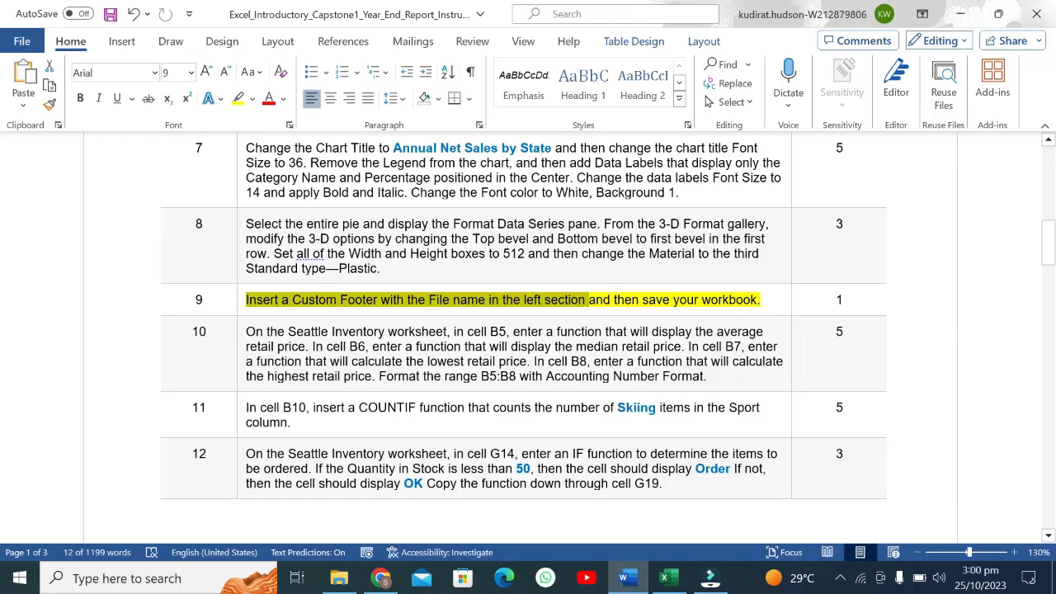
left_click_drag(1048, 241, 2, 165)
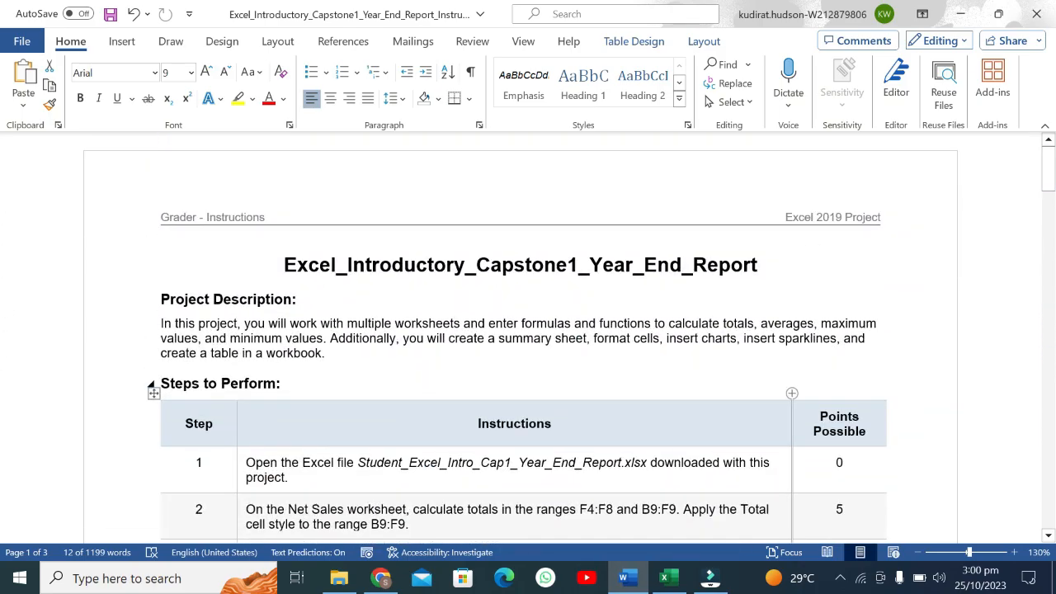